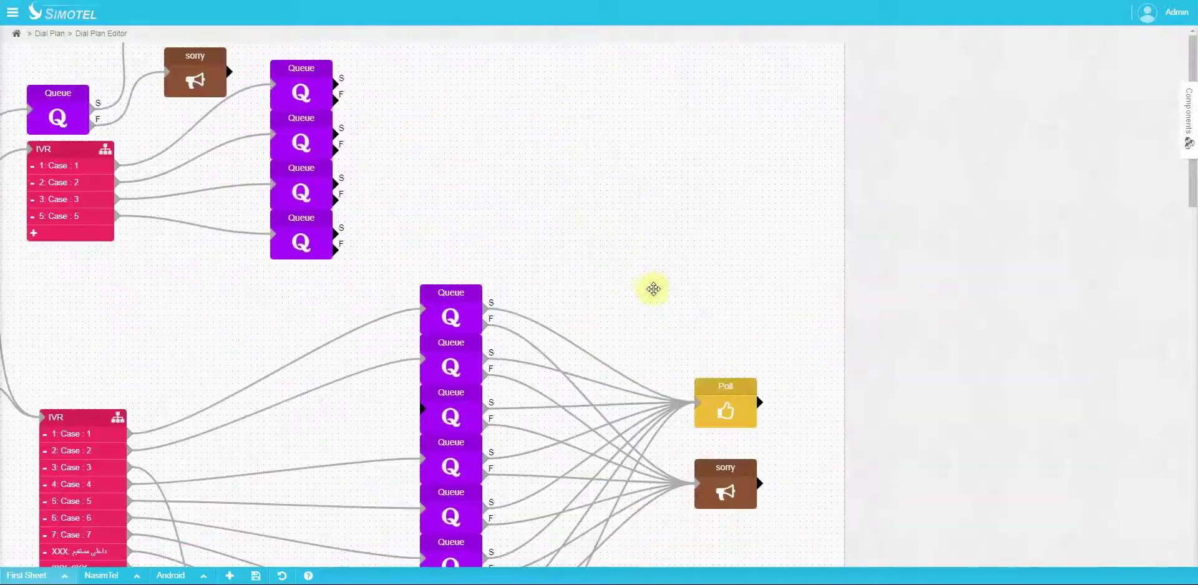
Step: Move the tashakor announcement node slightly to the right on the First Sheet plan
{"action": "left_click_drag", "start_coordinate": [396, 120], "coordinate": [646, 406]}
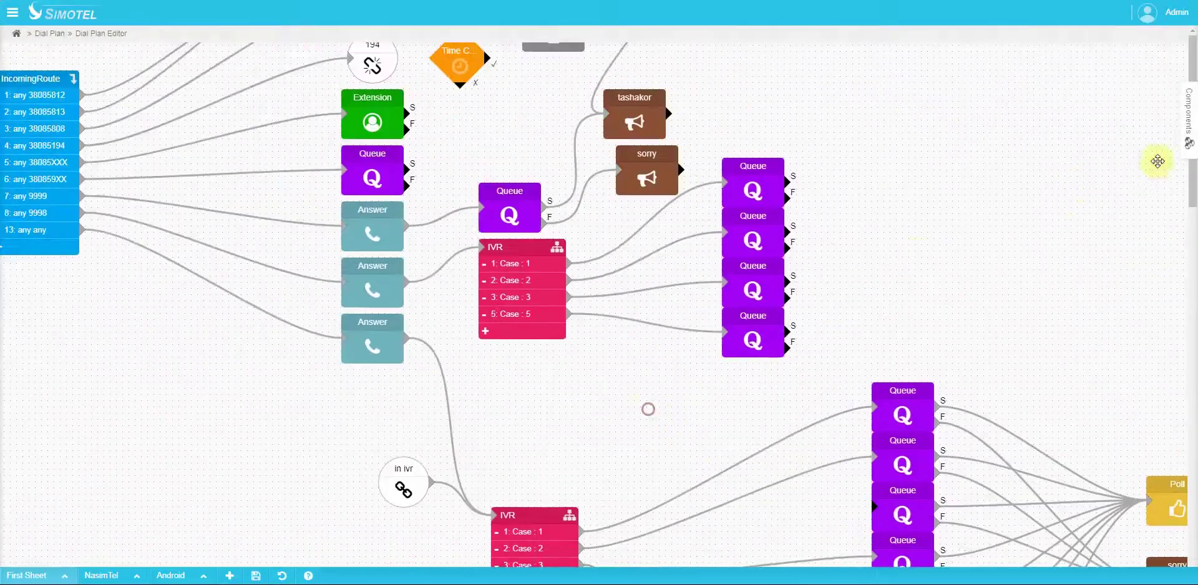
{"action": "left_click", "coordinate": [1187, 118]}
{"action": "scroll", "coordinate": [1126, 367], "scroll_direction": "up", "scroll_amount": 4}
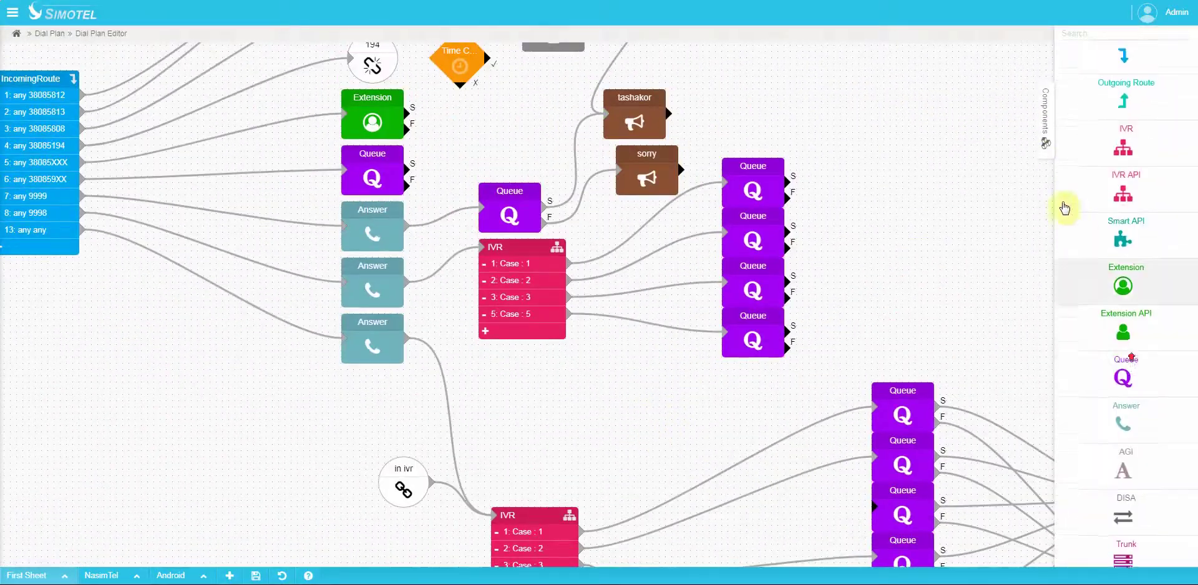
{"action": "left_click_drag", "start_coordinate": [654, 93], "coordinate": [703, 87]}
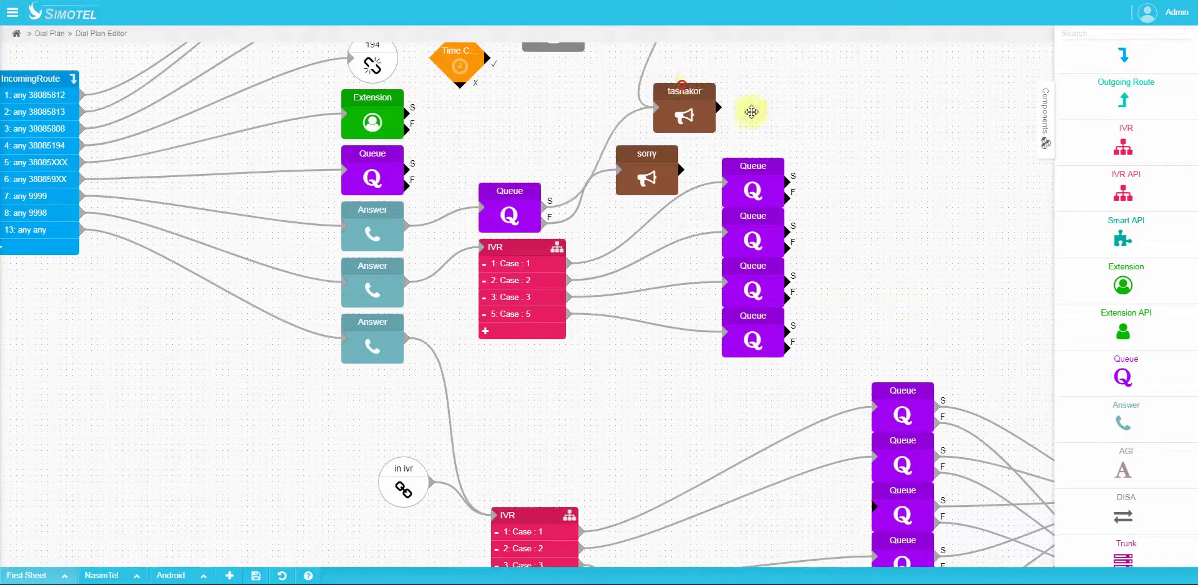
{"action": "left_click_drag", "start_coordinate": [900, 168], "coordinate": [872, 243]}
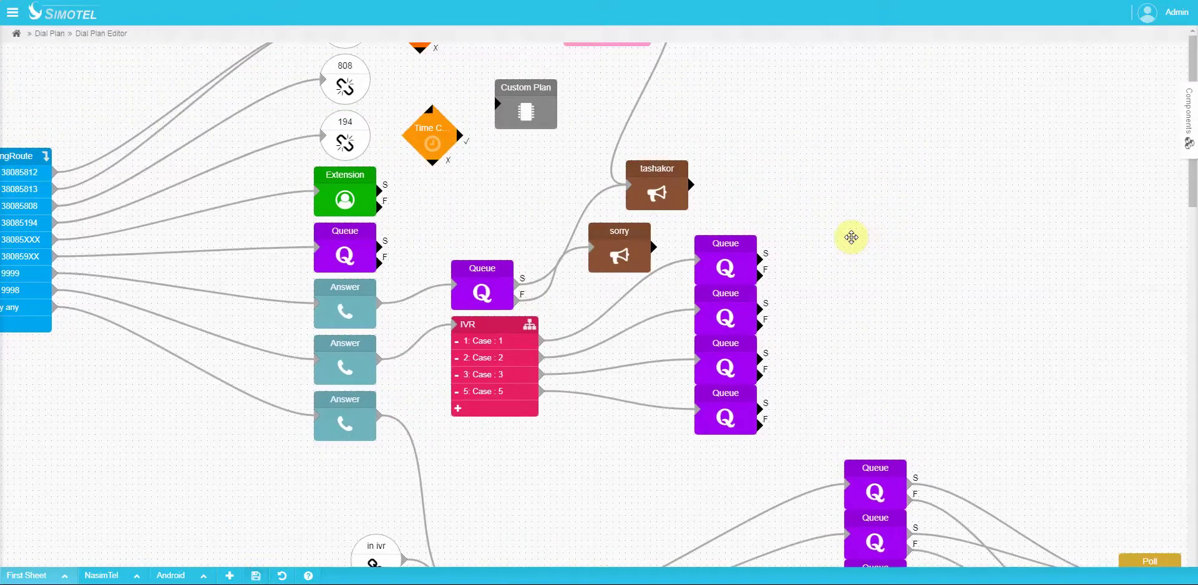
Step: Review the IVR, Queue and OutgoingRoute nodes, then switch to the Android sheet
{"action": "scroll", "coordinate": [851, 237], "scroll_direction": "down", "scroll_amount": 3}
{"action": "left_click_drag", "start_coordinate": [853, 374], "coordinate": [836, 129]}
{"action": "scroll", "coordinate": [856, 216], "scroll_direction": "down", "scroll_amount": 2}
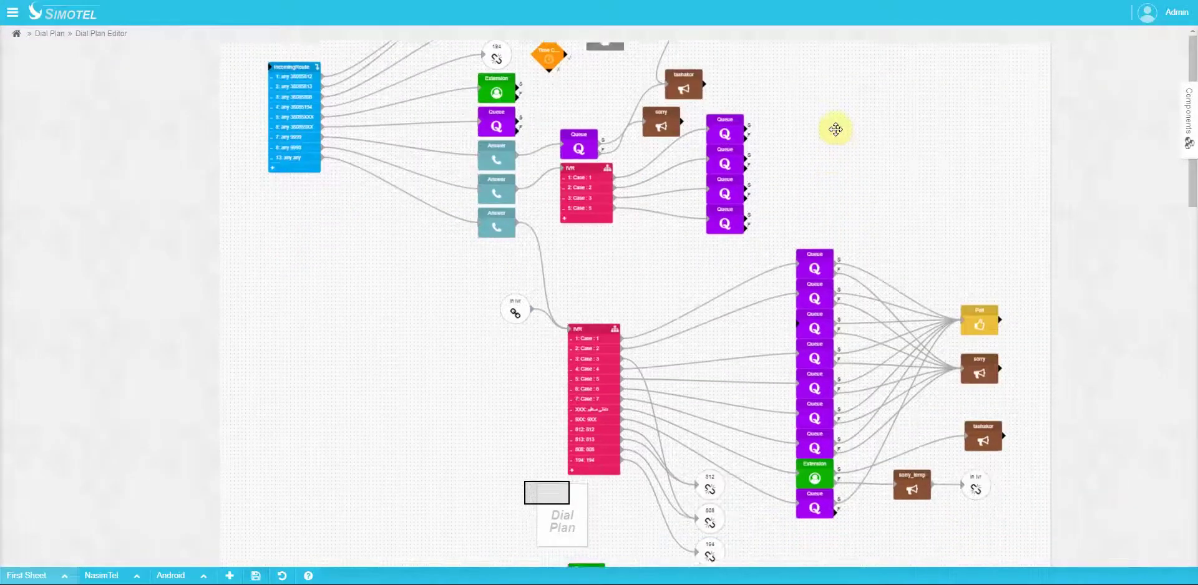
{"action": "left_click_drag", "start_coordinate": [778, 516], "coordinate": [741, 313]}
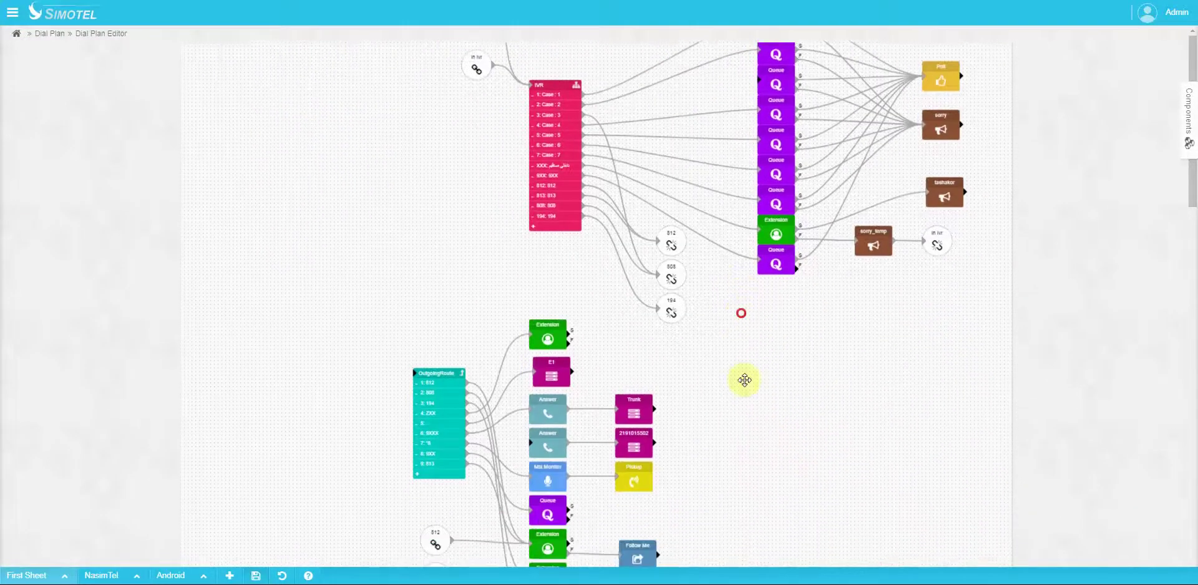
{"action": "left_click_drag", "start_coordinate": [744, 380], "coordinate": [754, 471]}
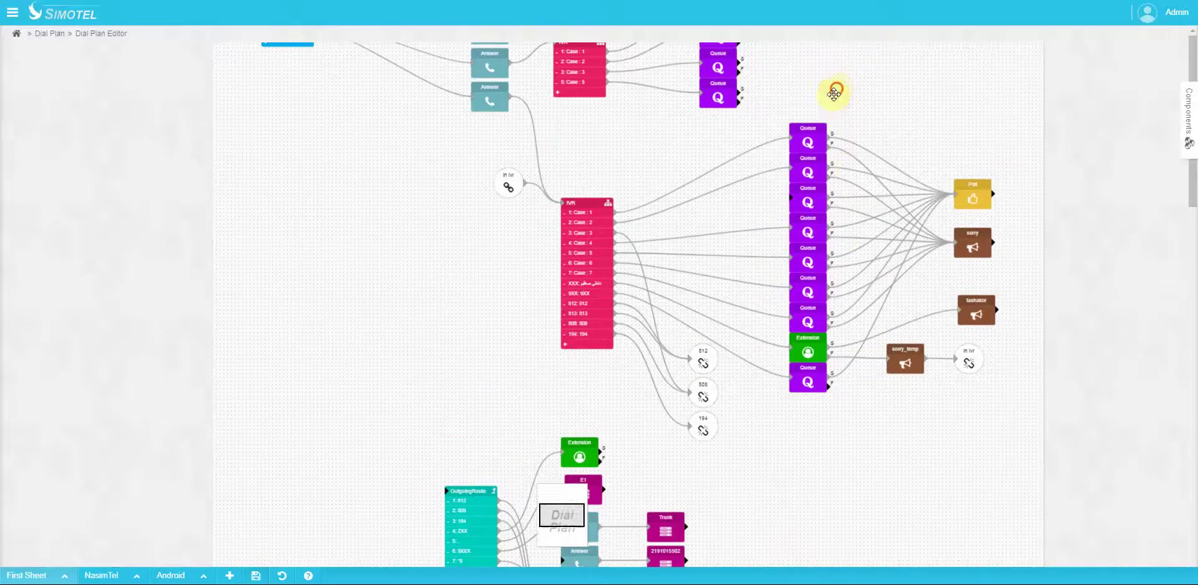
{"action": "left_click_drag", "start_coordinate": [833, 88], "coordinate": [837, 347]}
{"action": "scroll", "coordinate": [673, 298], "scroll_direction": "up", "scroll_amount": 2}
{"action": "scroll", "coordinate": [642, 267], "scroll_direction": "up", "scroll_amount": 1}
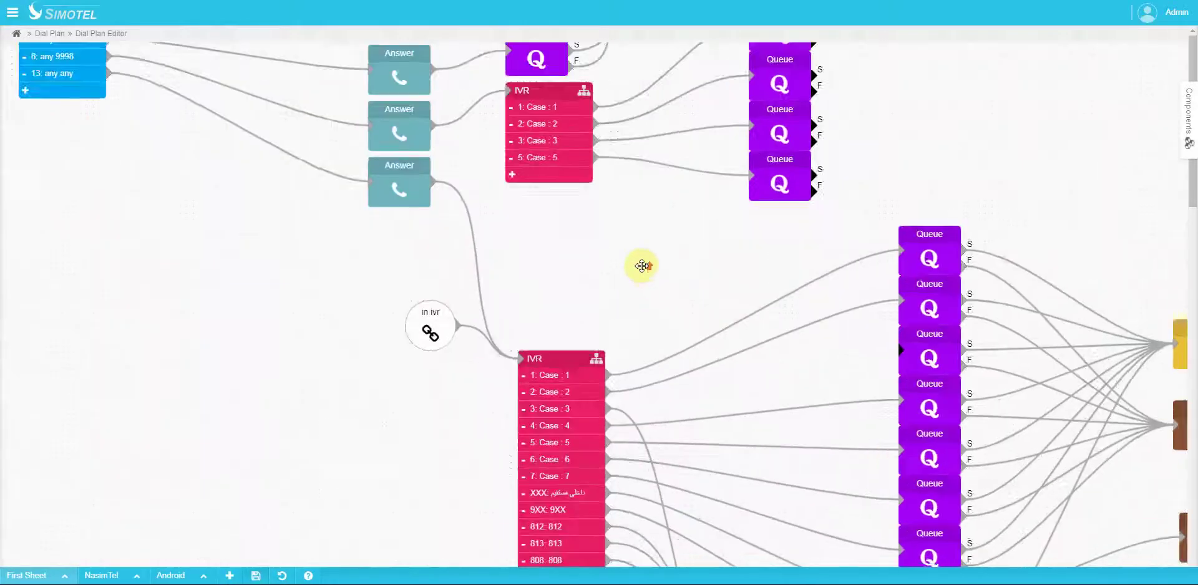
{"action": "left_click_drag", "start_coordinate": [556, 249], "coordinate": [600, 315]}
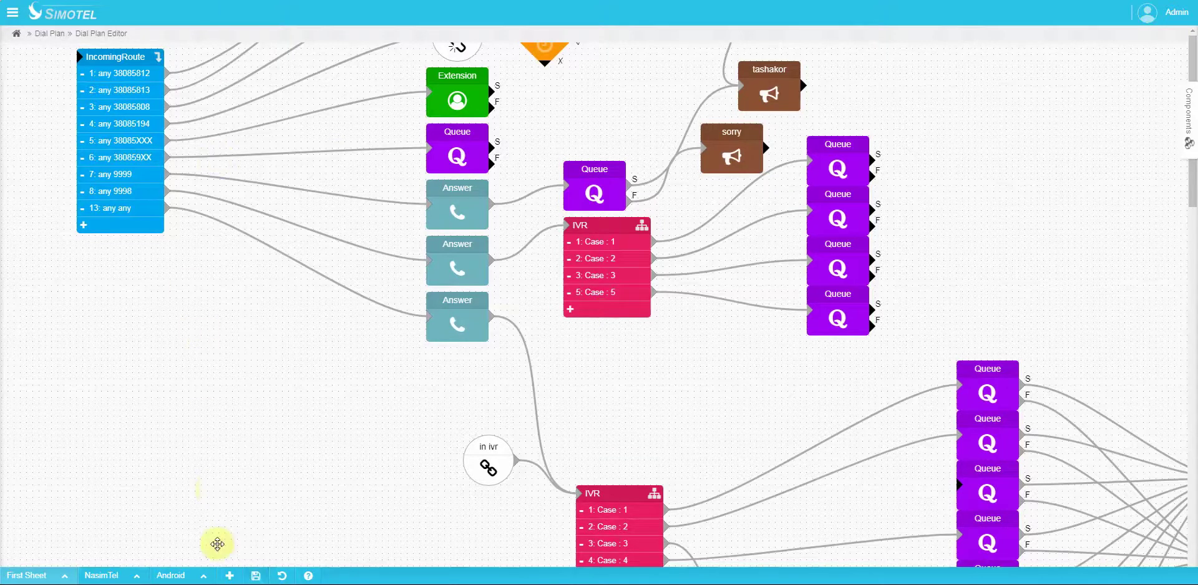
{"action": "left_click", "coordinate": [176, 577]}
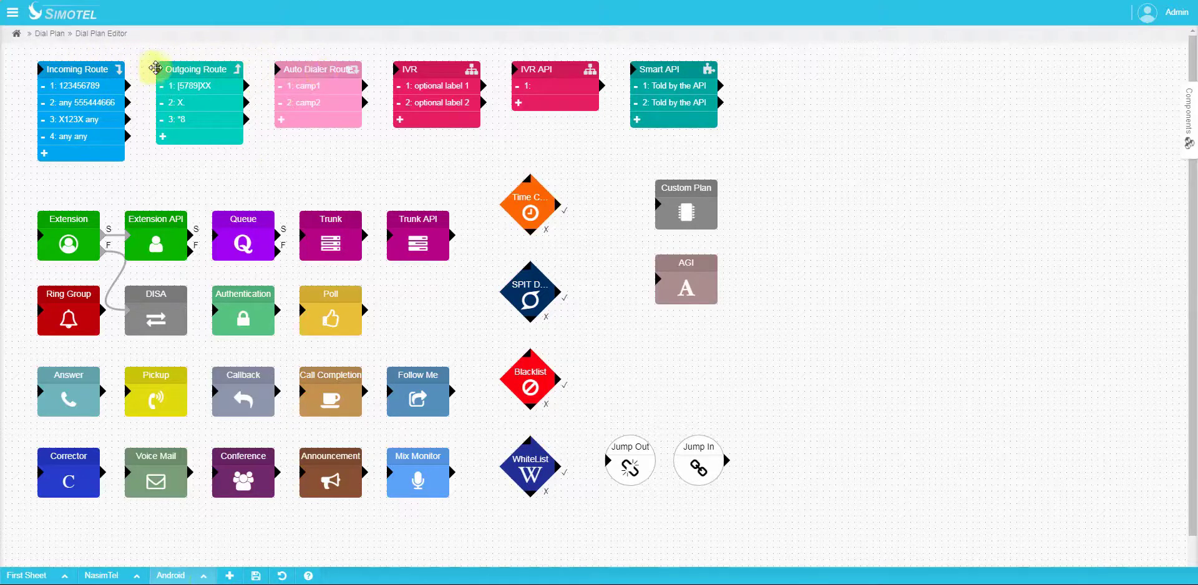
Step: Inspect the Outgoing, Incoming and Auto Dialer Route blocks, then open Incoming Route's properties
{"action": "left_click", "coordinate": [180, 67]}
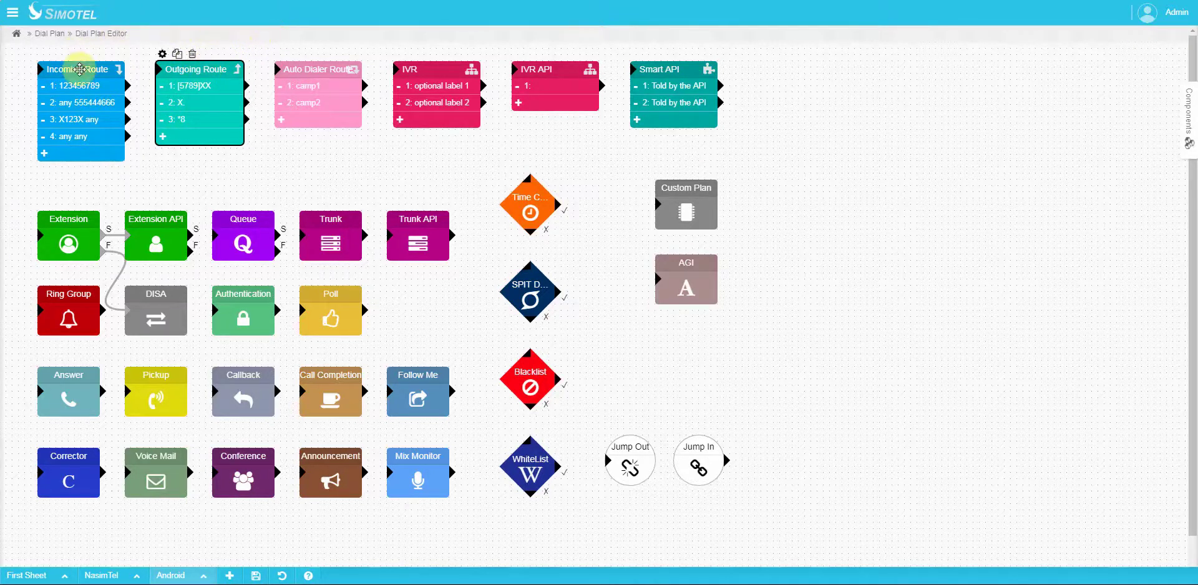
{"action": "left_click", "coordinate": [76, 85]}
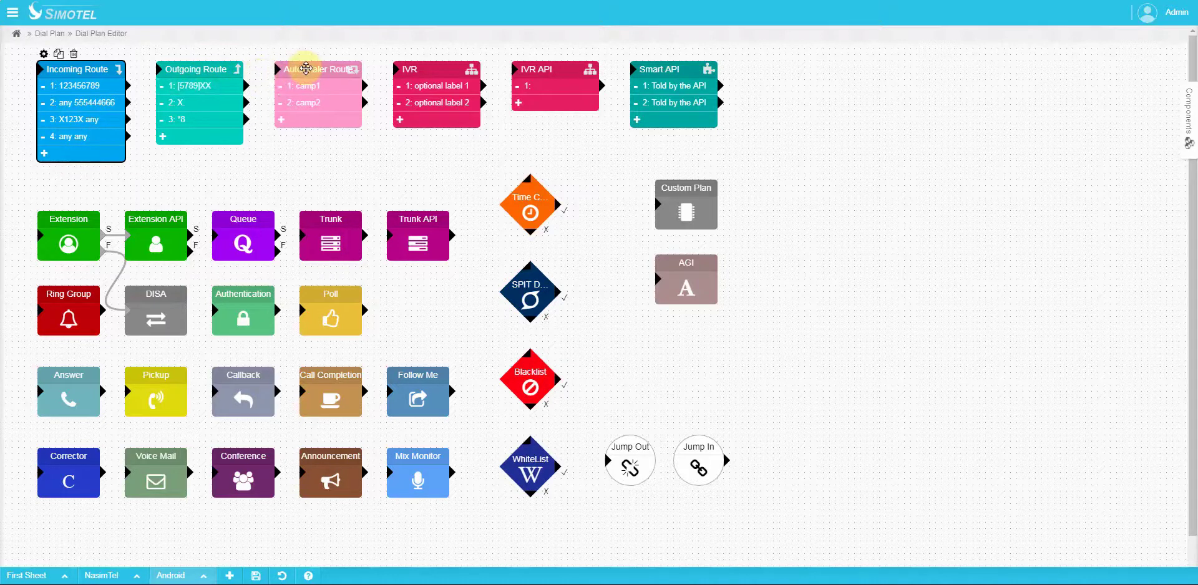
{"action": "left_click", "coordinate": [306, 74]}
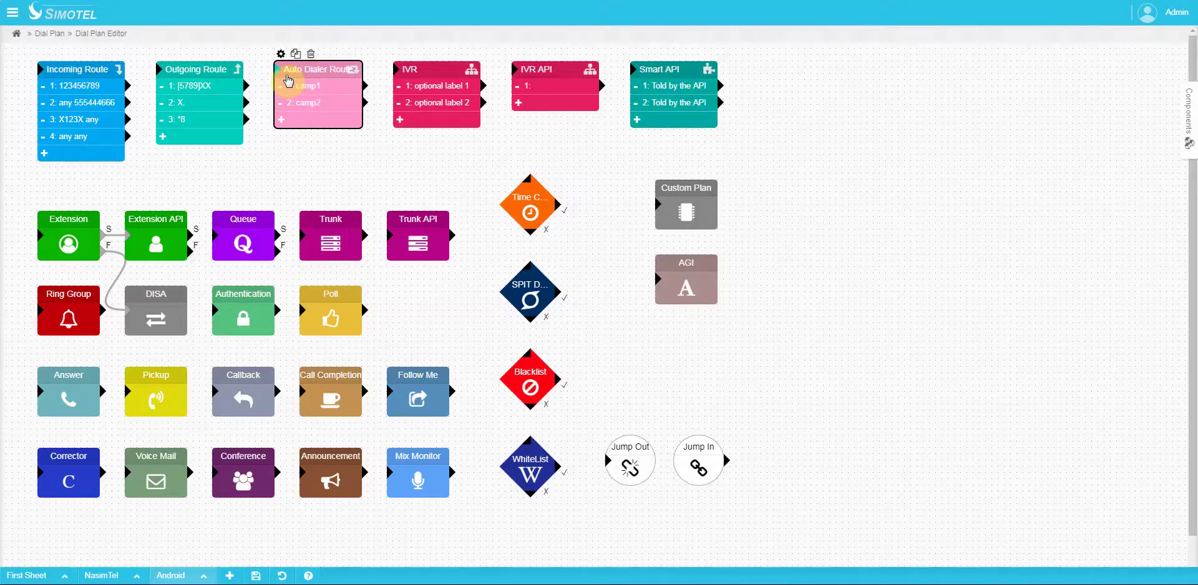
{"action": "left_click", "coordinate": [315, 95]}
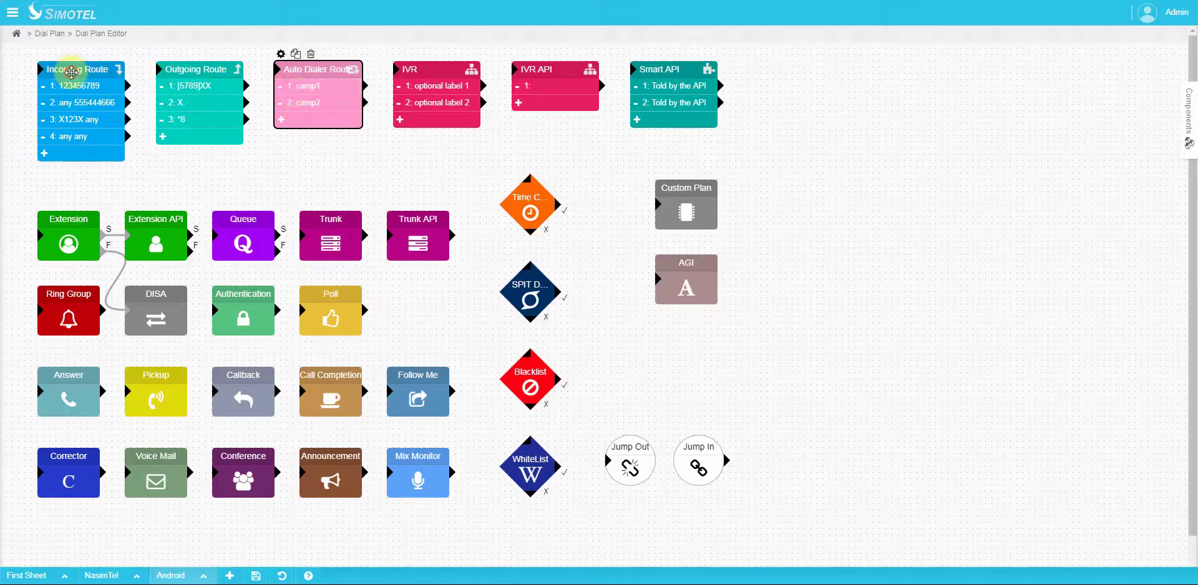
{"action": "left_click", "coordinate": [71, 72]}
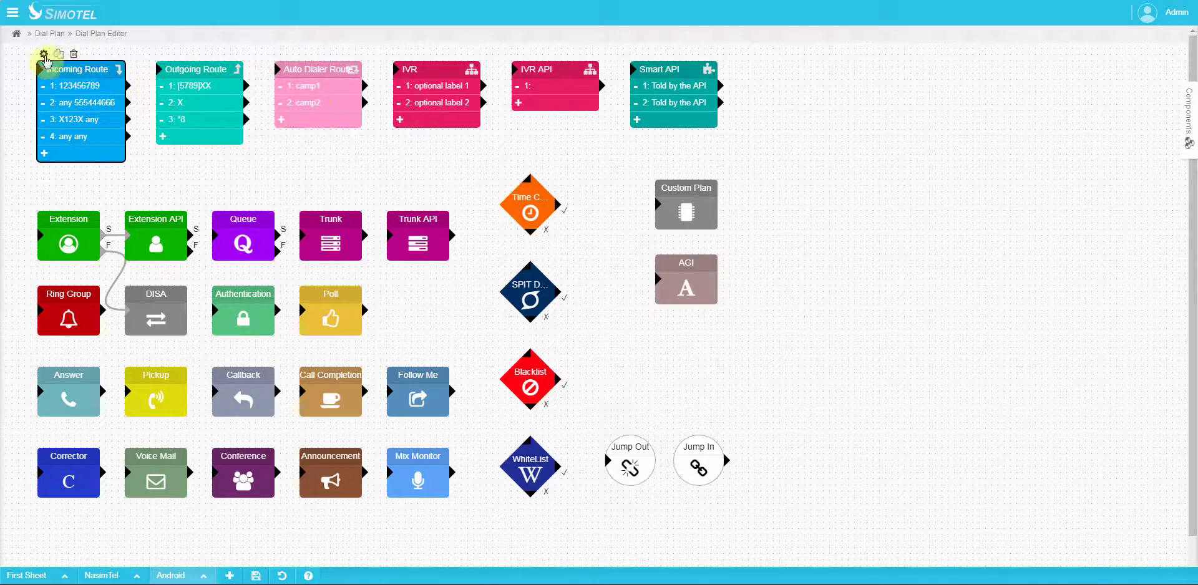
{"action": "left_click", "coordinate": [44, 54]}
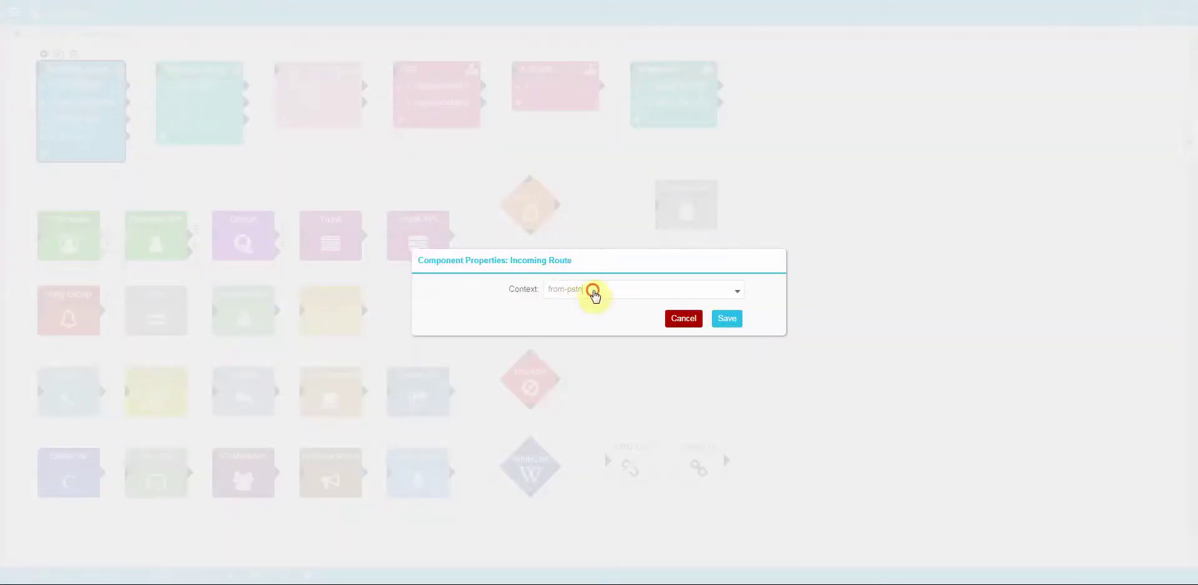
Step: Leave the Incoming Route context at from-pstn, close its properties, and go to PBX > Users
{"action": "left_click", "coordinate": [594, 292]}
{"action": "scroll", "coordinate": [583, 377], "scroll_direction": "down", "scroll_amount": 5}
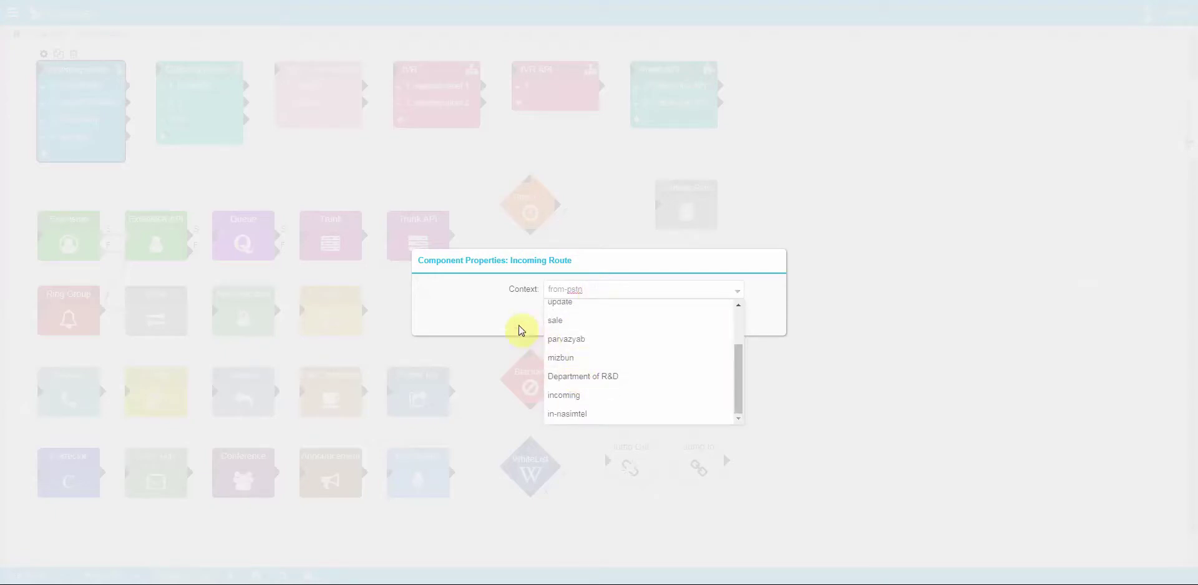
{"action": "left_click", "coordinate": [486, 308]}
{"action": "left_click", "coordinate": [331, 297]}
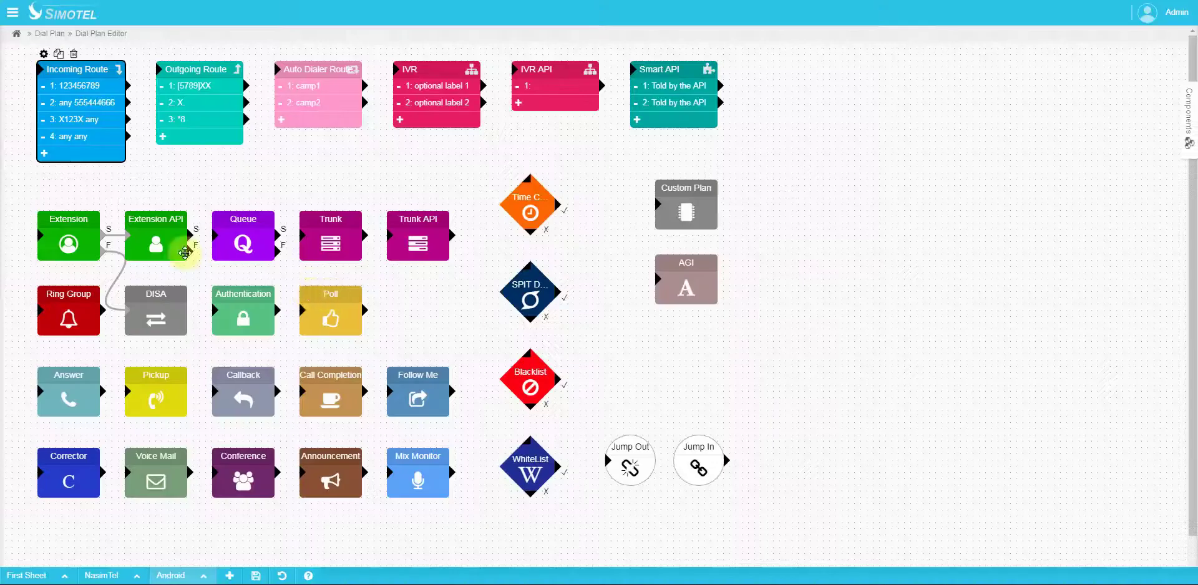
{"action": "double_click", "coordinate": [214, 61]}
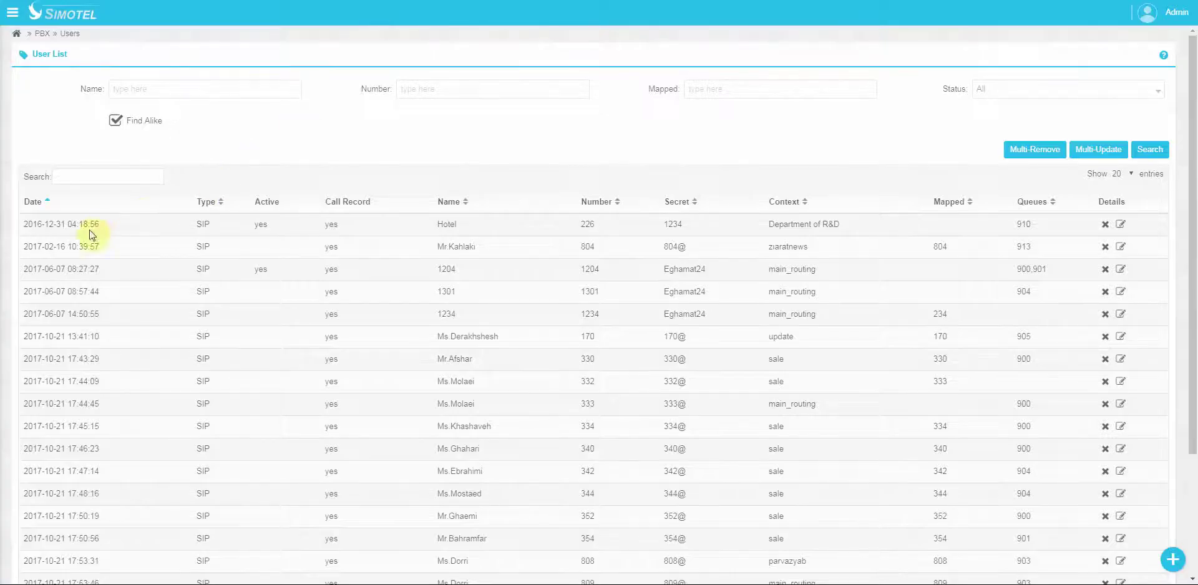
{"action": "left_click", "coordinate": [1123, 228]}
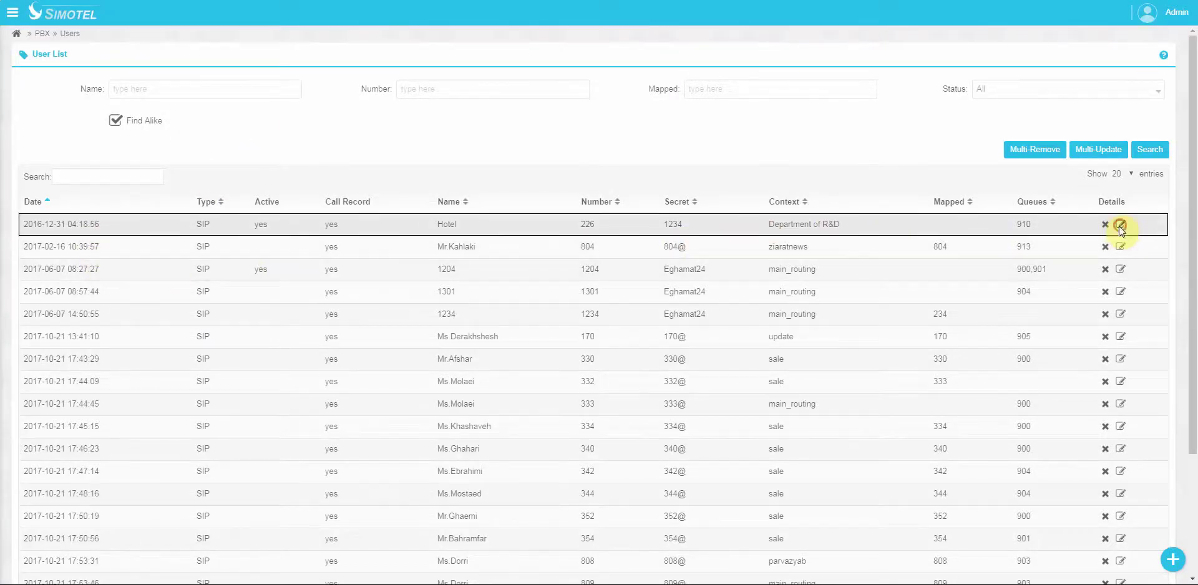
{"action": "left_click", "coordinate": [565, 396]}
{"action": "scroll", "coordinate": [551, 295], "scroll_direction": "down", "scroll_amount": 3}
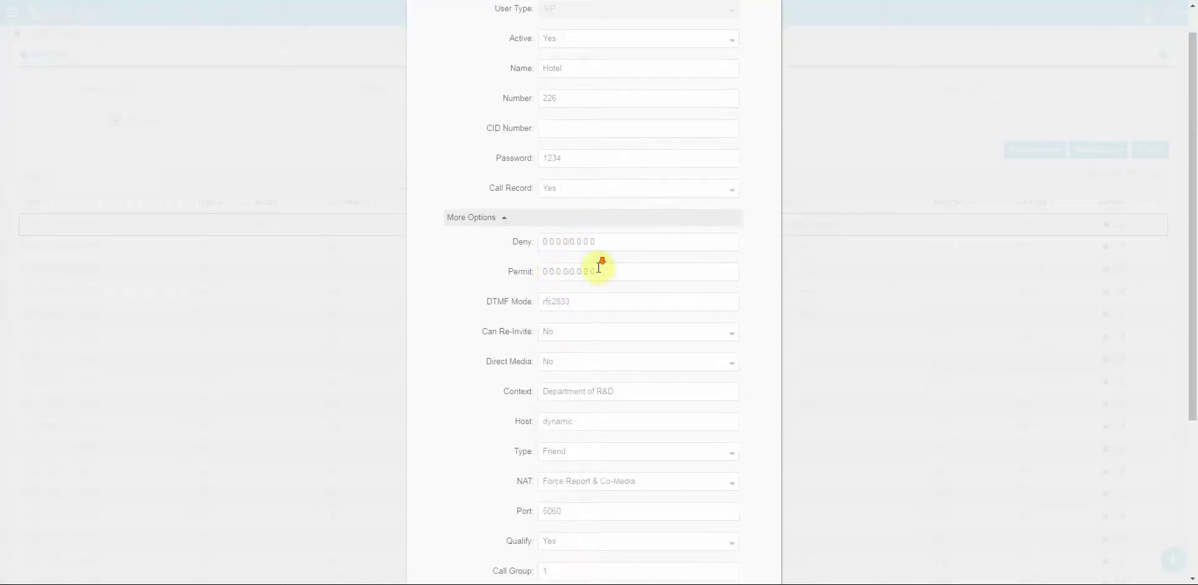
{"action": "left_click", "coordinate": [642, 242]}
{"action": "triple_click", "coordinate": [584, 242]}
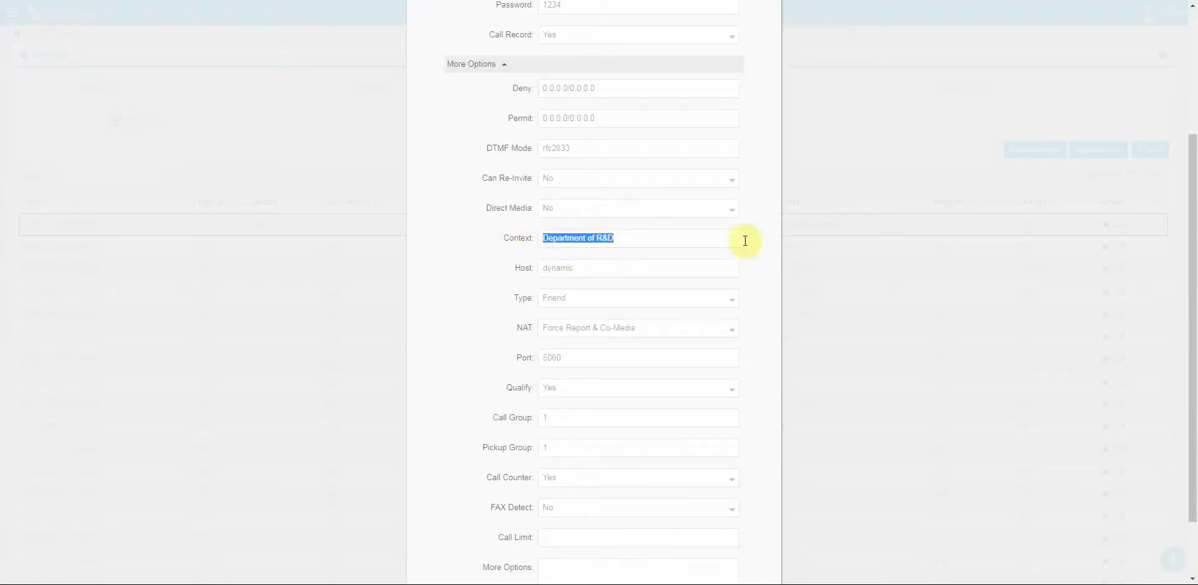
{"action": "left_click", "coordinate": [845, 253]}
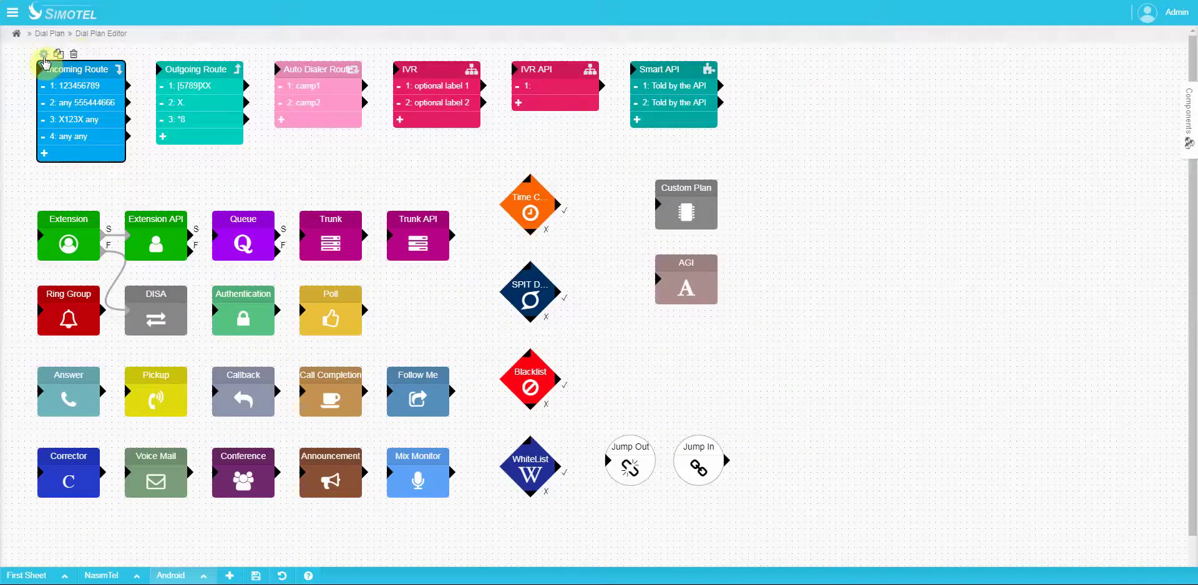
Step: Choose Department of R&D as the Incoming Route's context and save it
{"action": "left_click", "coordinate": [43, 53]}
{"action": "left_click", "coordinate": [624, 301]}
{"action": "scroll", "coordinate": [620, 375], "scroll_direction": "down", "scroll_amount": 3}
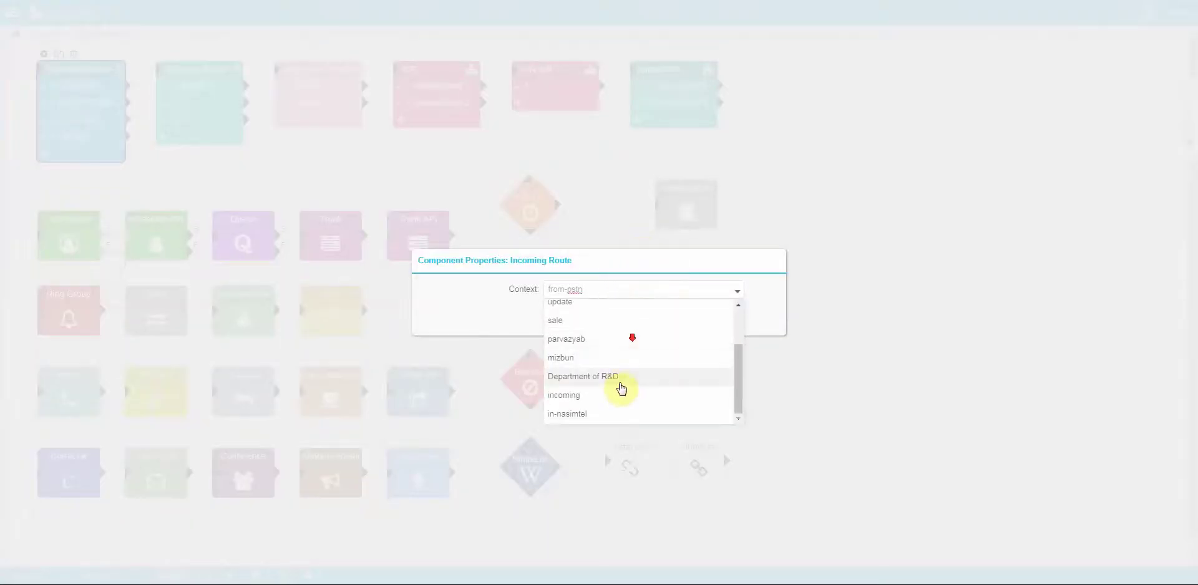
{"action": "left_click", "coordinate": [608, 382]}
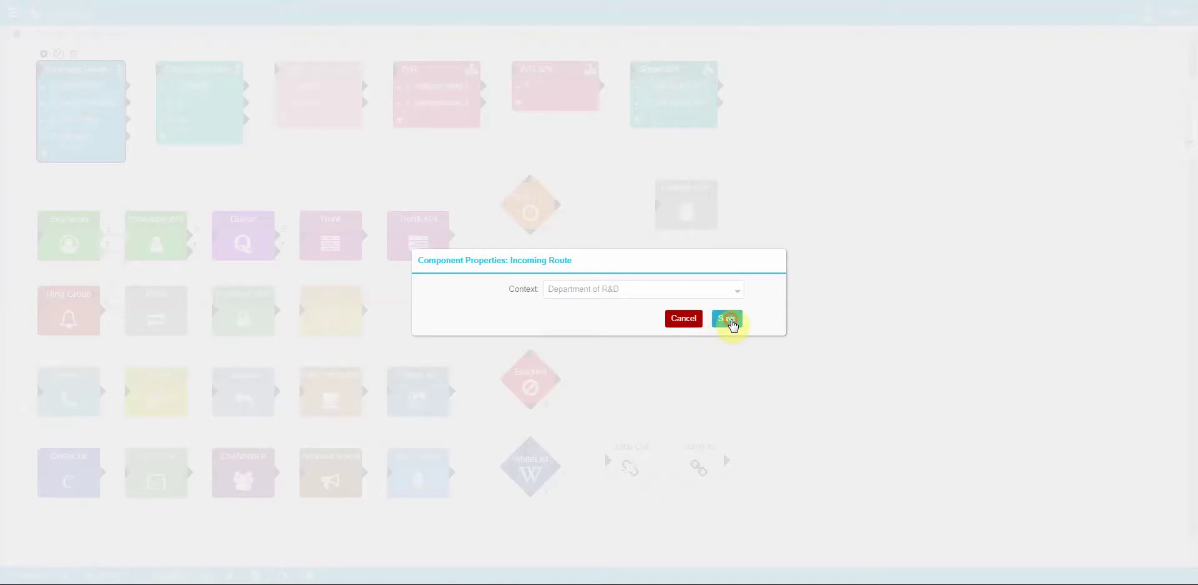
{"action": "left_click", "coordinate": [727, 319]}
{"action": "left_click", "coordinate": [58, 84]}
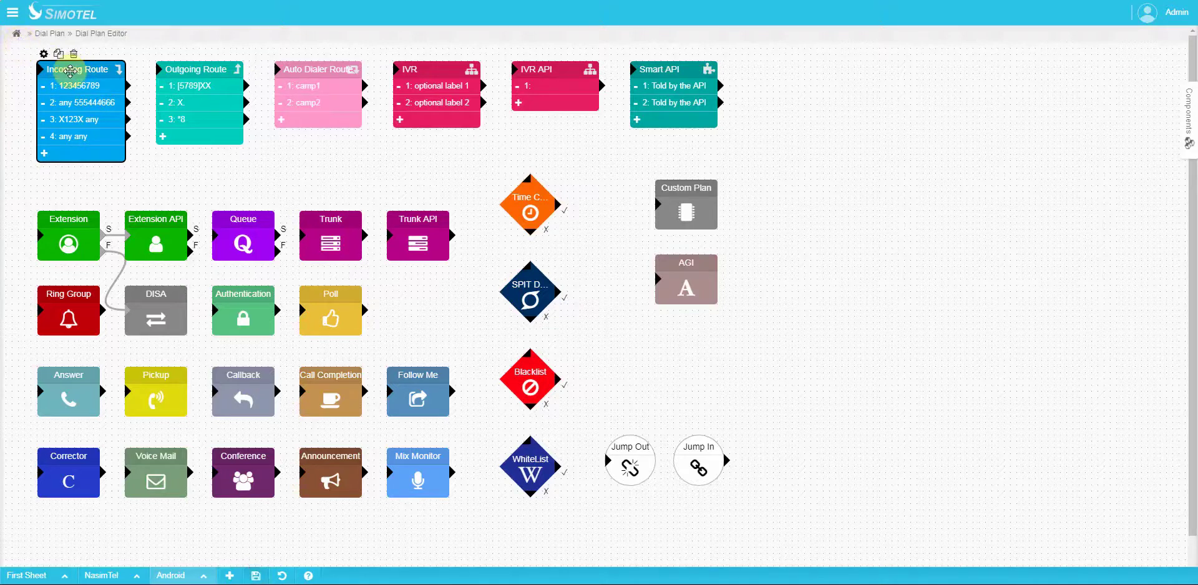
{"action": "left_click", "coordinate": [80, 77]}
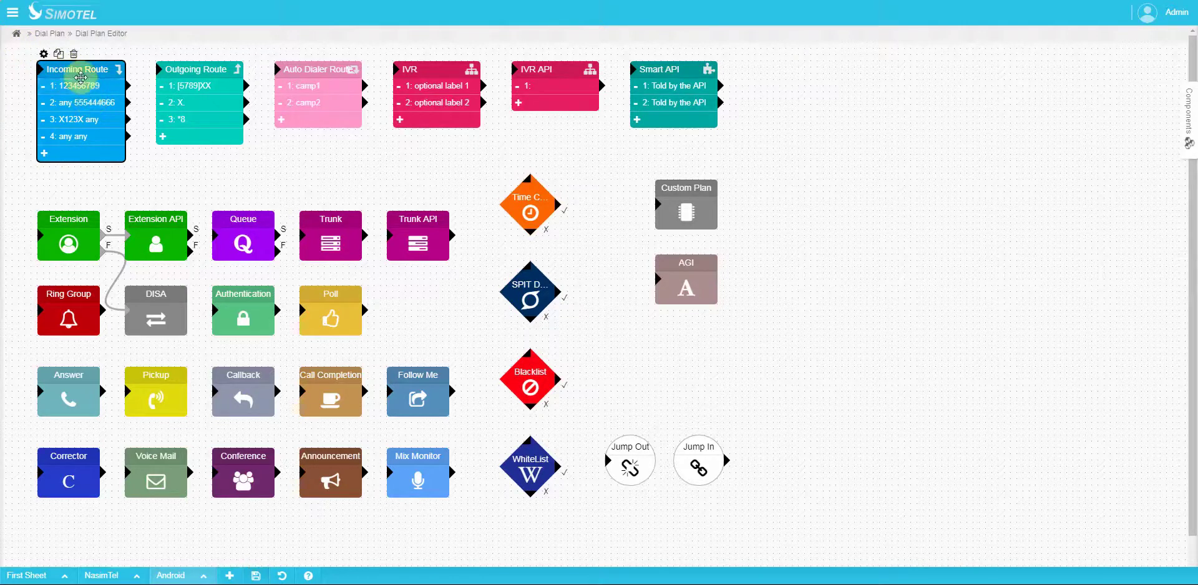
{"action": "left_click", "coordinate": [80, 115]}
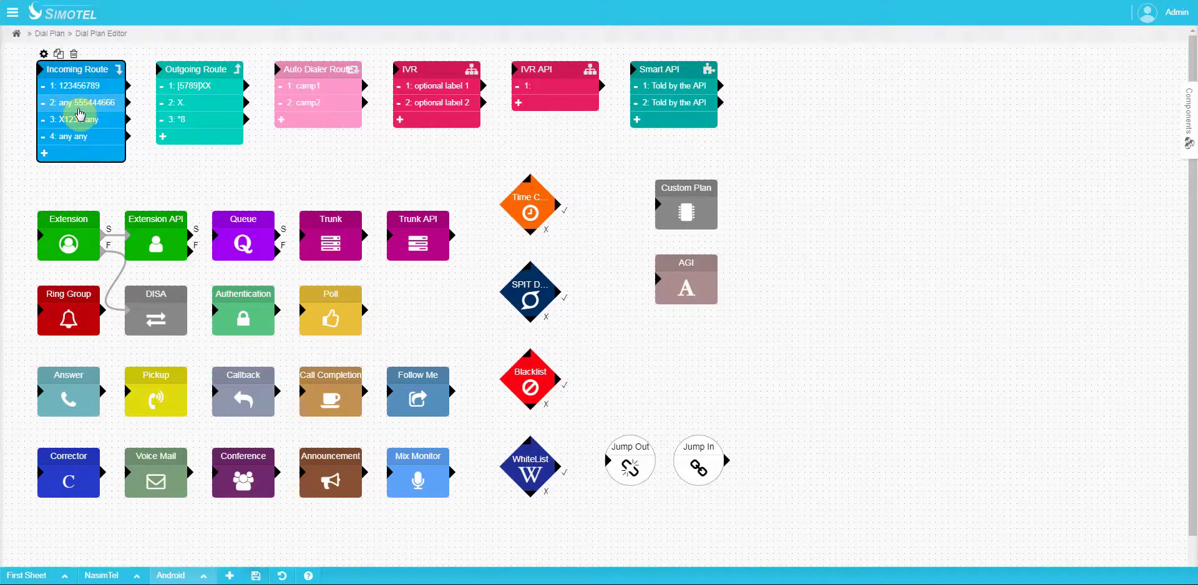
{"action": "left_click", "coordinate": [80, 87]}
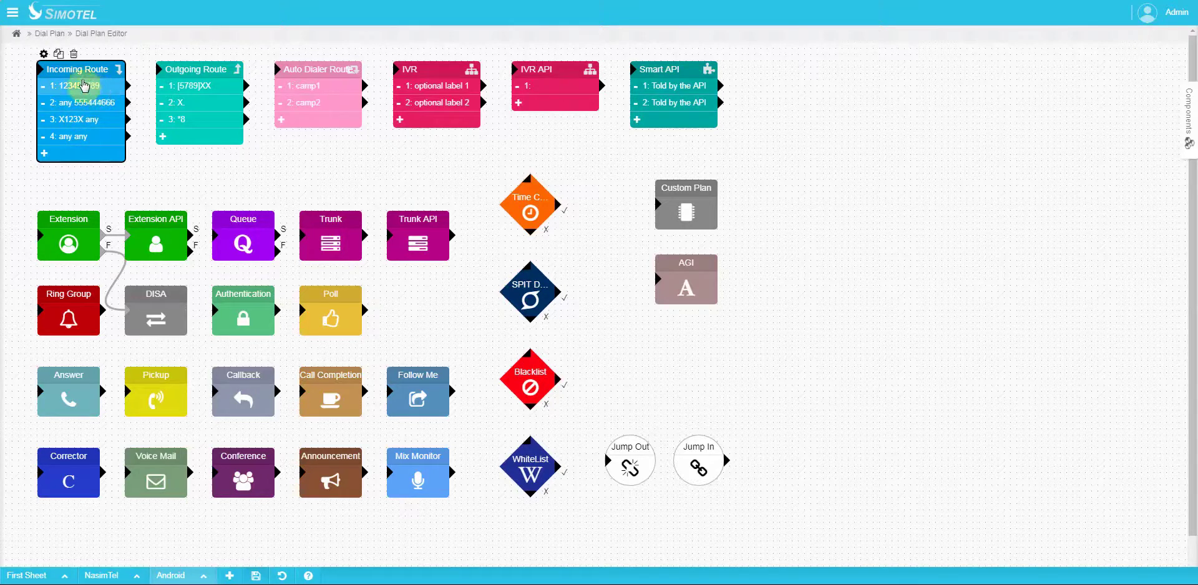
{"action": "left_click", "coordinate": [54, 87]}
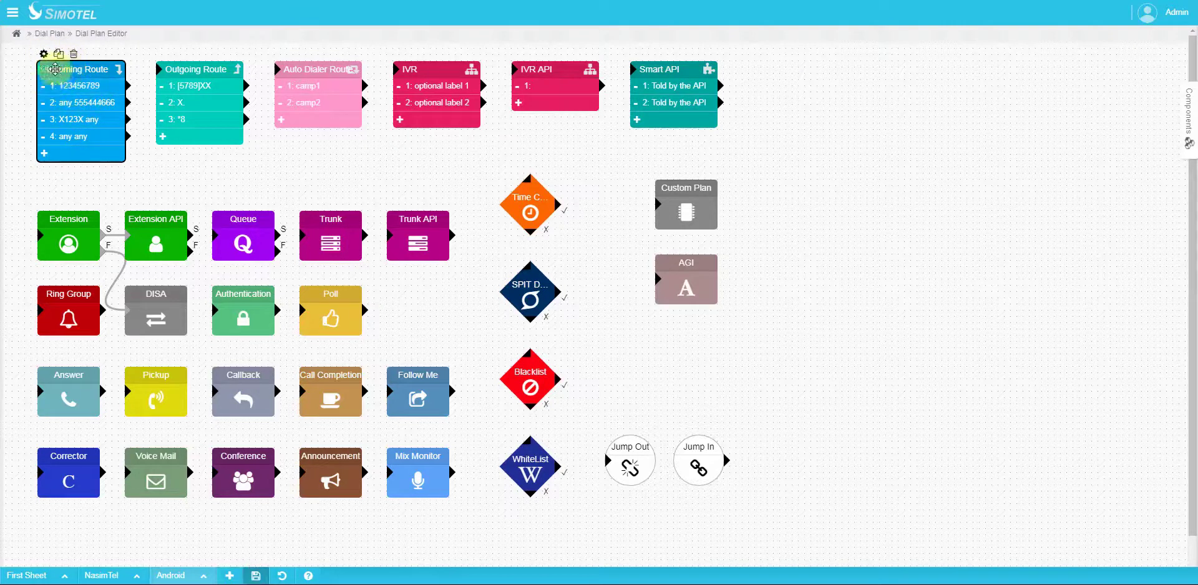
{"action": "left_click", "coordinate": [81, 97]}
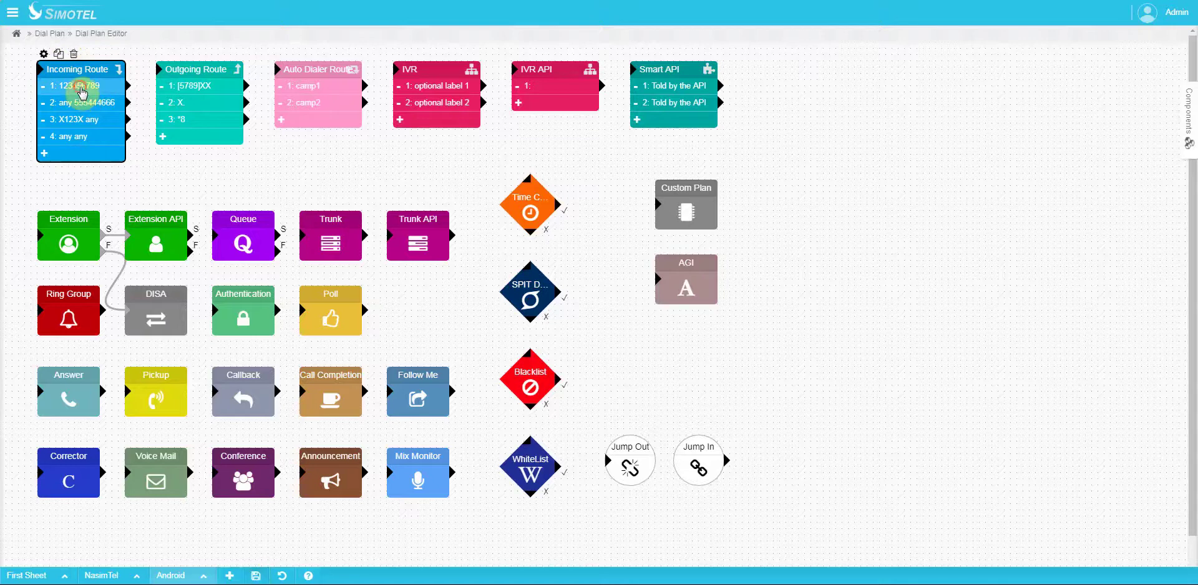
{"action": "mouse_move", "coordinate": [82, 92]}
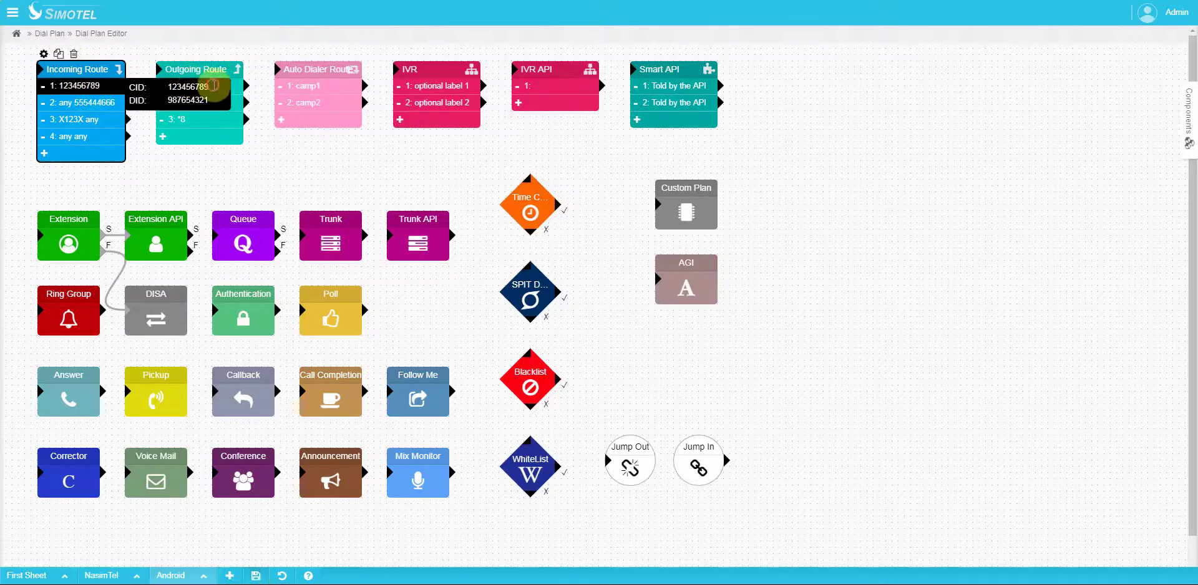
{"action": "double_click", "coordinate": [187, 87]}
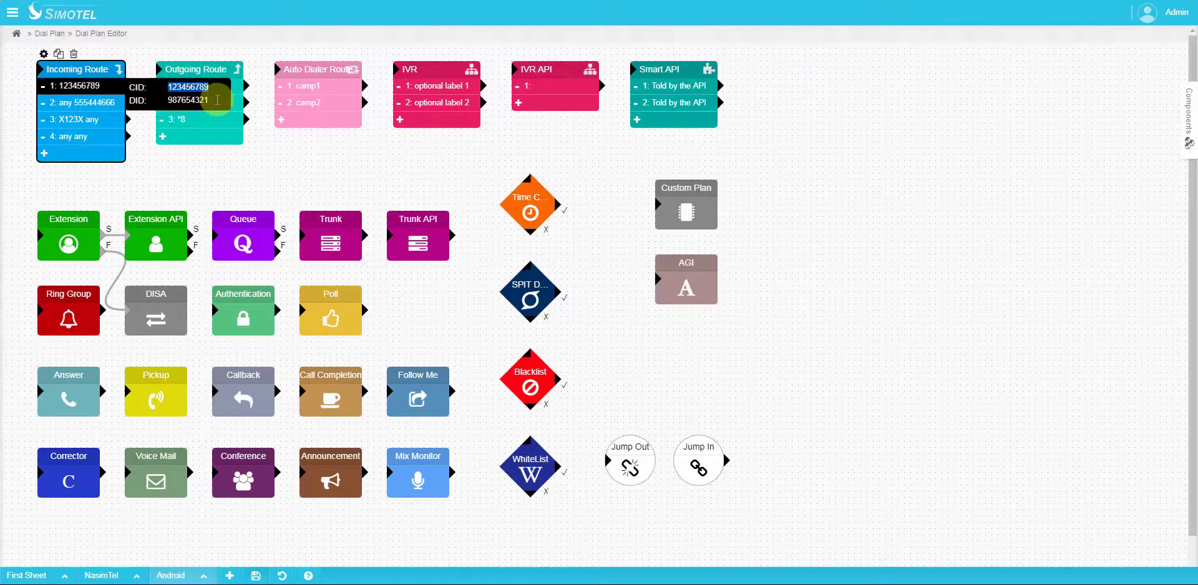
{"action": "double_click", "coordinate": [201, 100]}
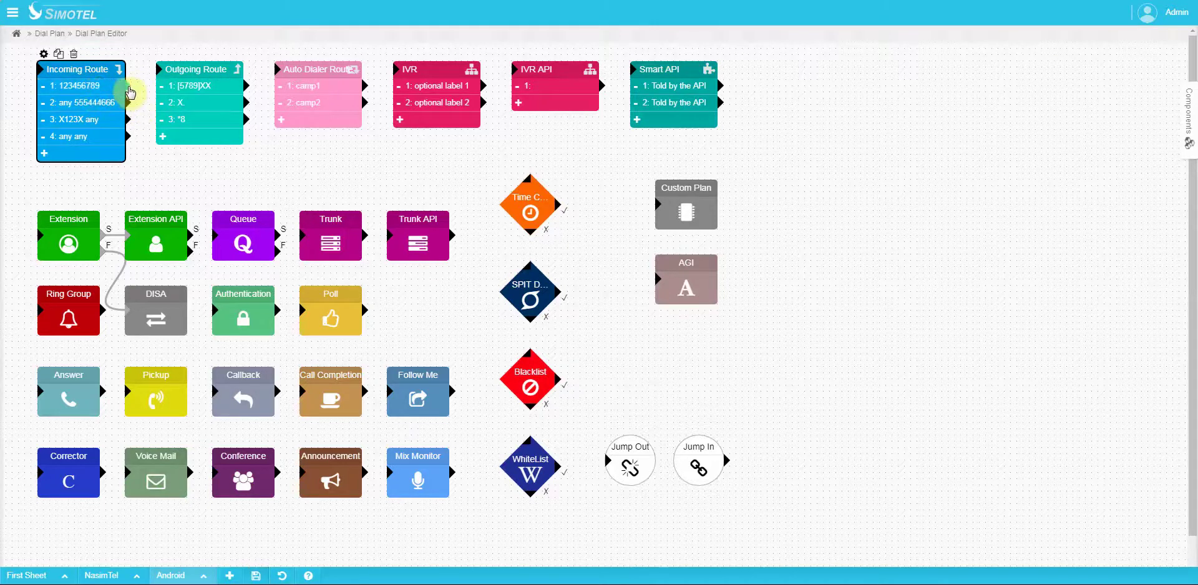
{"action": "left_click", "coordinate": [91, 101]}
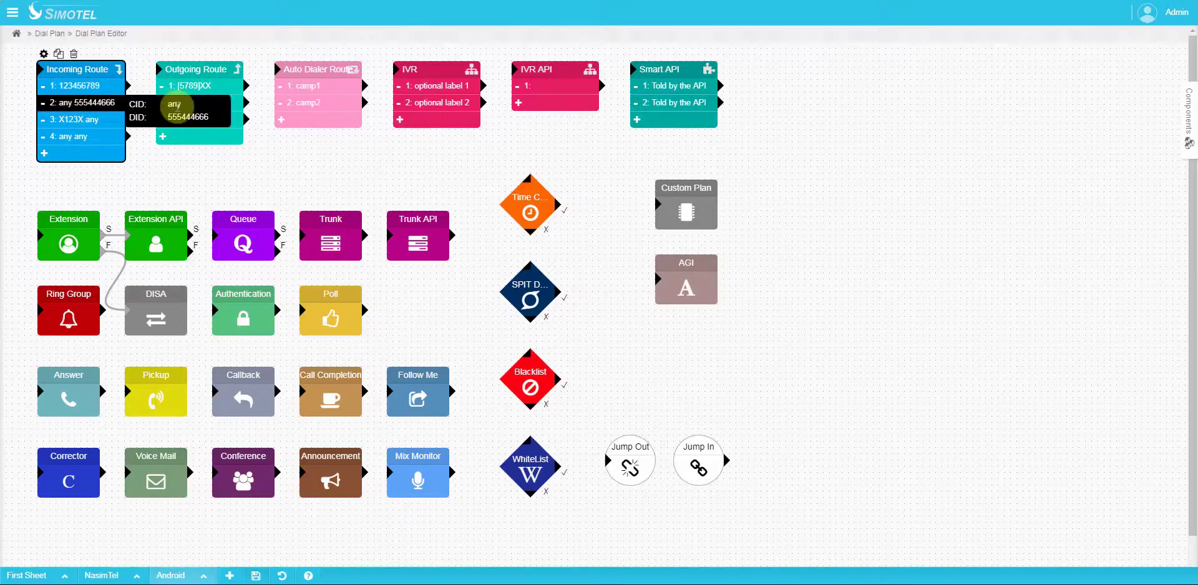
{"action": "double_click", "coordinate": [187, 117]}
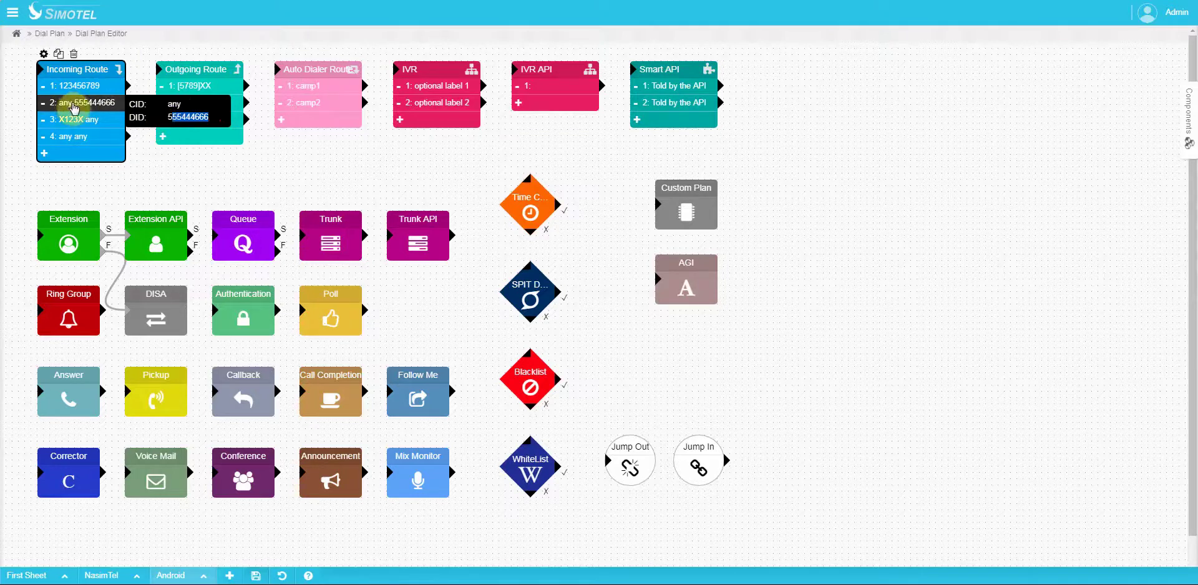
{"action": "left_click", "coordinate": [74, 108]}
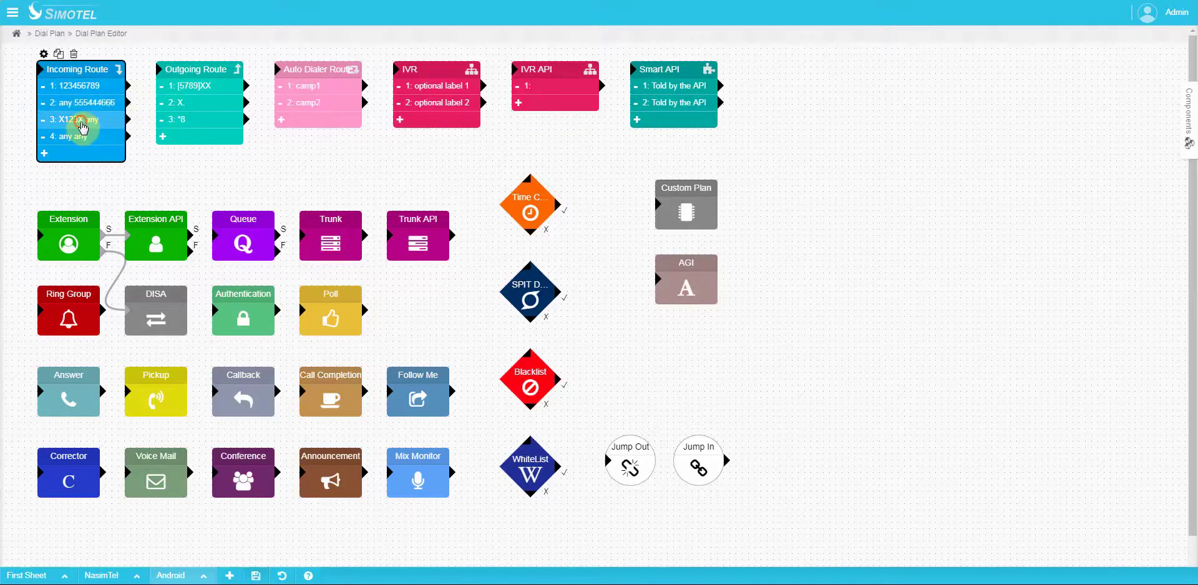
{"action": "left_click", "coordinate": [82, 121]}
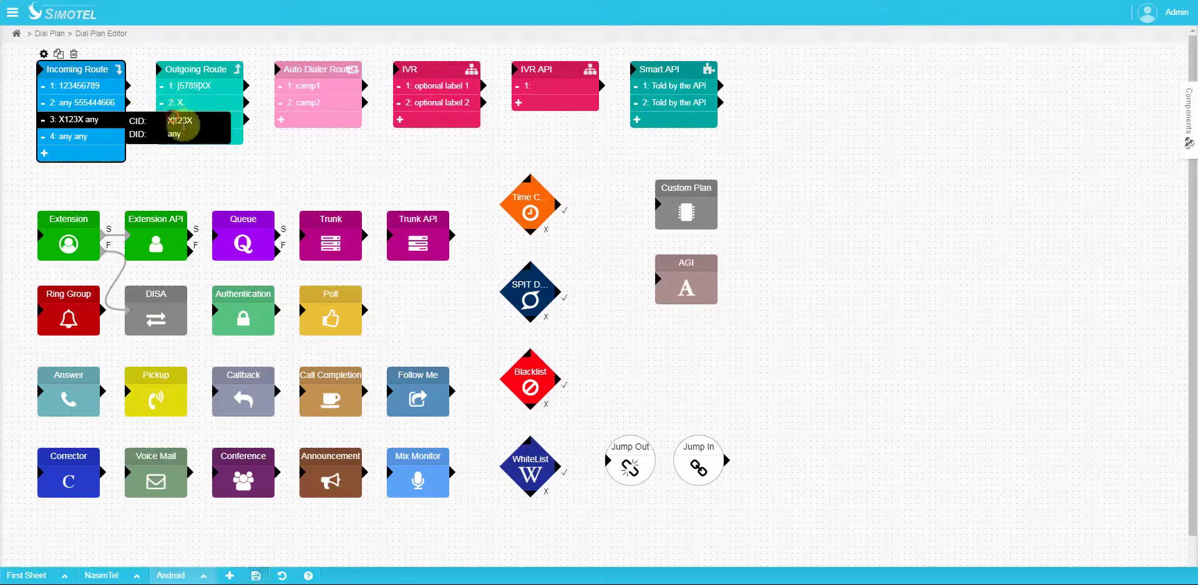
{"action": "left_click_drag", "start_coordinate": [187, 121], "coordinate": [168, 122]}
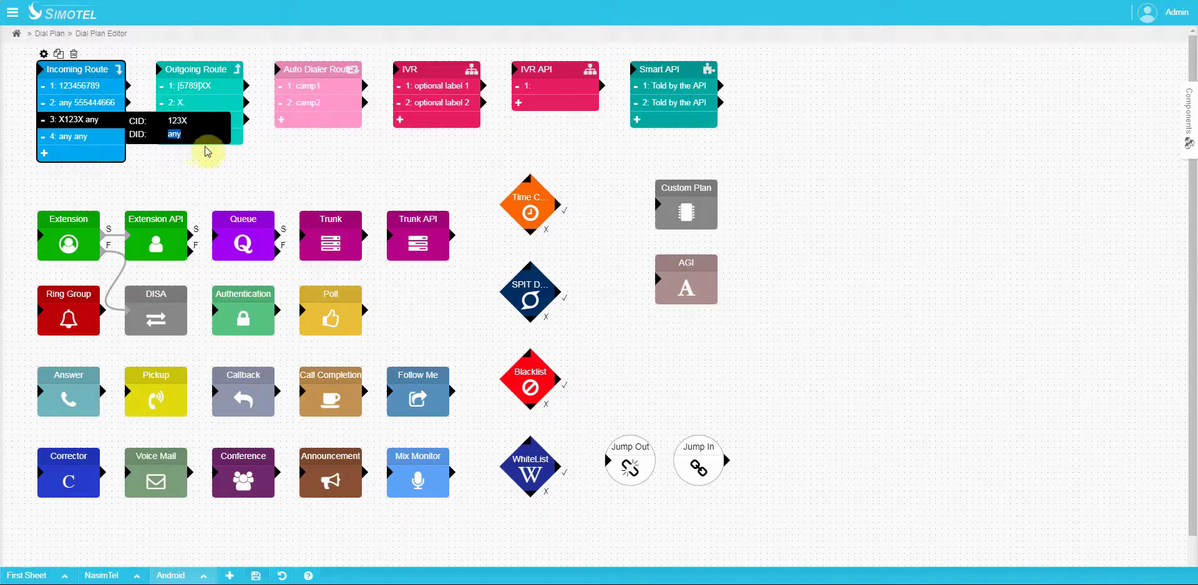
{"action": "left_click", "coordinate": [103, 119]}
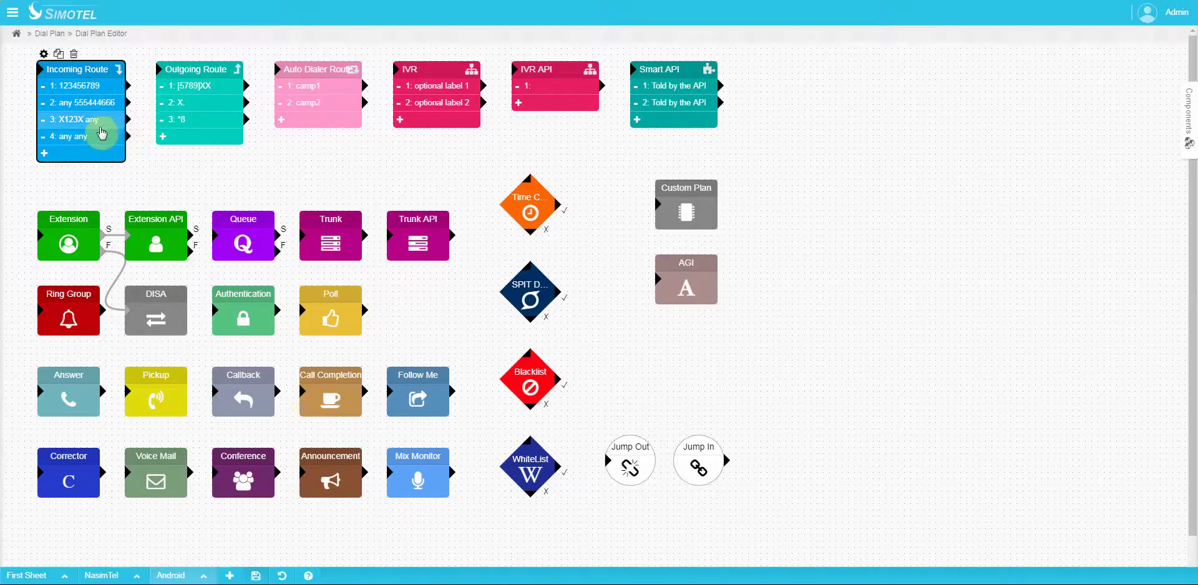
{"action": "left_click", "coordinate": [75, 135]}
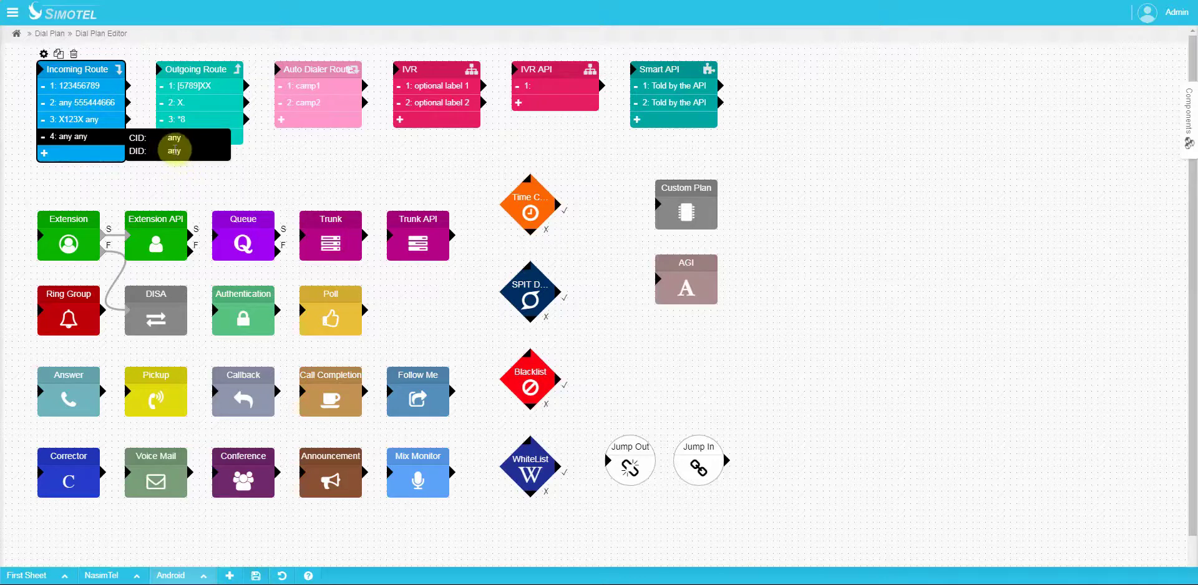
{"action": "left_click", "coordinate": [84, 145]}
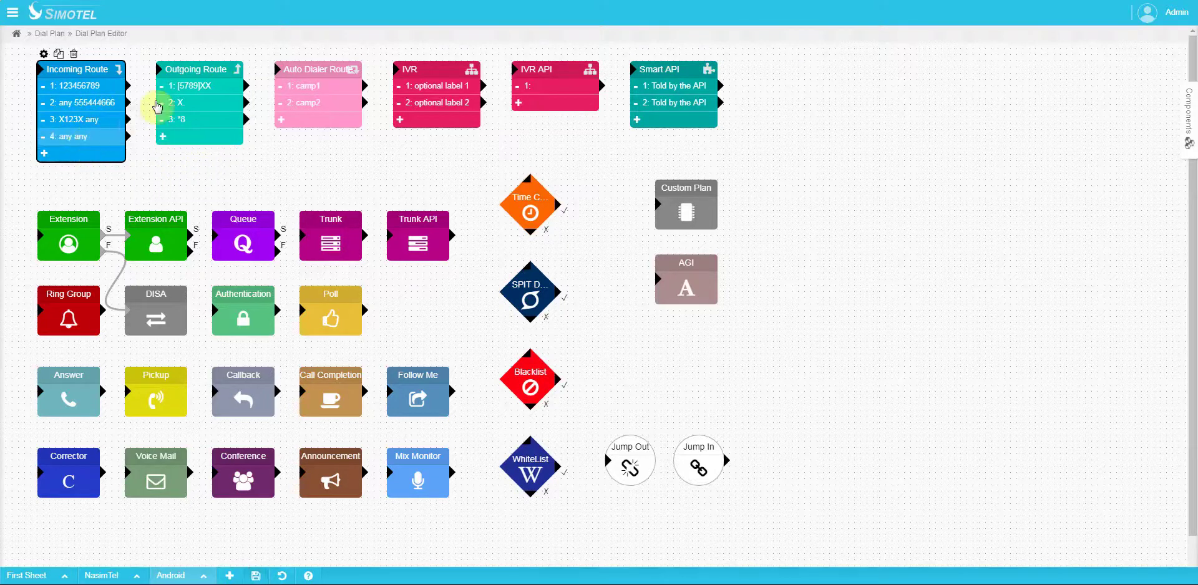
{"action": "left_click", "coordinate": [194, 68]}
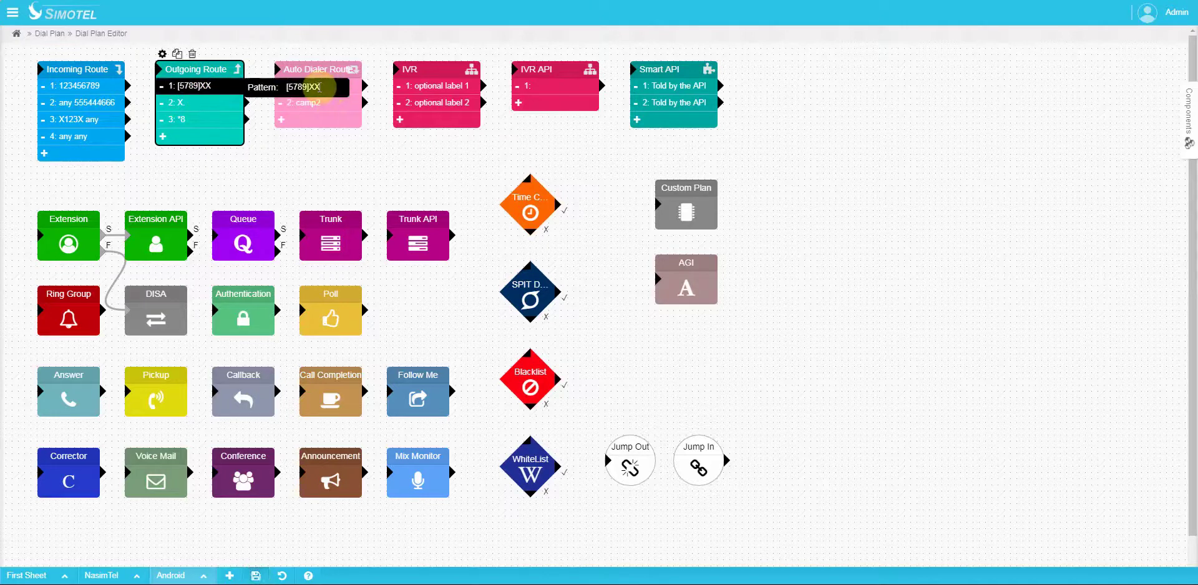
{"action": "double_click", "coordinate": [315, 86]}
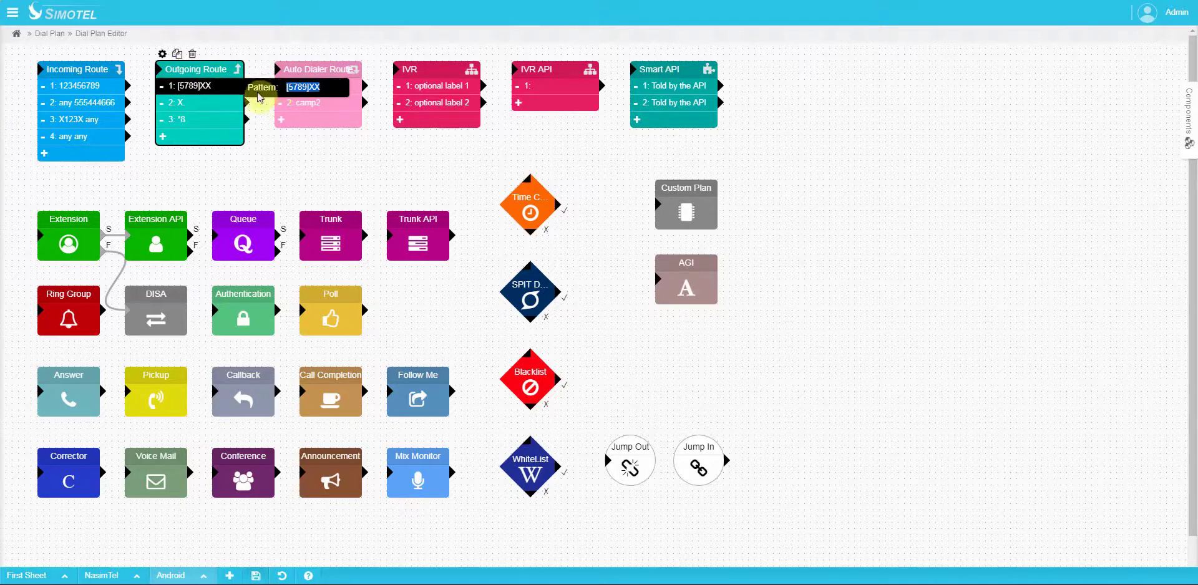
{"action": "left_click", "coordinate": [216, 110]}
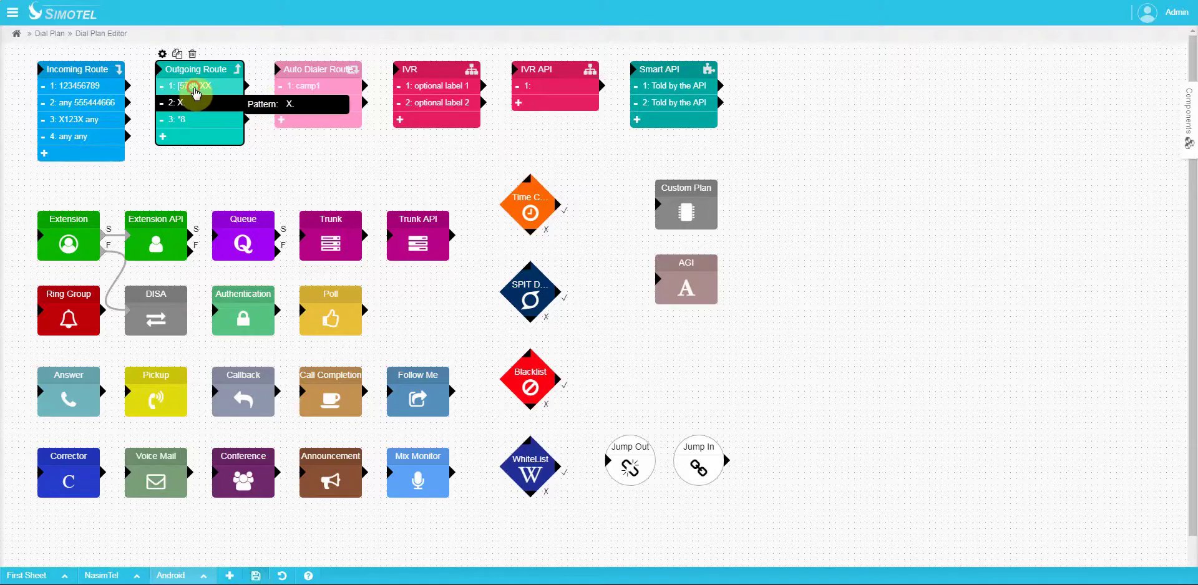
{"action": "left_click", "coordinate": [206, 125]}
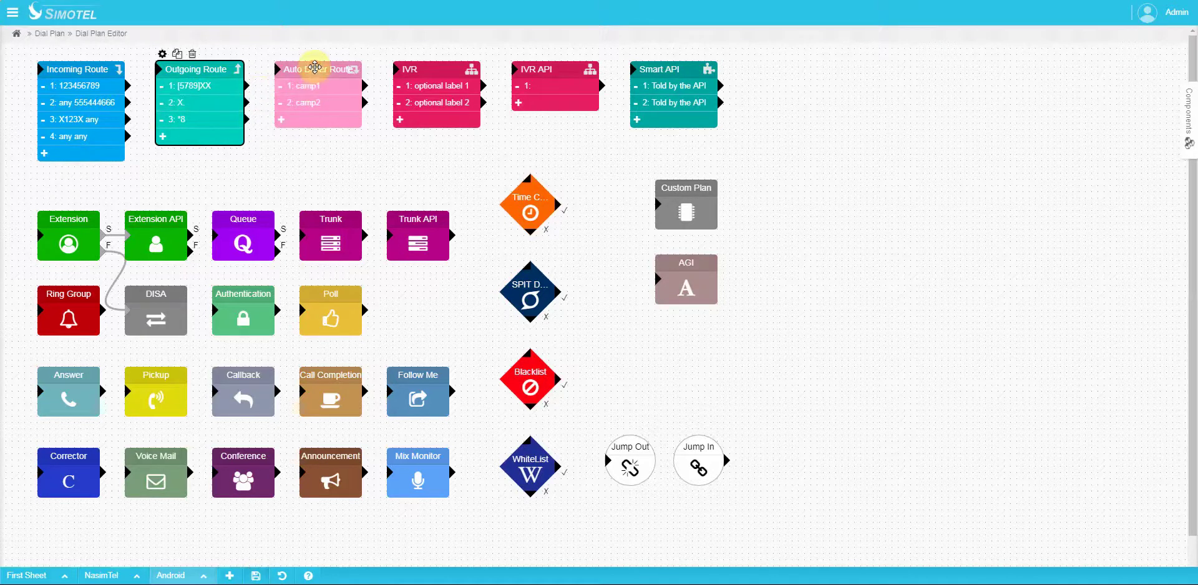
Step: Compare Auto Dialer Route's entries with the dgh campaign's interface text camp1
{"action": "left_click", "coordinate": [315, 67]}
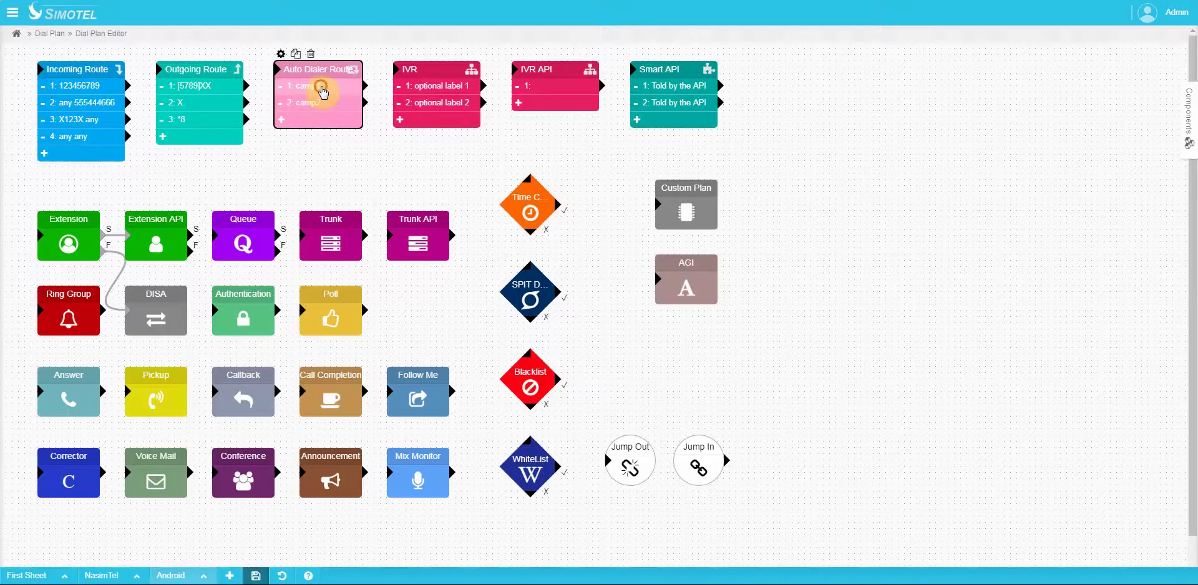
{"action": "left_click", "coordinate": [321, 87]}
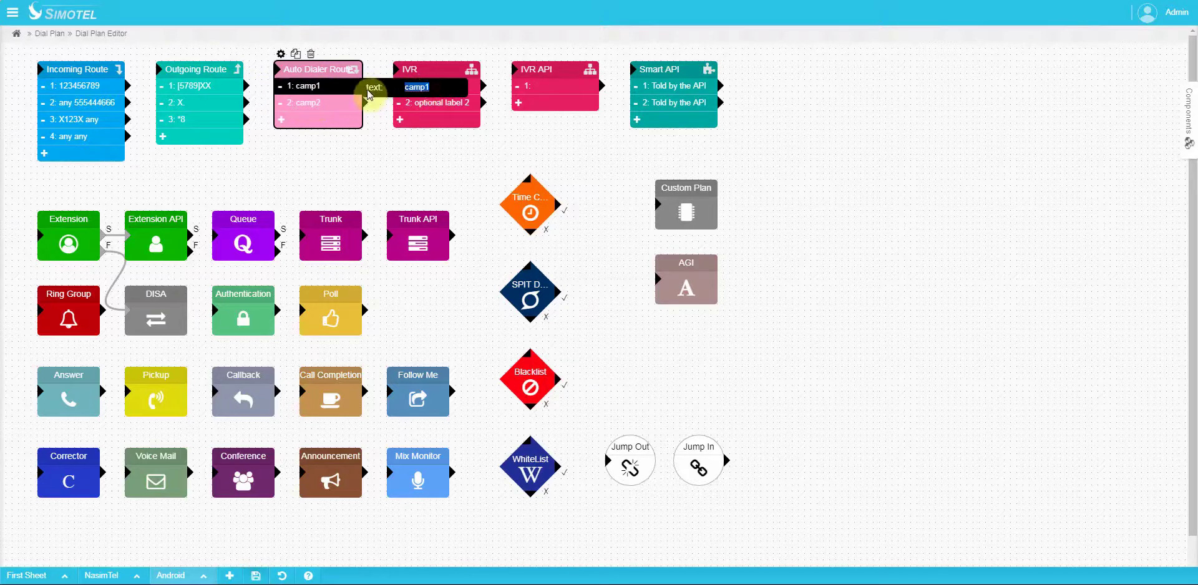
{"action": "key", "text": "Return"}
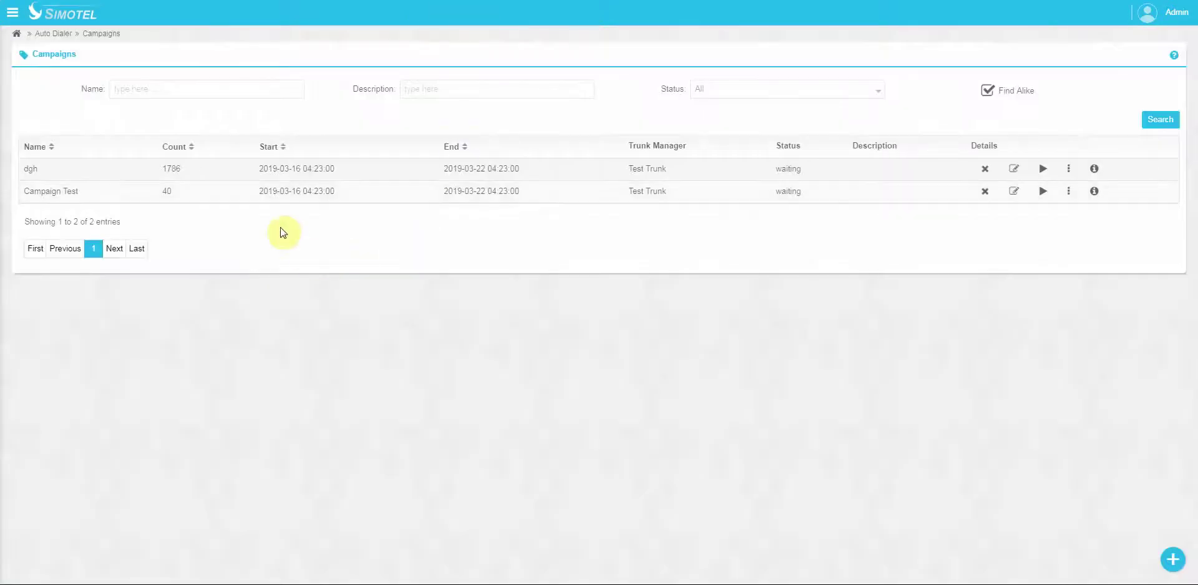
{"action": "left_click", "coordinate": [1014, 169]}
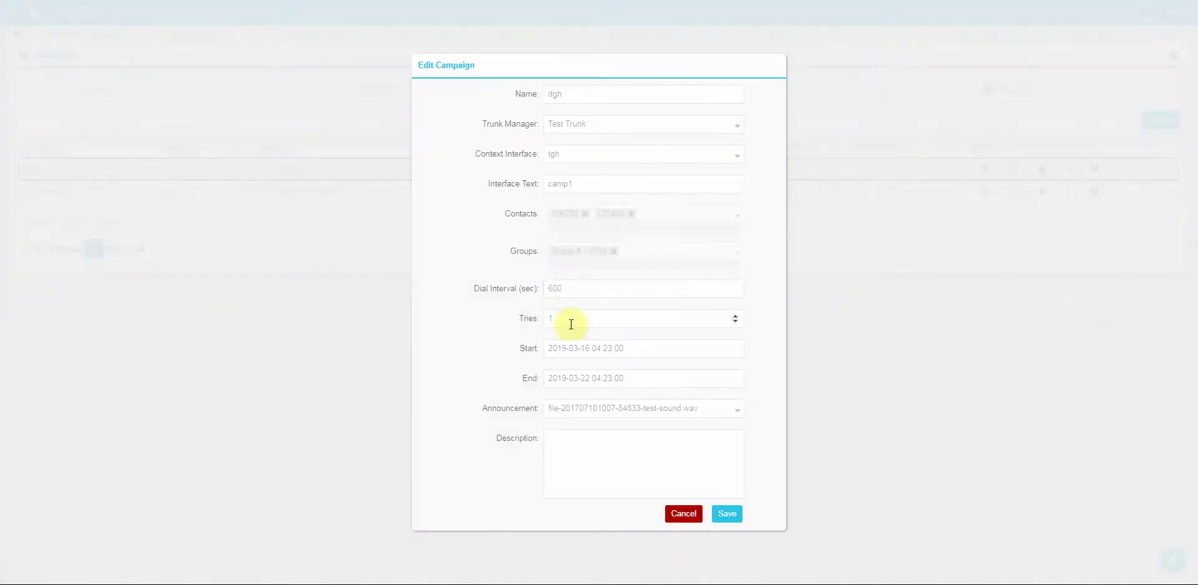
{"action": "left_click_drag", "start_coordinate": [580, 183], "coordinate": [533, 187]}
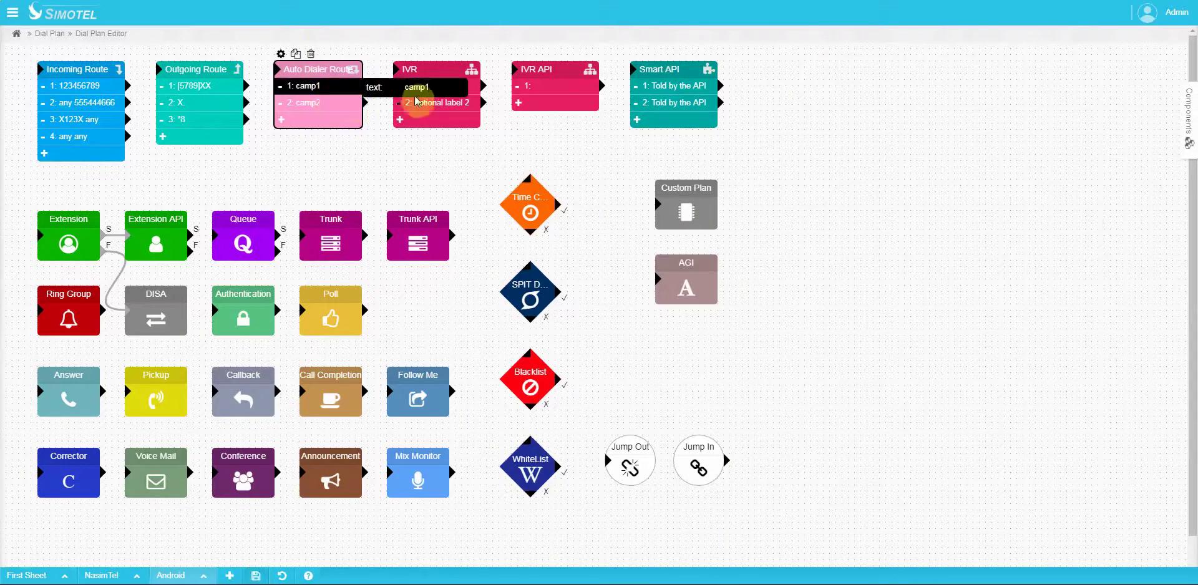
Step: Change Auto Dialer Route row 2 from camp2 to camp1
{"action": "mouse_move", "coordinate": [341, 106]}
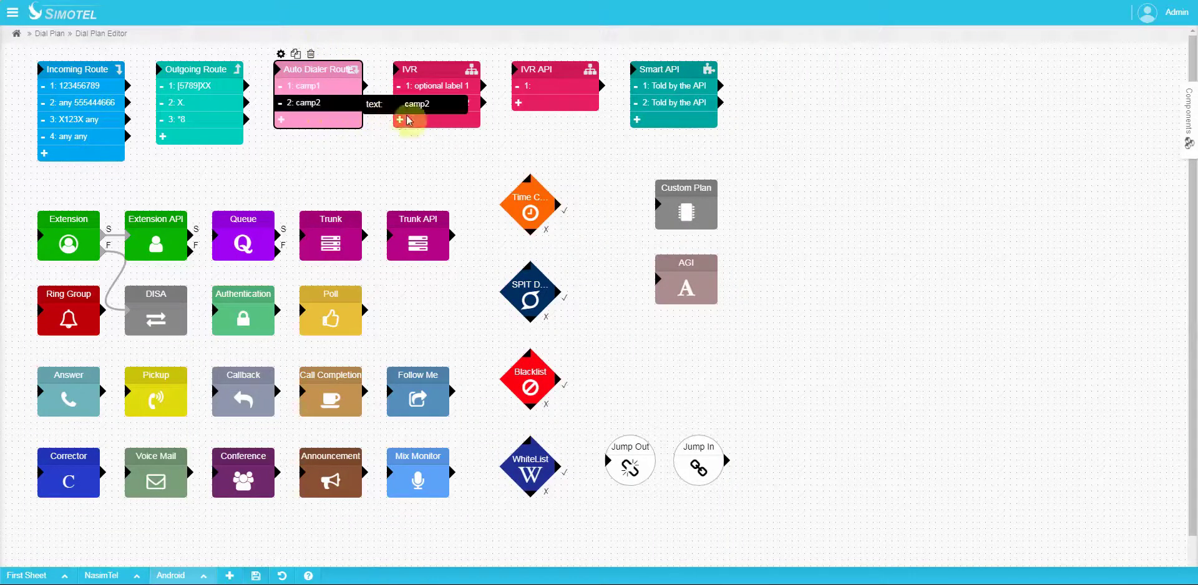
{"action": "key", "text": "BackSpace"}
{"action": "type", "text": "1"}
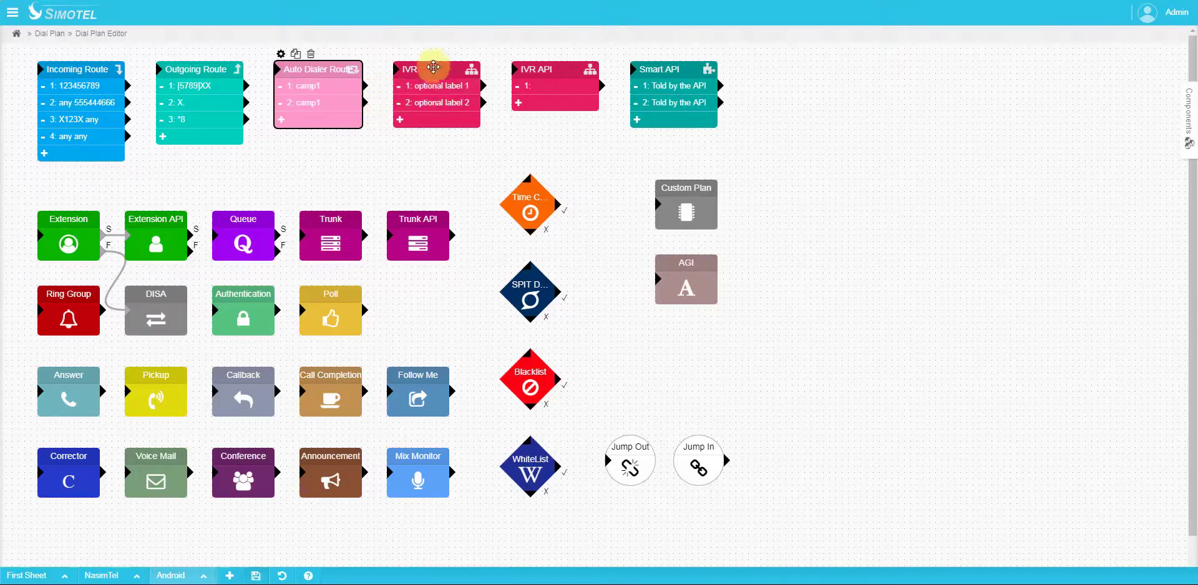
{"action": "left_click", "coordinate": [425, 72]}
{"action": "left_click", "coordinate": [398, 54]}
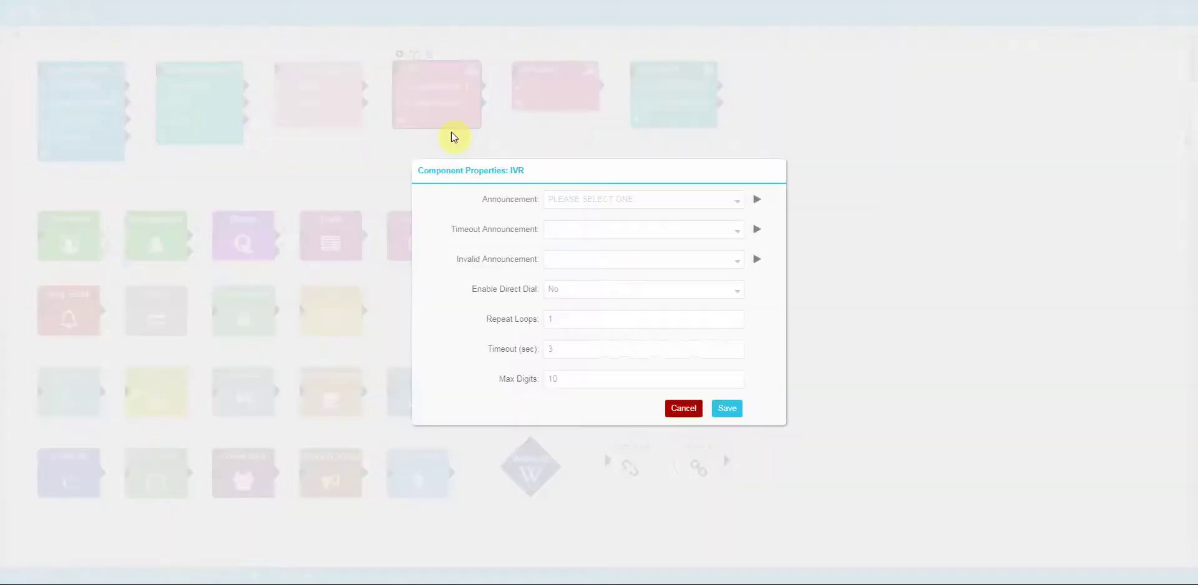
{"action": "left_click", "coordinate": [639, 201]}
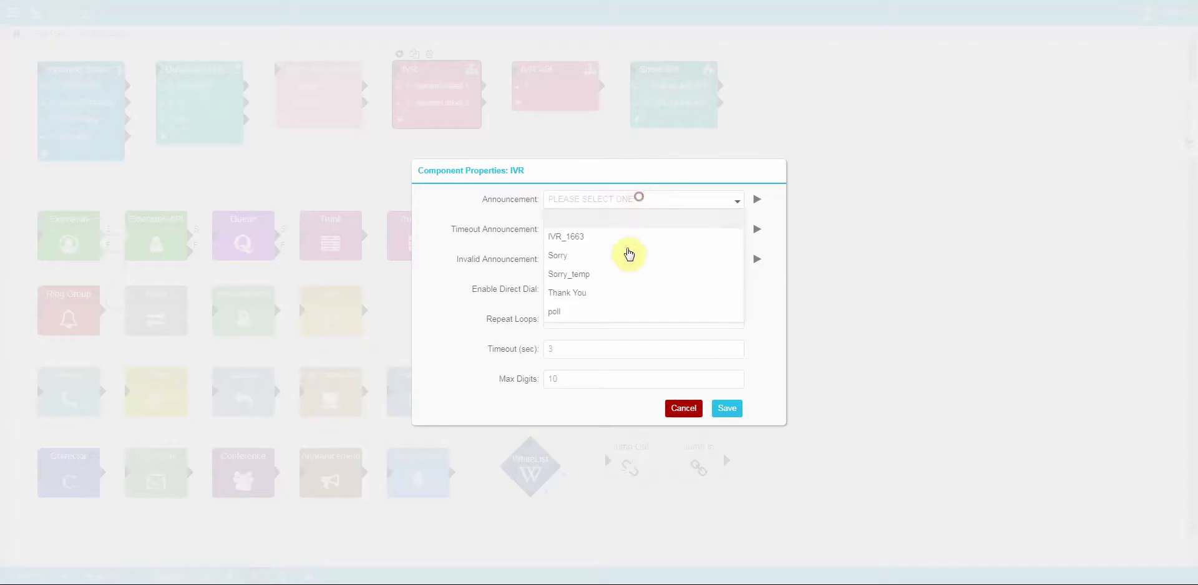
{"action": "left_click", "coordinate": [593, 240]}
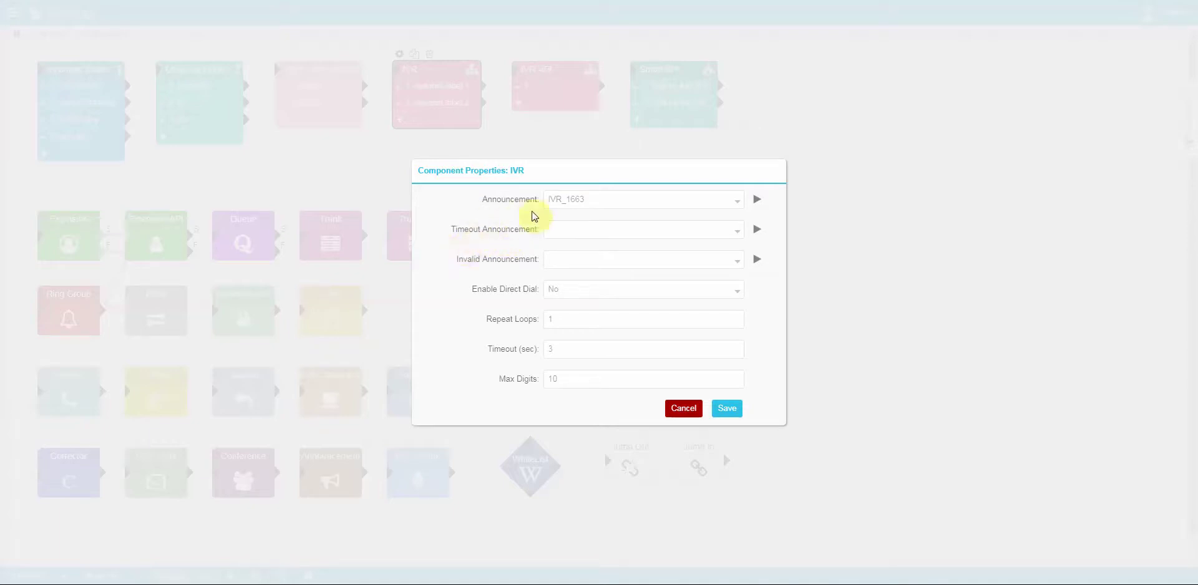
{"action": "double_click", "coordinate": [561, 349]}
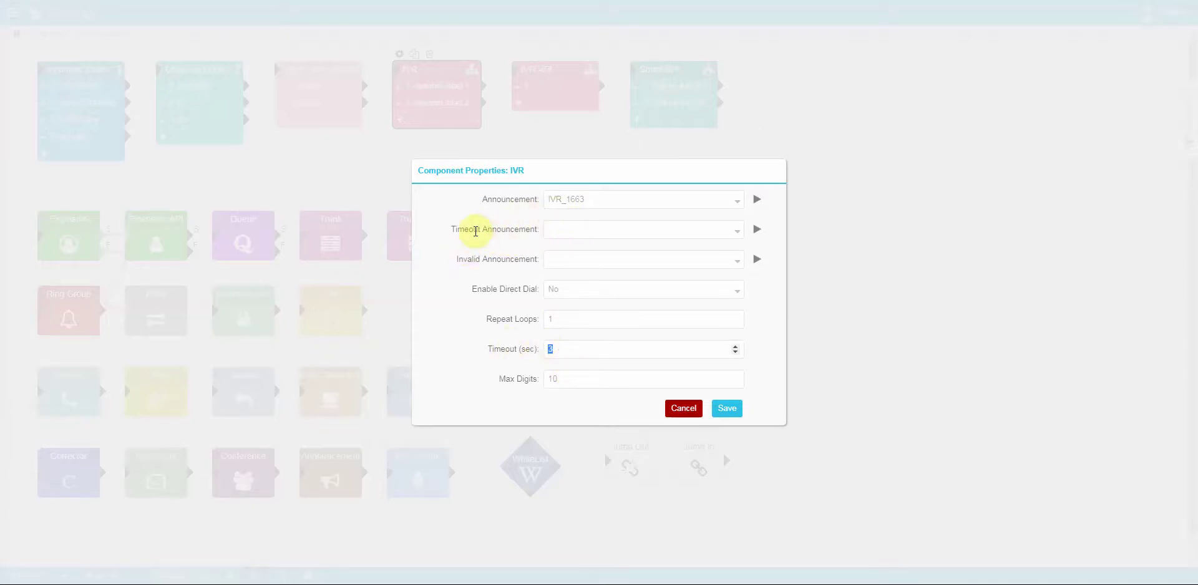
{"action": "left_click", "coordinate": [582, 230]}
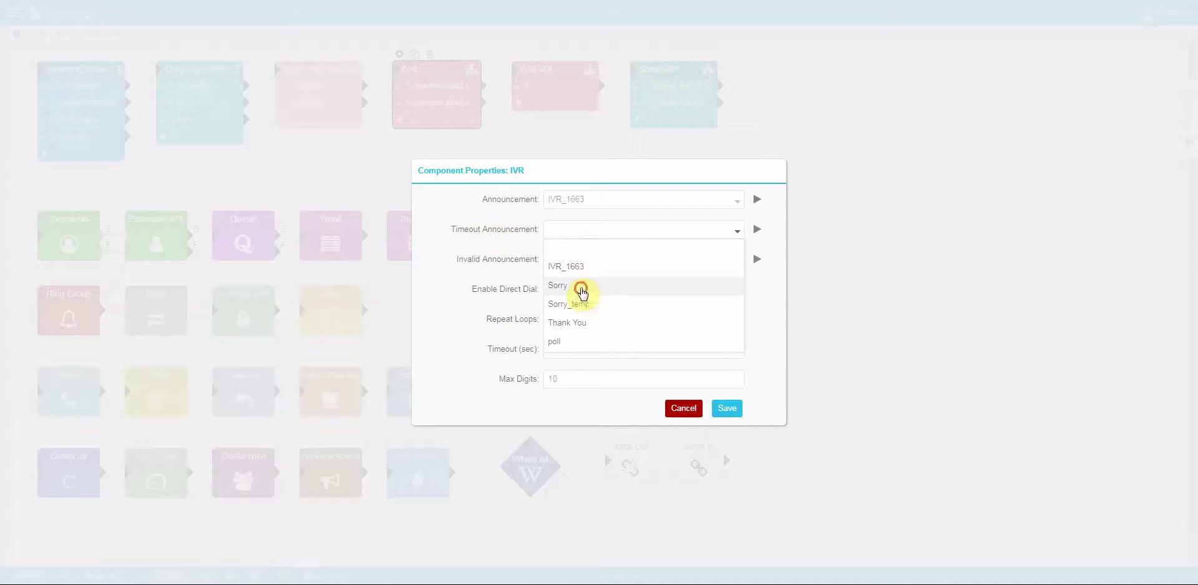
{"action": "left_click", "coordinate": [581, 287]}
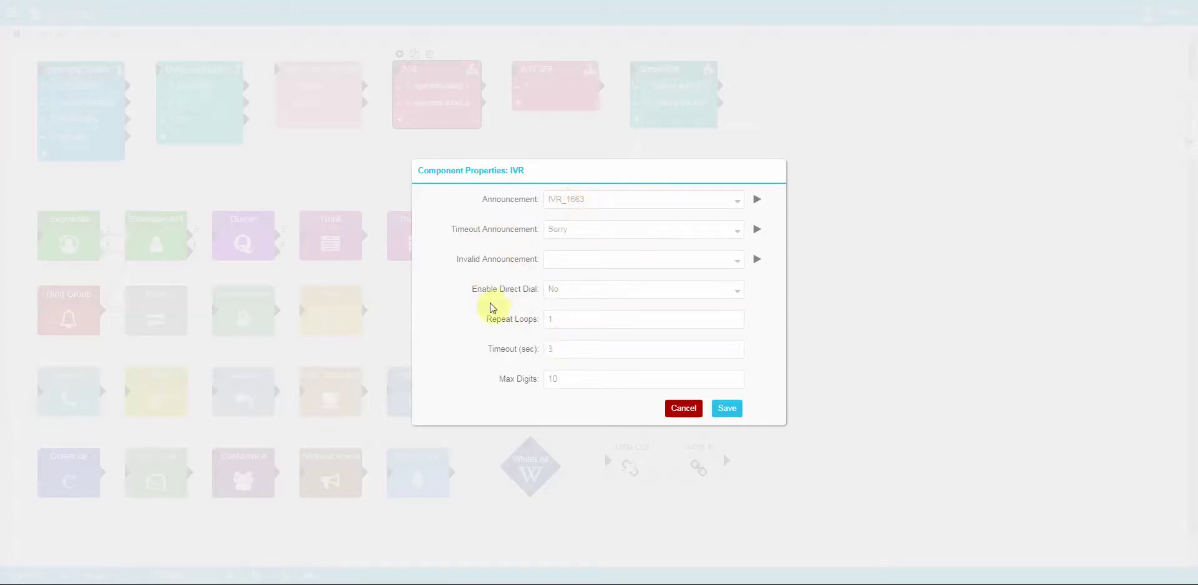
{"action": "left_click", "coordinate": [580, 262]}
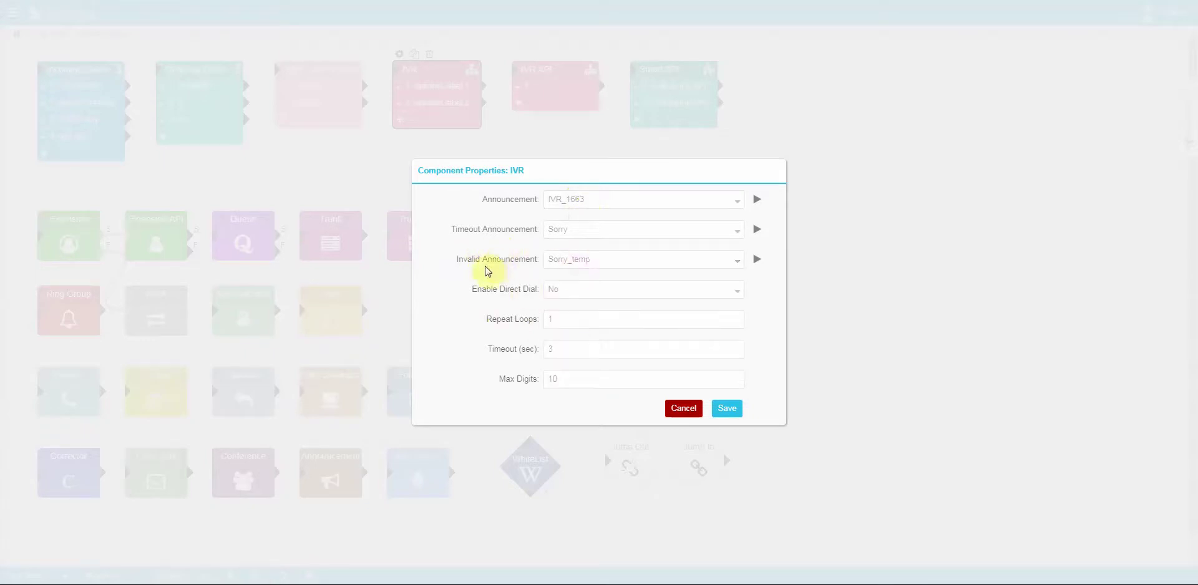
{"action": "left_click", "coordinate": [588, 199]}
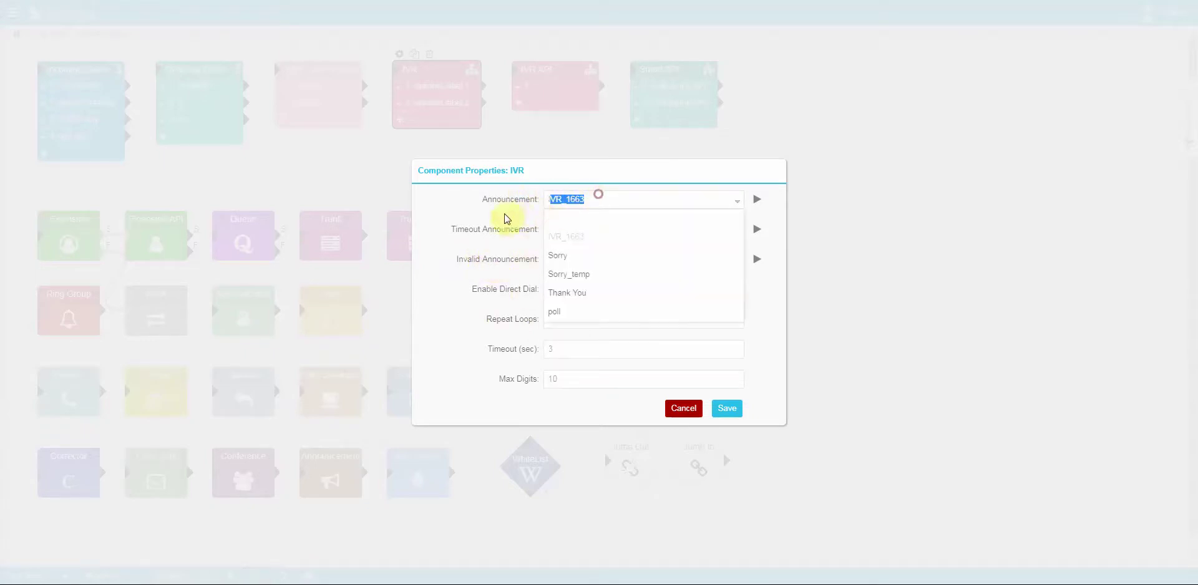
{"action": "left_click", "coordinate": [508, 198]}
{"action": "left_click", "coordinate": [588, 290]}
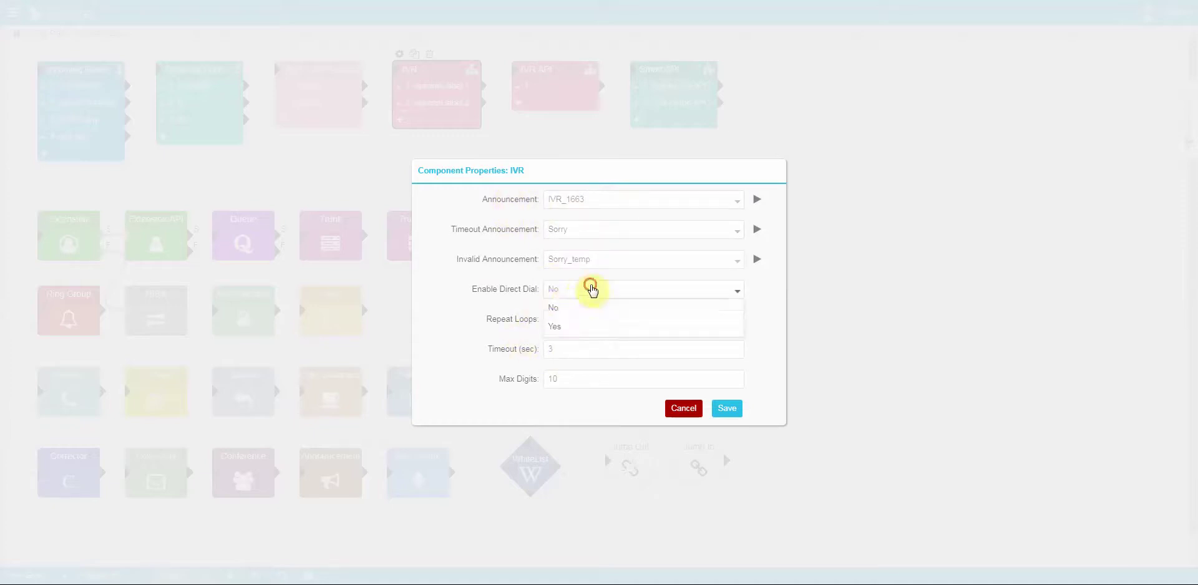
{"action": "left_click", "coordinate": [569, 328]}
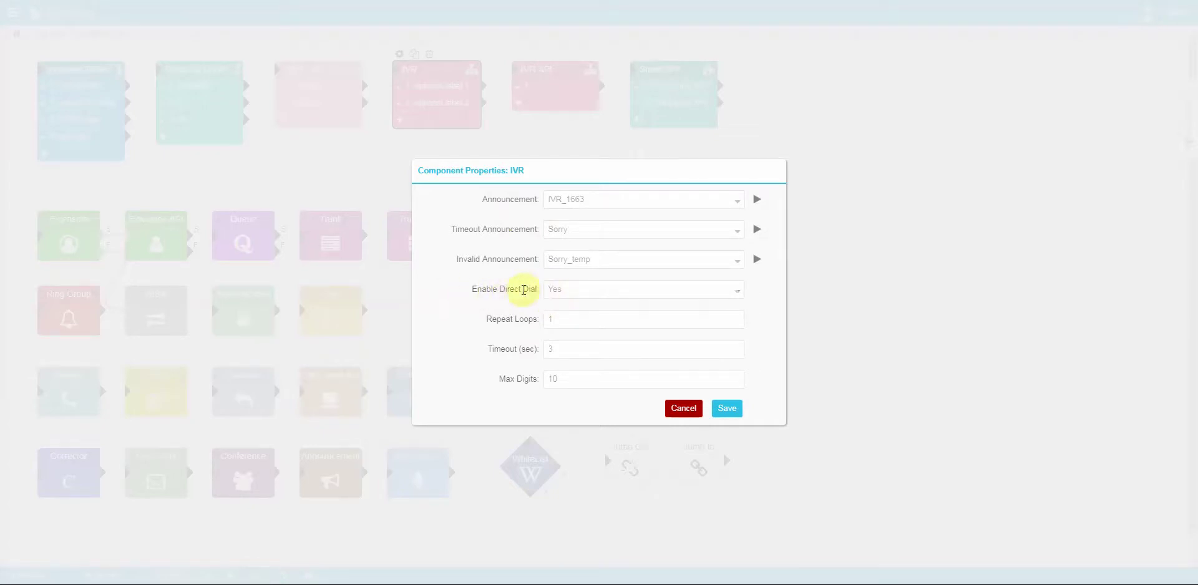
{"action": "double_click", "coordinate": [562, 319]}
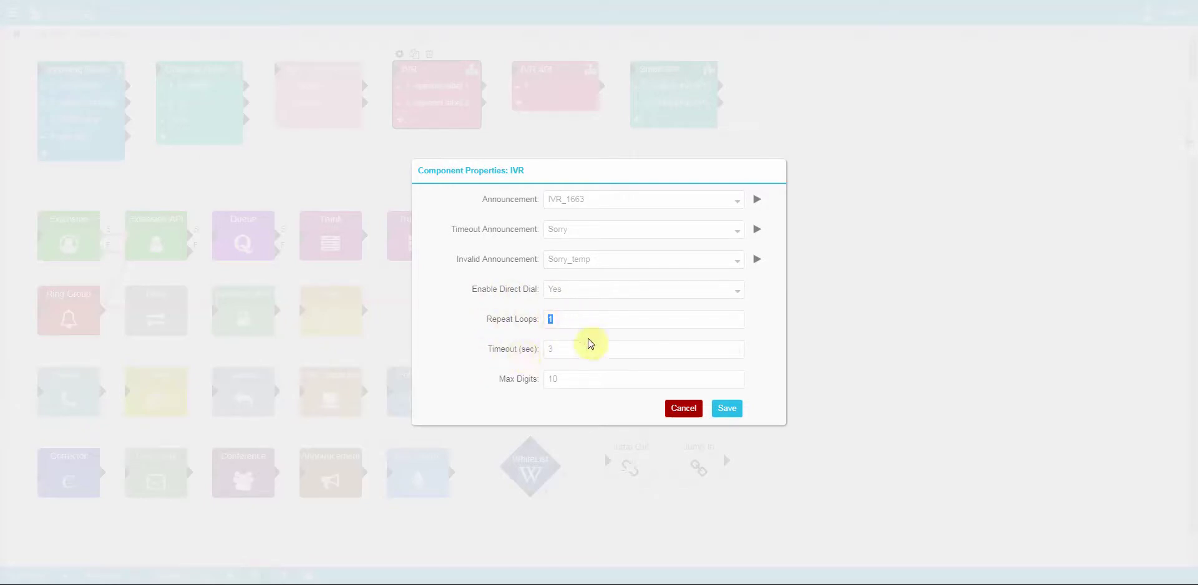
{"action": "double_click", "coordinate": [564, 349]}
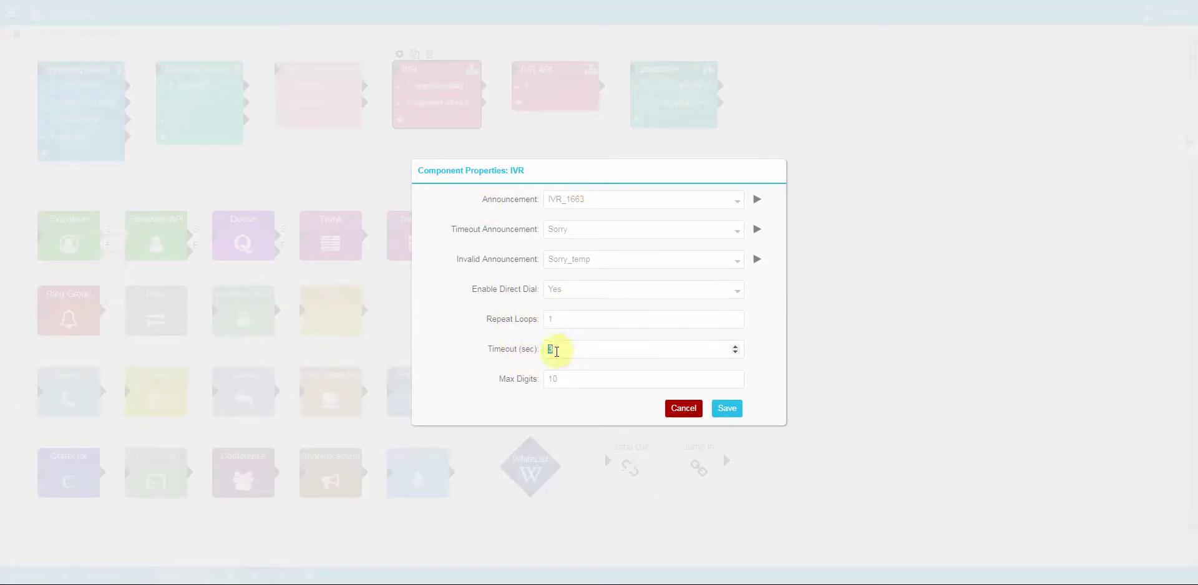
{"action": "double_click", "coordinate": [572, 381]}
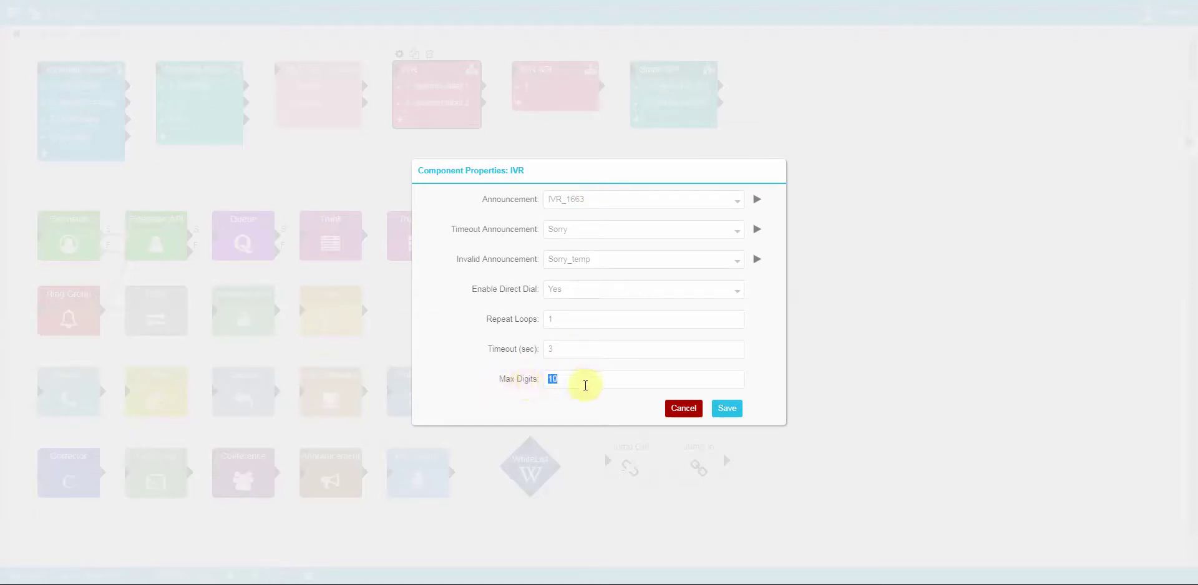
{"action": "left_click", "coordinate": [683, 409]}
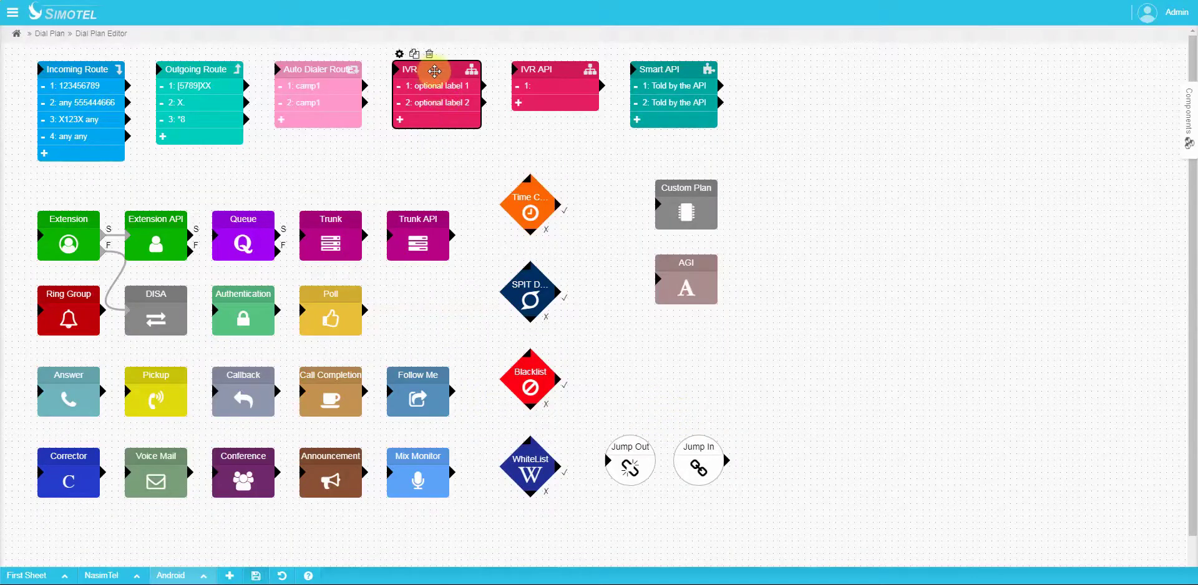
Step: Check the IVR's two optional labels and add a third case row, 3:
{"action": "left_click", "coordinate": [440, 91]}
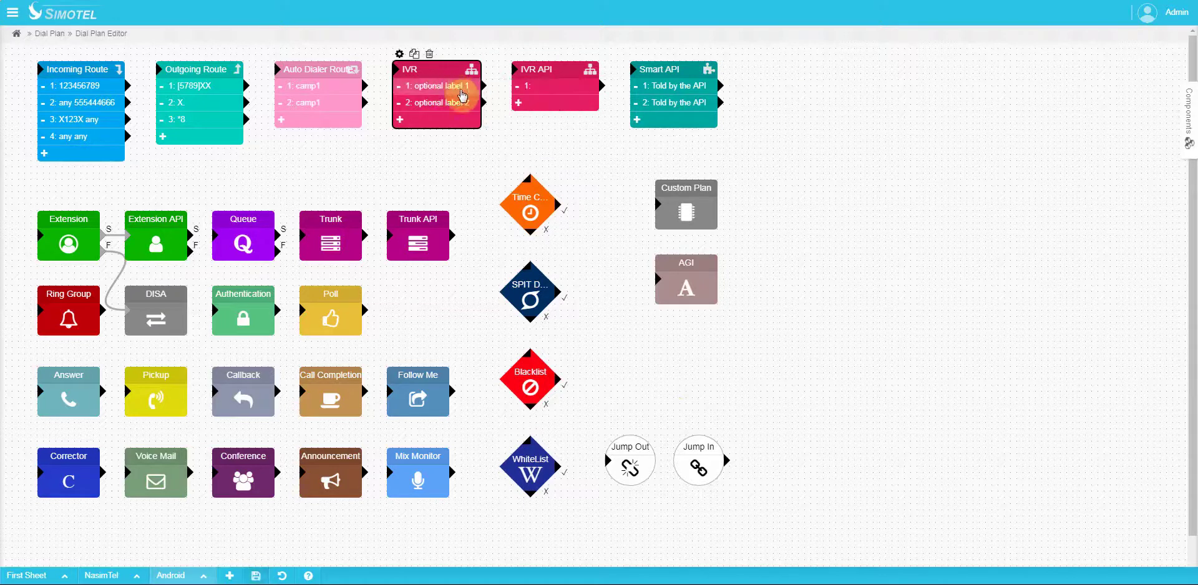
{"action": "left_click", "coordinate": [447, 103]}
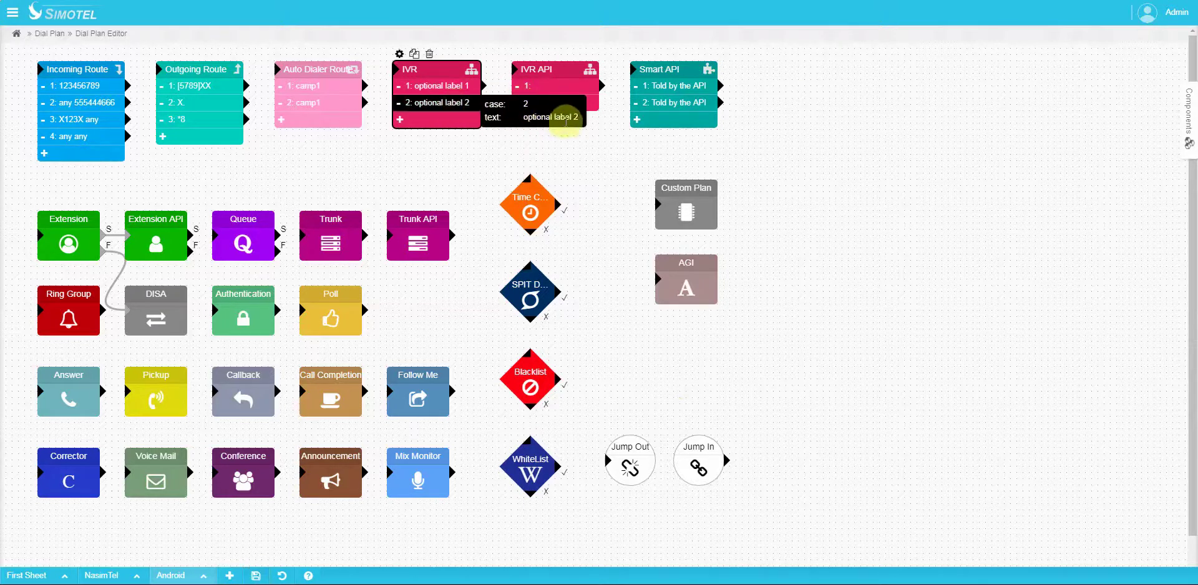
{"action": "left_click", "coordinate": [437, 108]}
{"action": "left_click", "coordinate": [430, 121]}
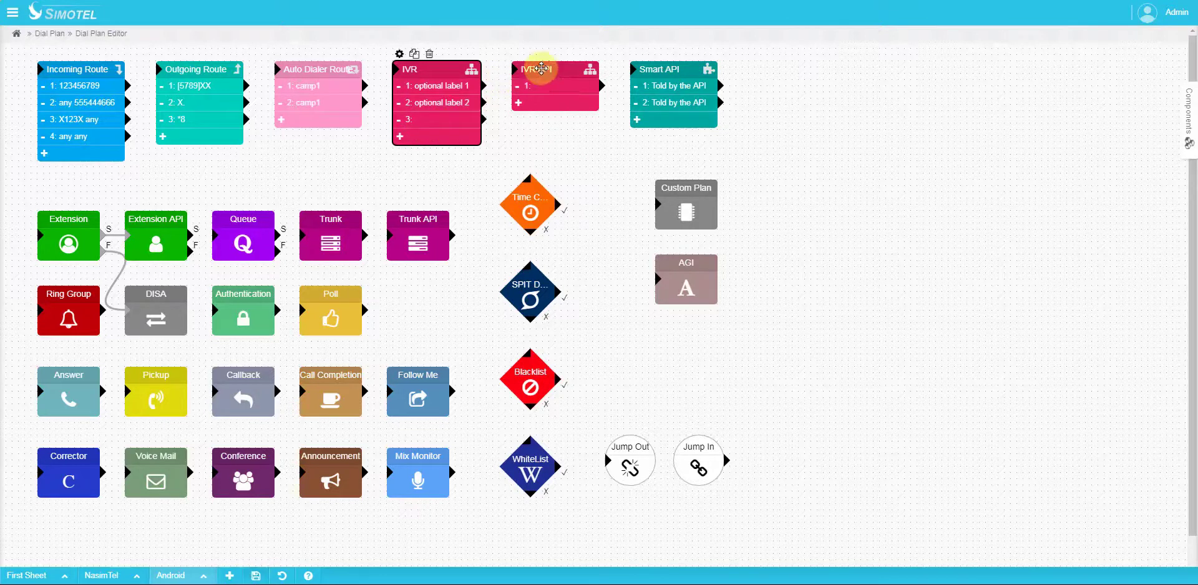
Step: Select the IVR API and IVR blocks in turn, ending on IVR API
{"action": "left_click", "coordinate": [532, 69]}
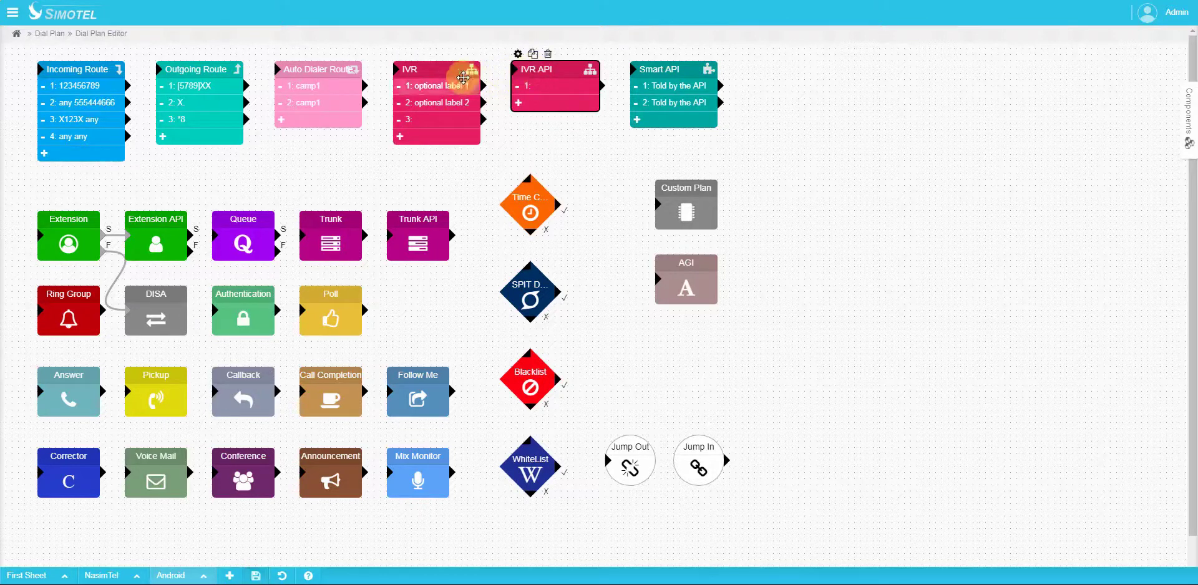
{"action": "left_click", "coordinate": [426, 71]}
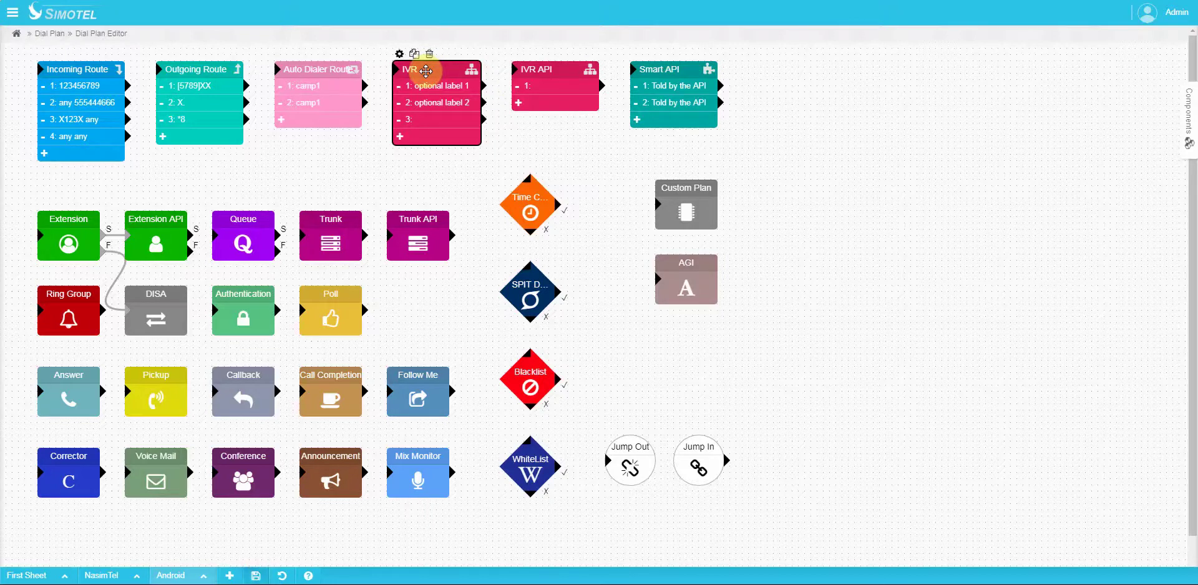
{"action": "left_click", "coordinate": [546, 70]}
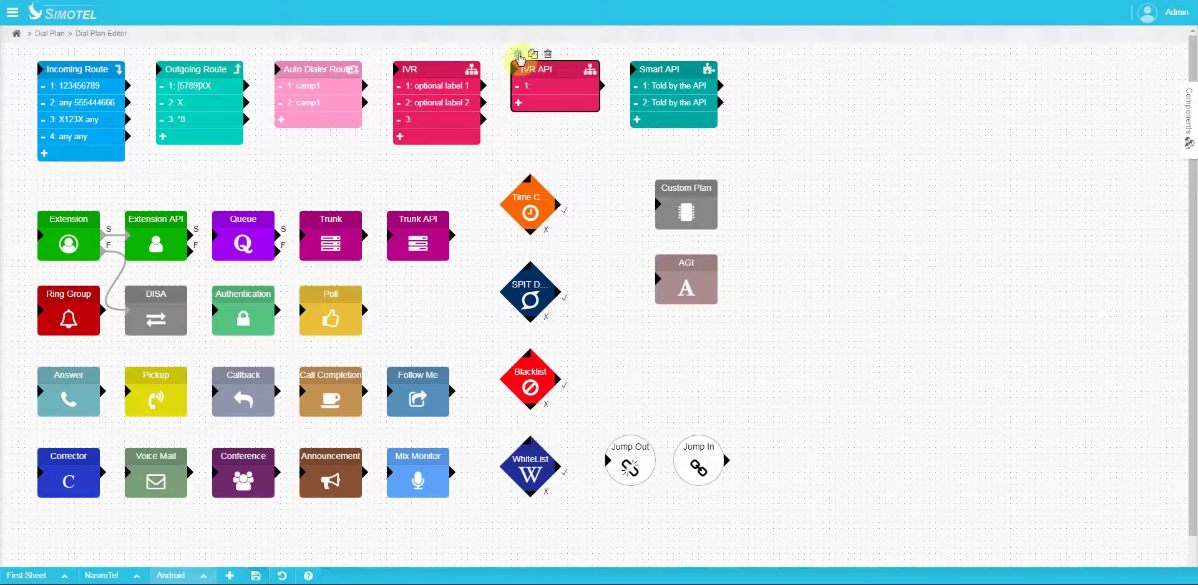
{"action": "left_click", "coordinate": [518, 54]}
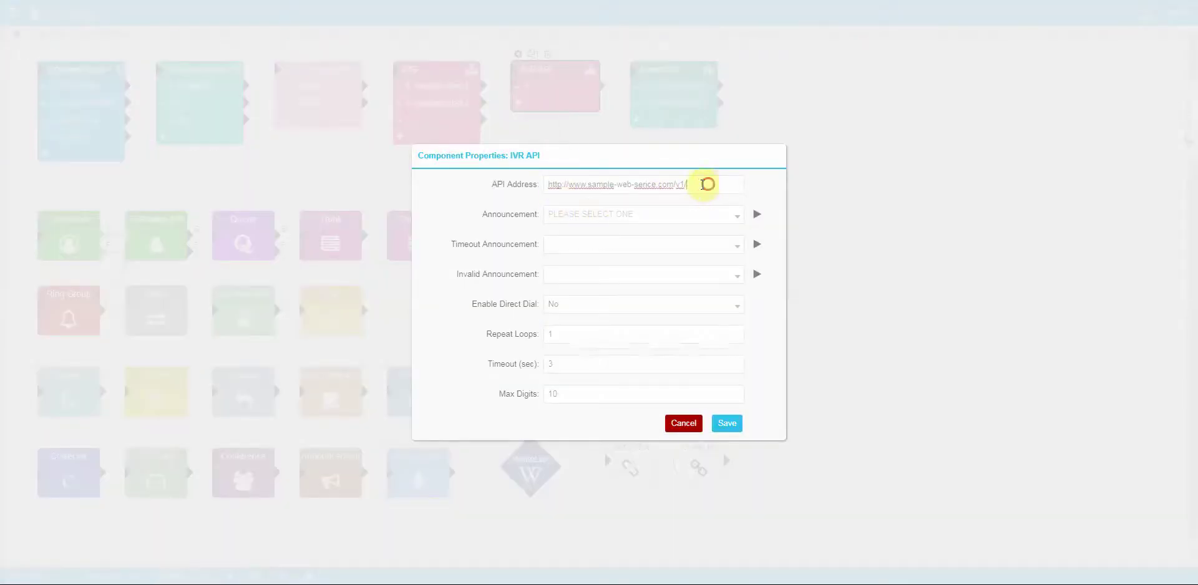
{"action": "left_click_drag", "start_coordinate": [703, 184], "coordinate": [537, 184]}
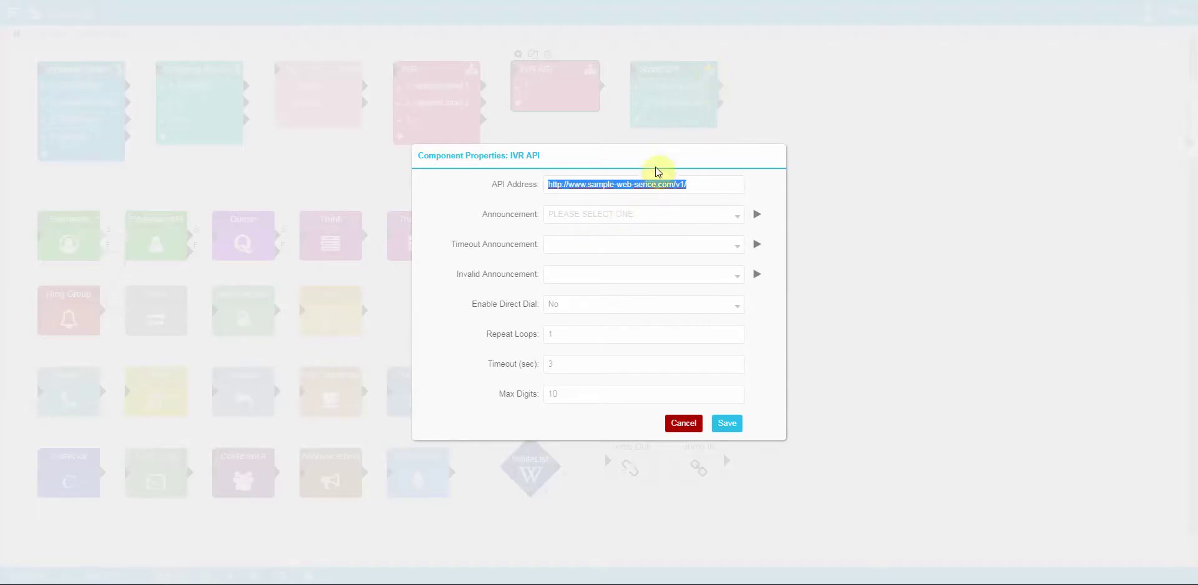
{"action": "left_click", "coordinate": [700, 189]}
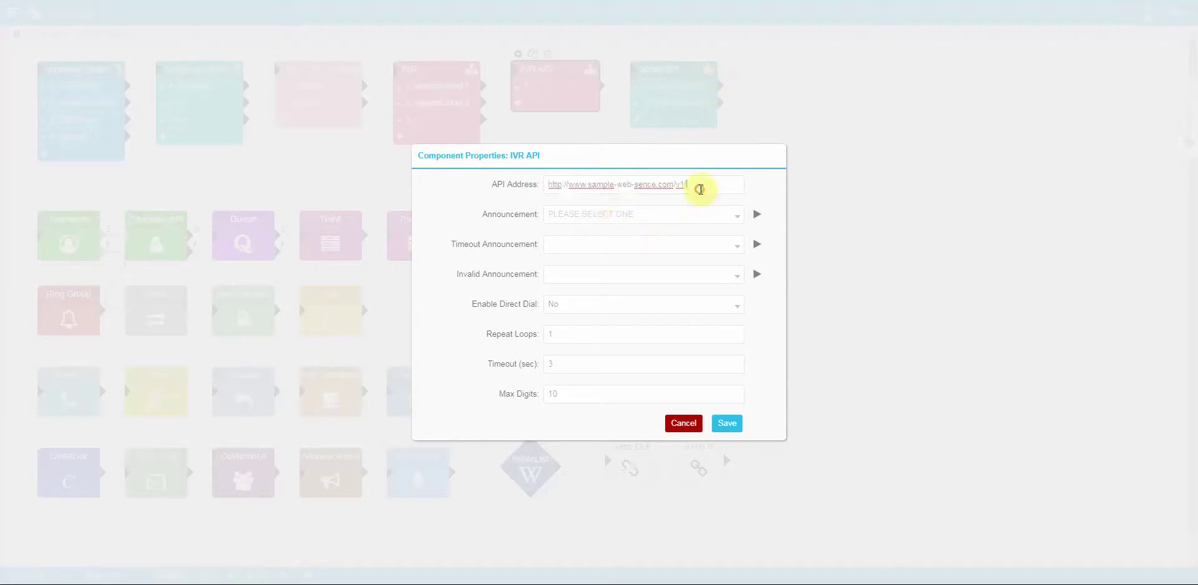
{"action": "left_click", "coordinate": [683, 423]}
{"action": "left_click", "coordinate": [554, 94]}
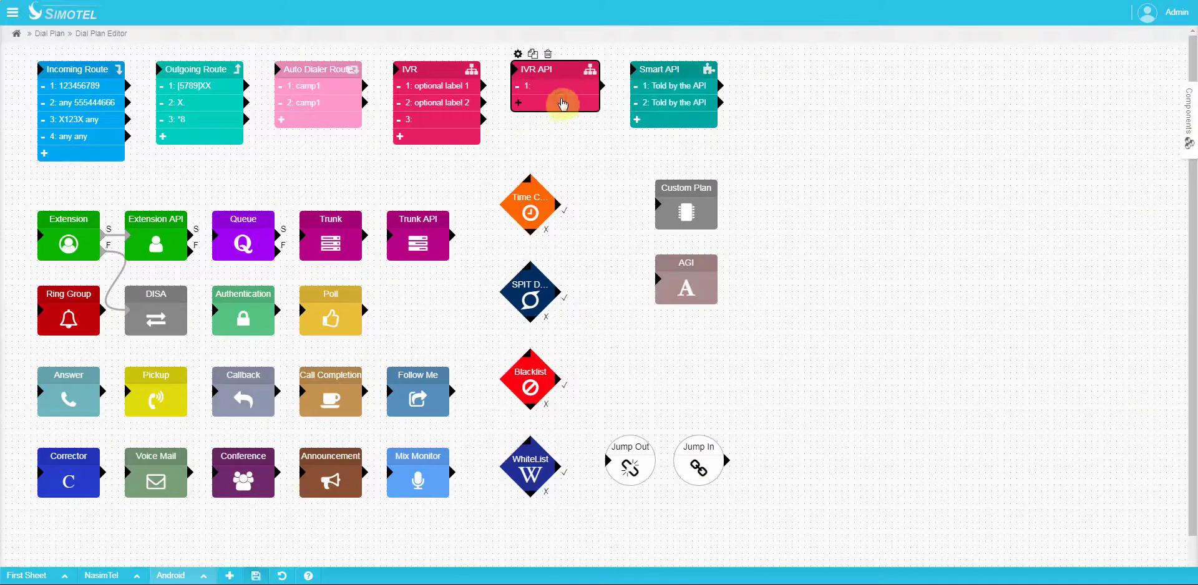
{"action": "left_click", "coordinate": [561, 94]}
{"action": "left_click", "coordinate": [561, 94]}
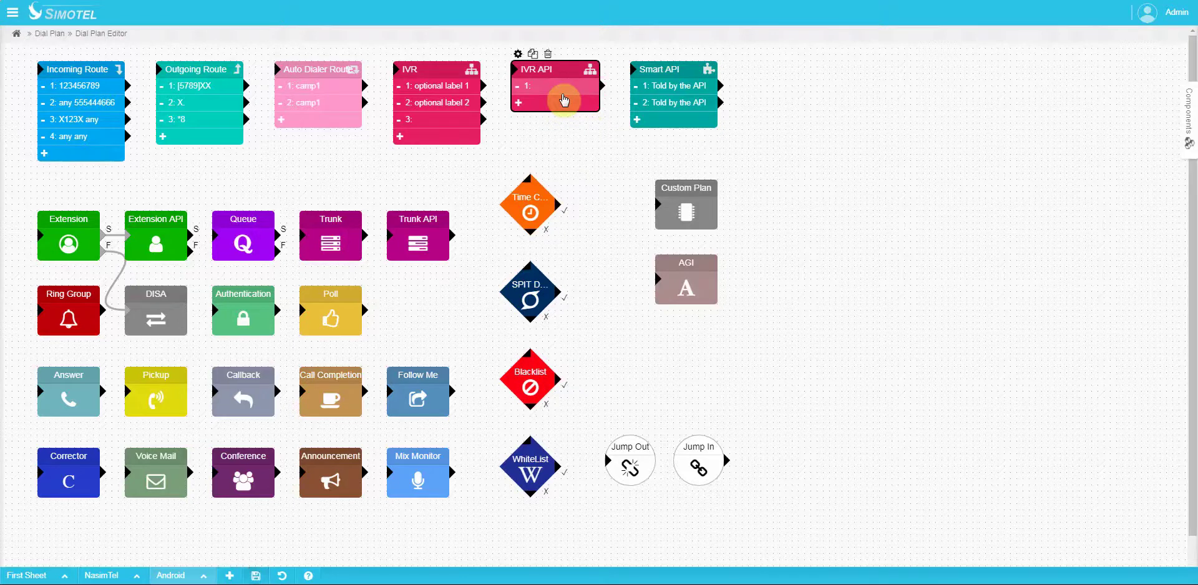
{"action": "left_click", "coordinate": [534, 72]}
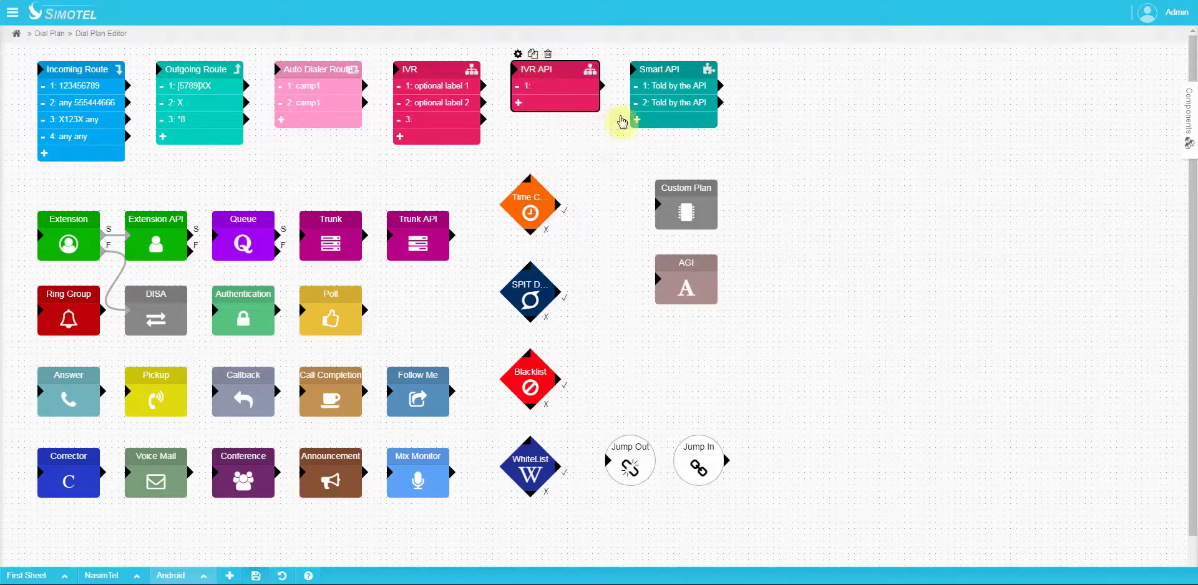
{"action": "left_click", "coordinate": [667, 66]}
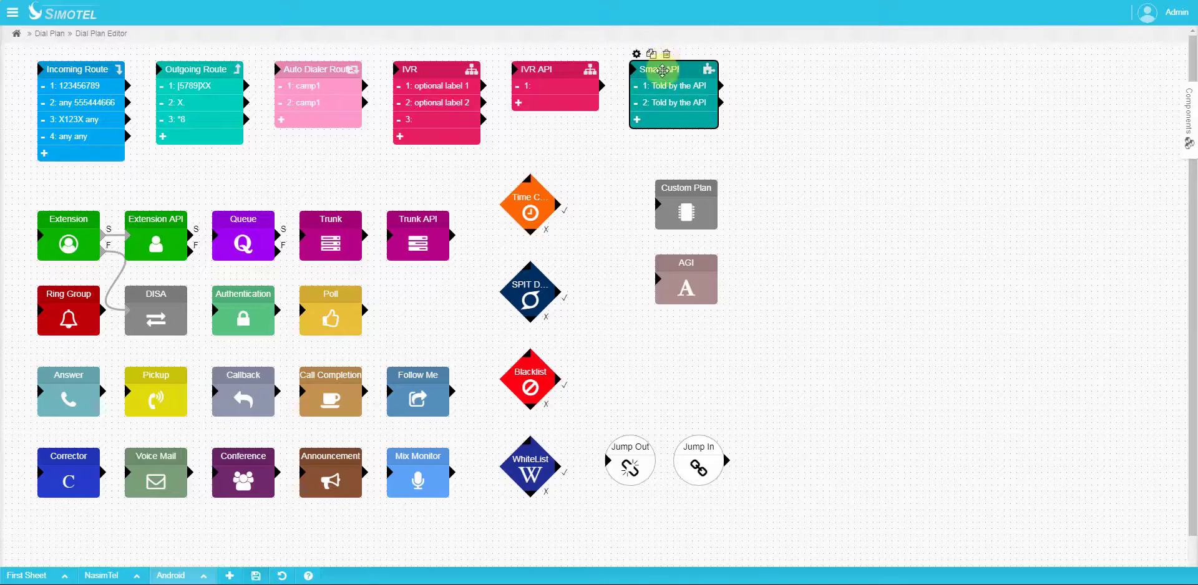
{"action": "left_click", "coordinate": [636, 54]}
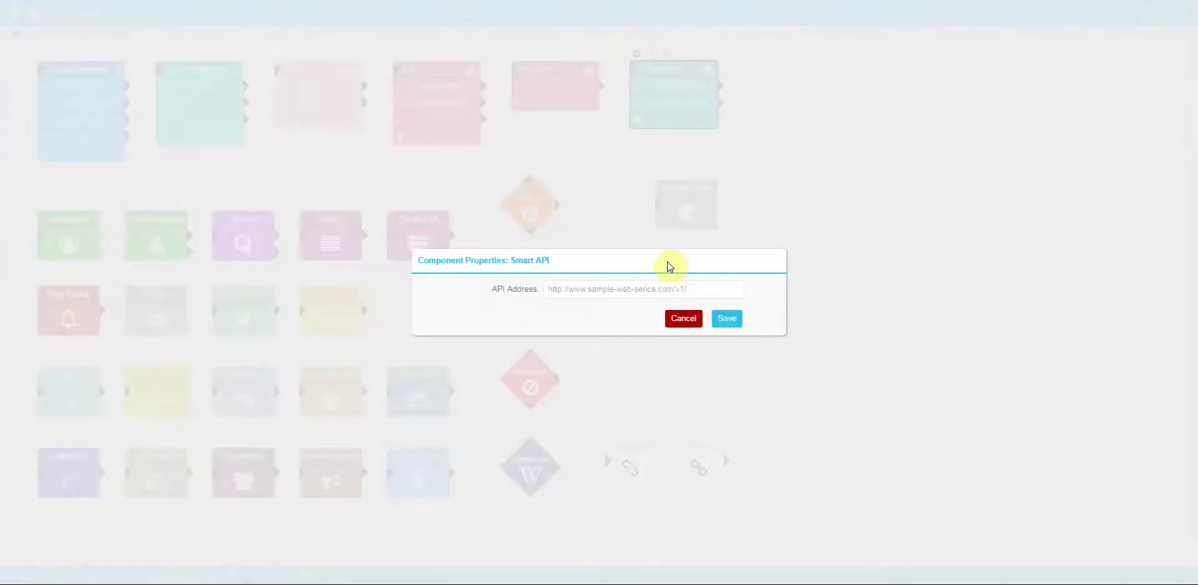
{"action": "left_click", "coordinate": [714, 294]}
{"action": "left_click_drag", "start_coordinate": [714, 294], "coordinate": [481, 299]}
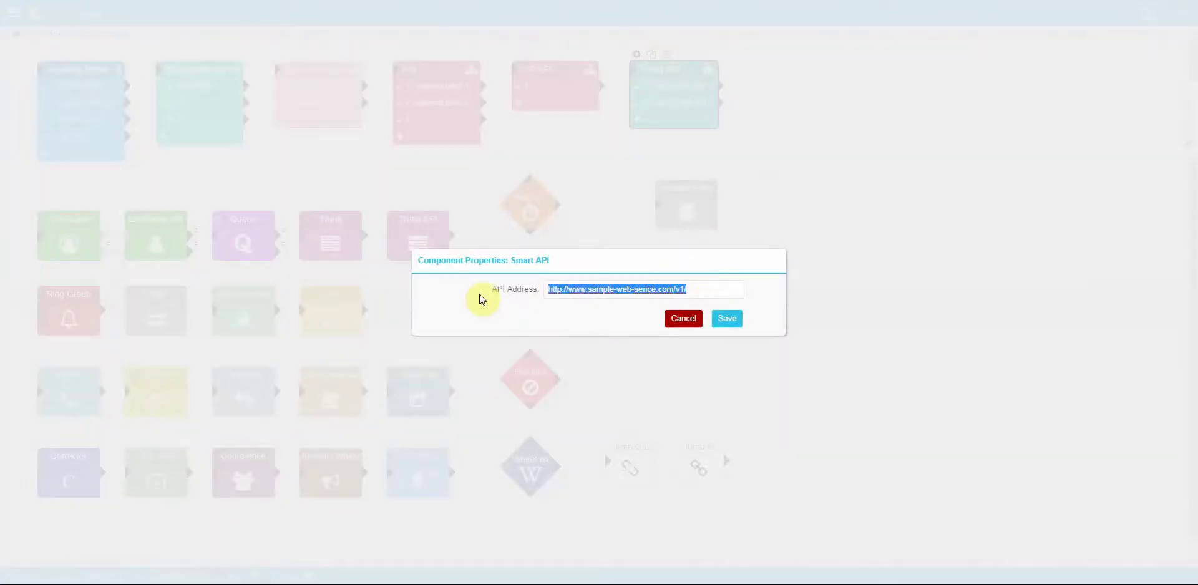
{"action": "left_click", "coordinate": [680, 320]}
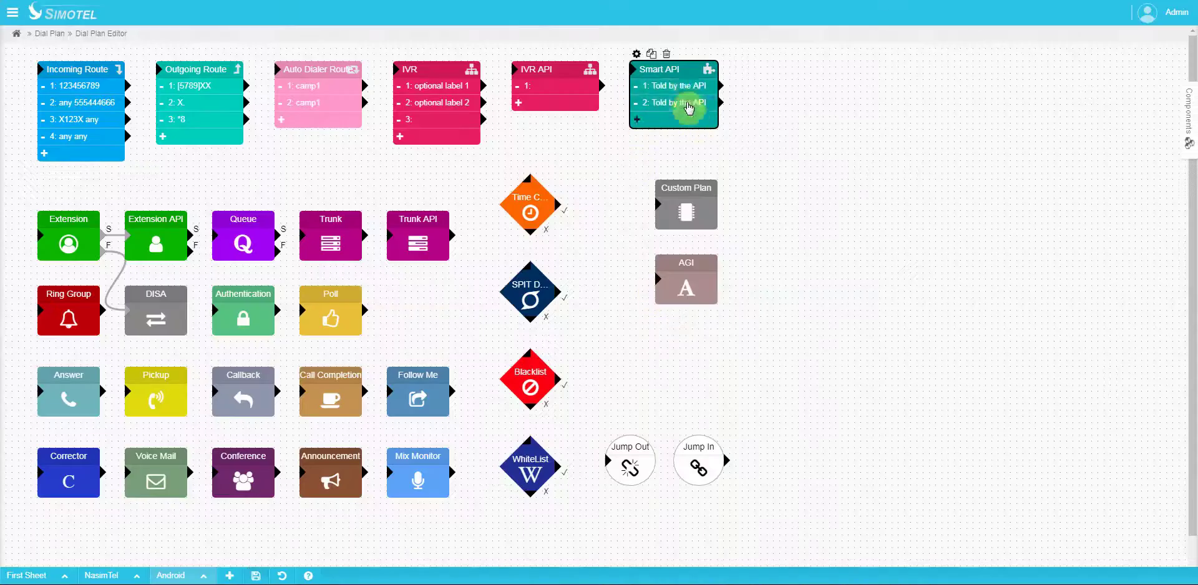
{"action": "mouse_move", "coordinate": [747, 100]}
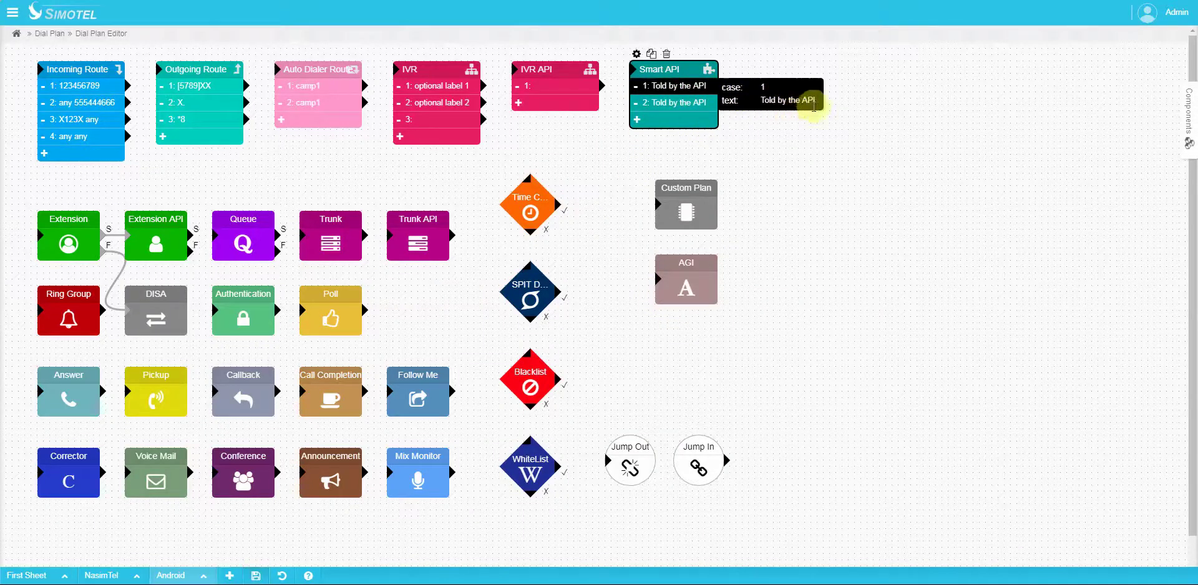
{"action": "left_click", "coordinate": [684, 104]}
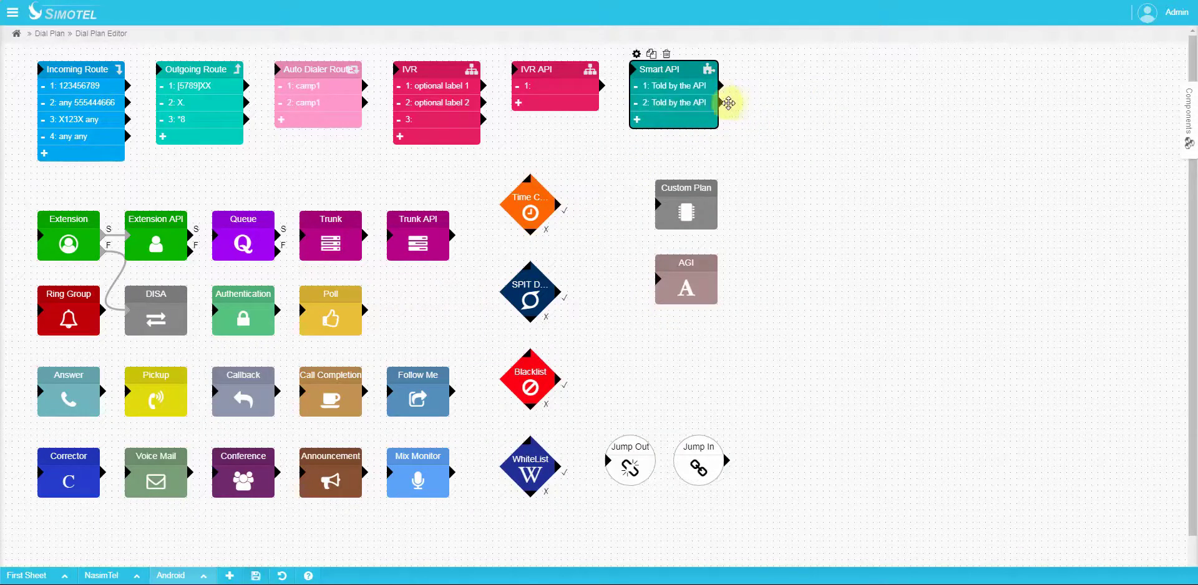
{"action": "mouse_move", "coordinate": [690, 106]}
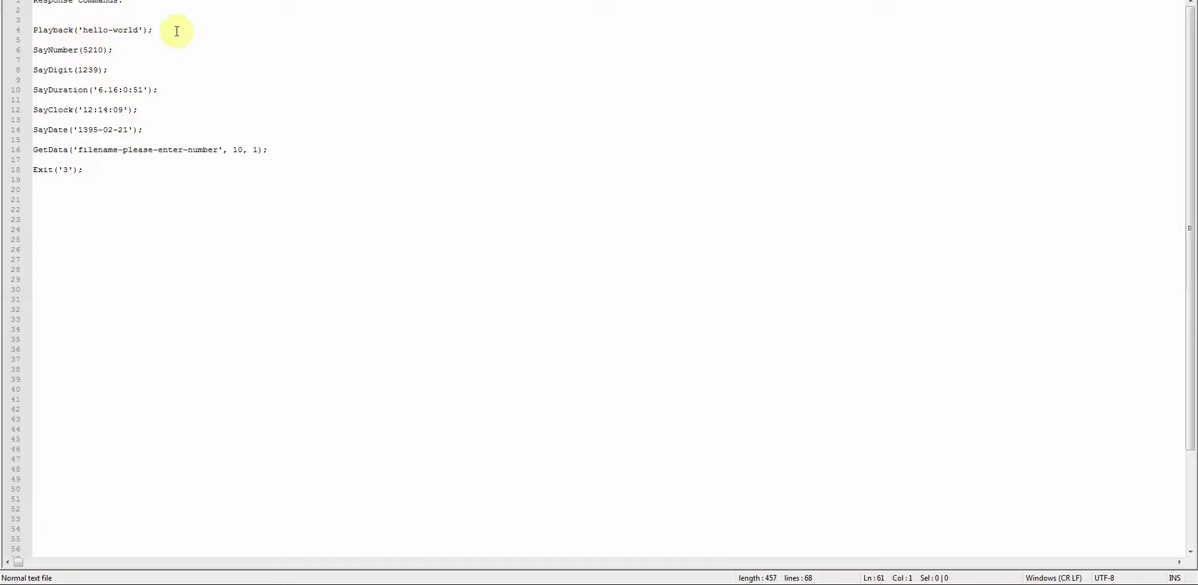
Step: Review the Playback, Say* and GetData commands in the script, then return to Simotel
{"action": "left_click", "coordinate": [174, 29]}
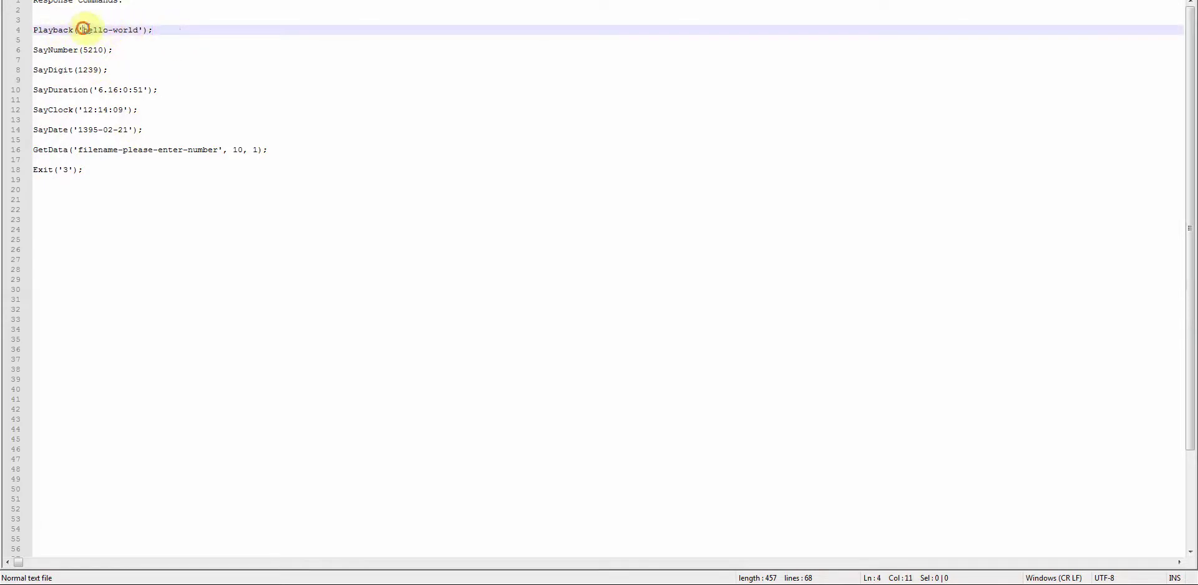
{"action": "left_click_drag", "start_coordinate": [83, 29], "coordinate": [138, 29]}
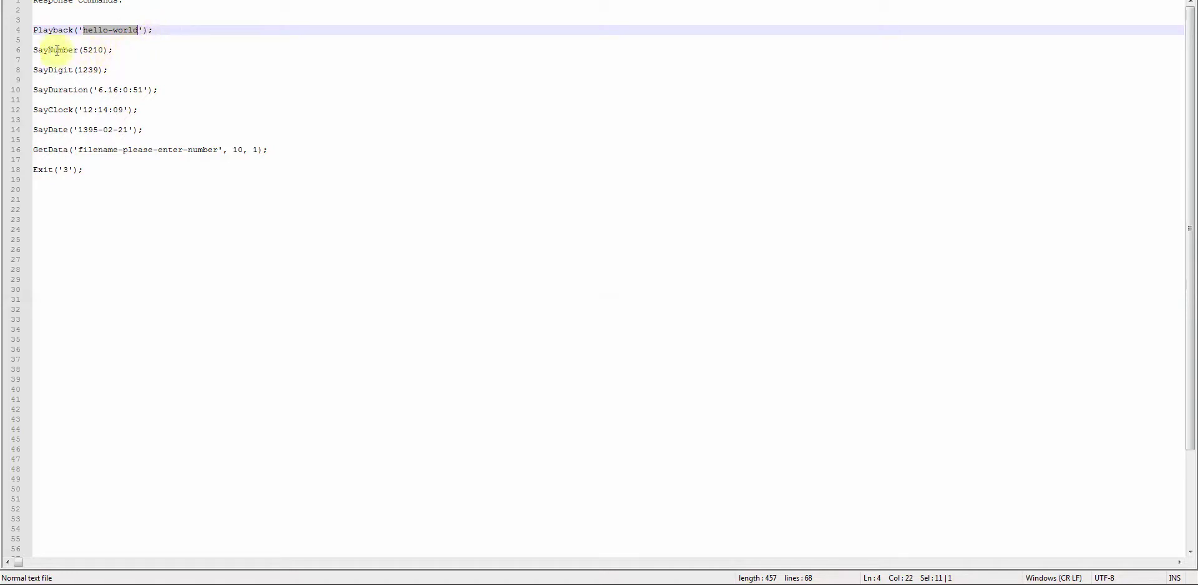
{"action": "left_click", "coordinate": [121, 49]}
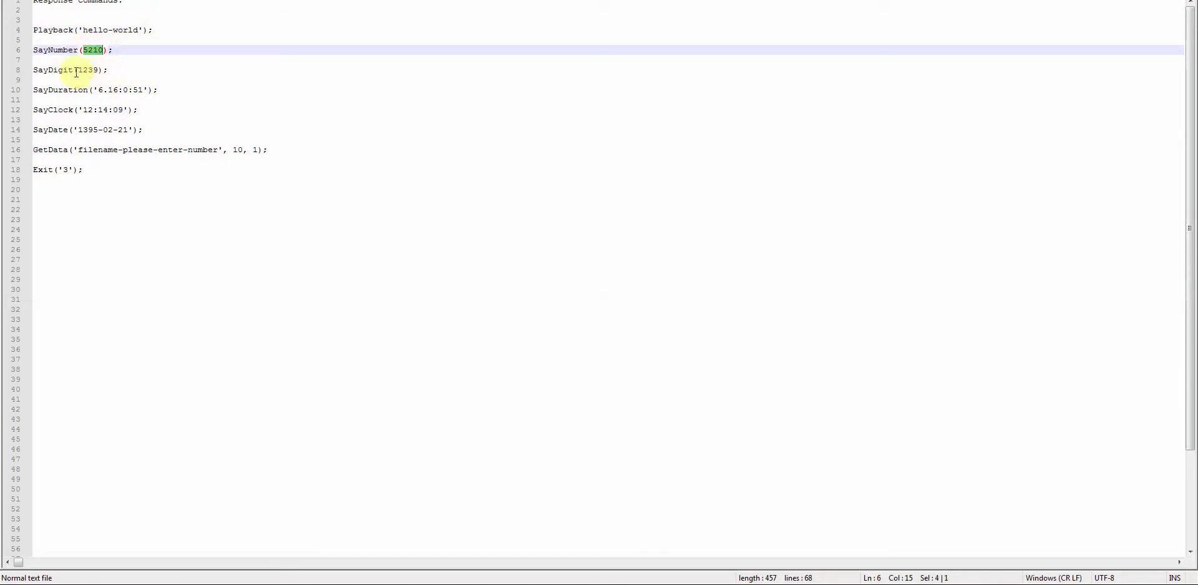
{"action": "left_click", "coordinate": [76, 70]}
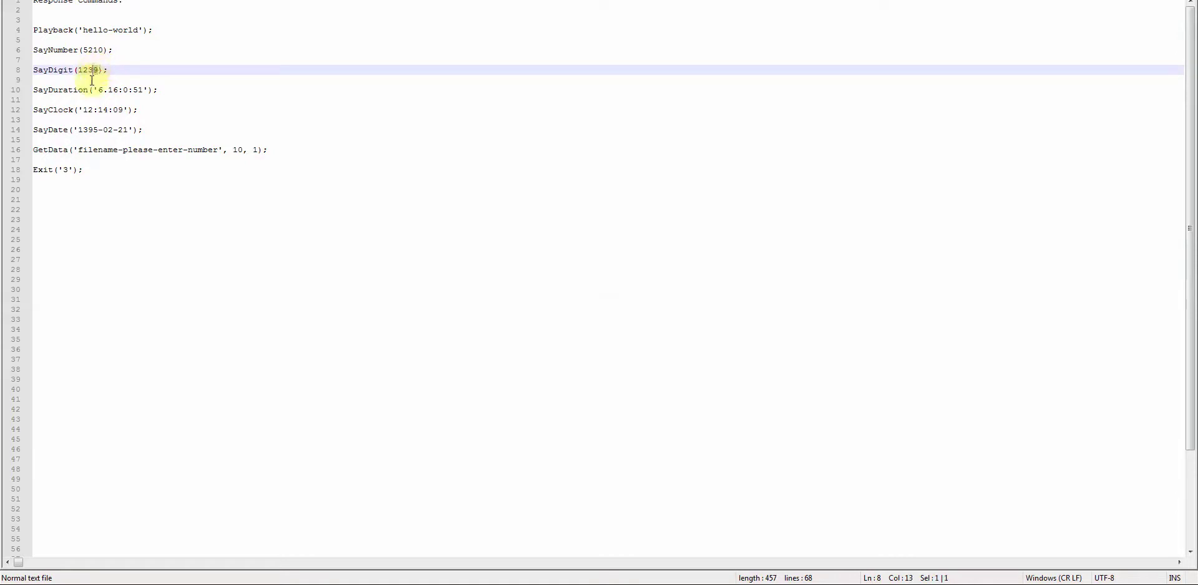
{"action": "left_click", "coordinate": [62, 90]}
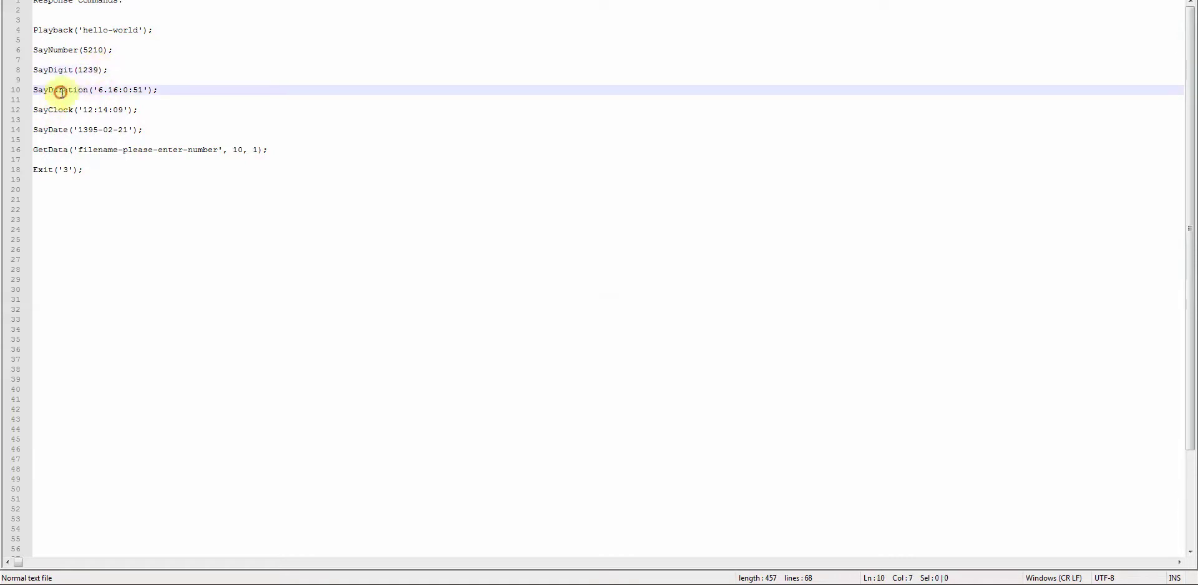
{"action": "left_click", "coordinate": [153, 111]}
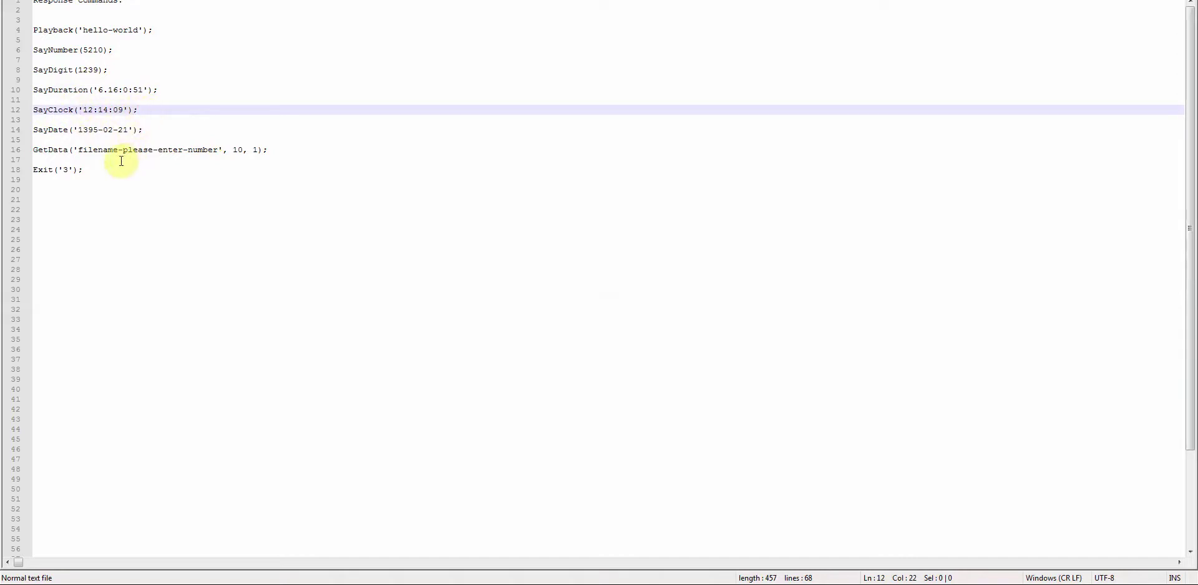
{"action": "left_click", "coordinate": [151, 131]}
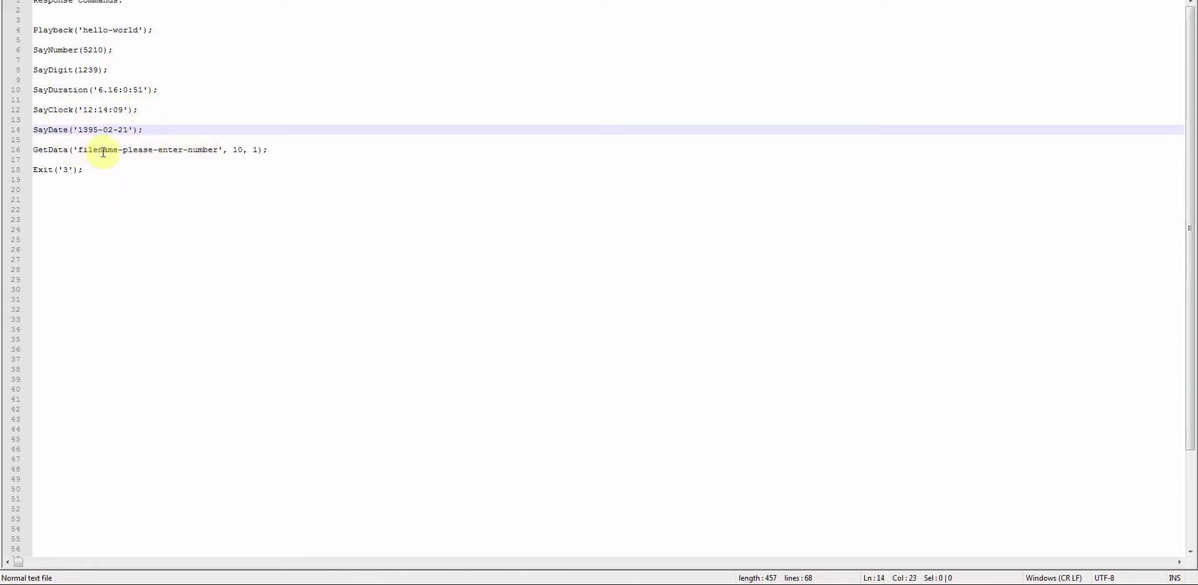
{"action": "left_click", "coordinate": [278, 149]}
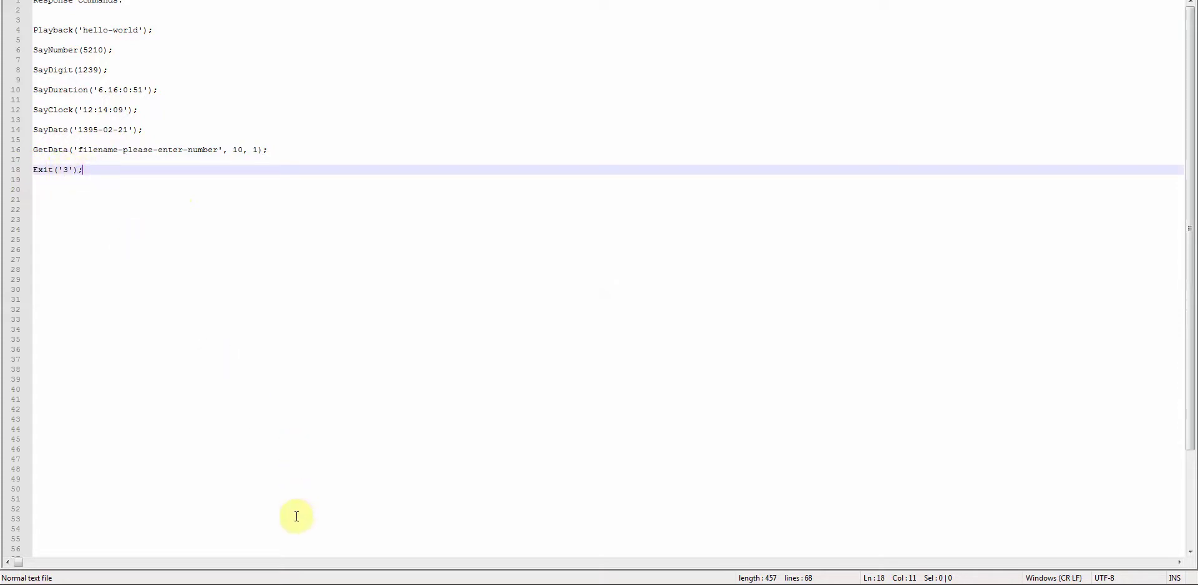
{"action": "key", "text": "alt+Tab"}
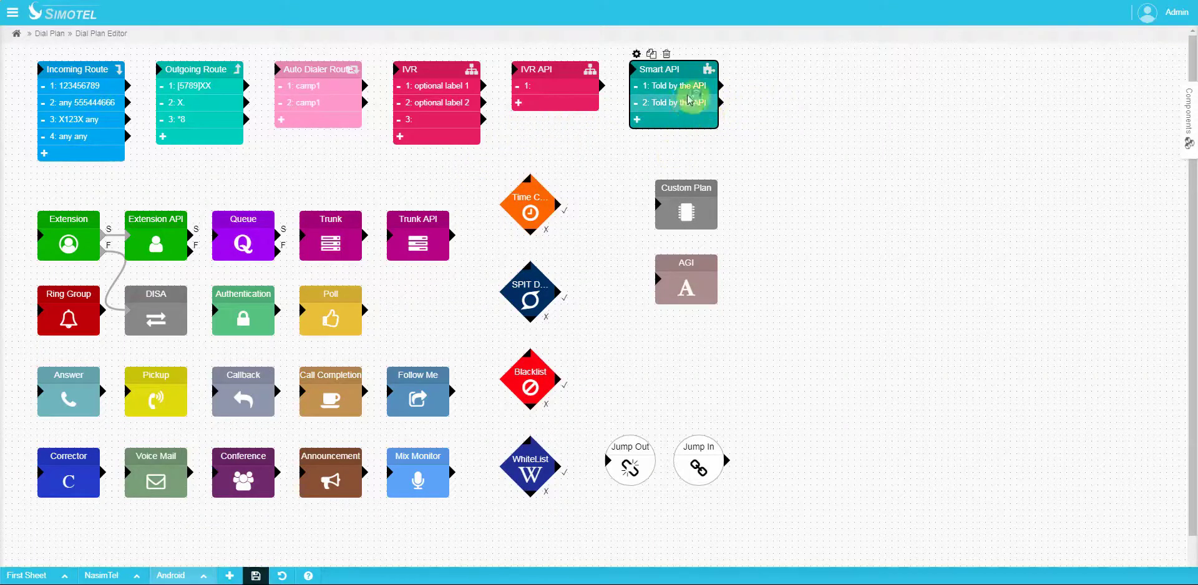
{"action": "mouse_move", "coordinate": [741, 105]}
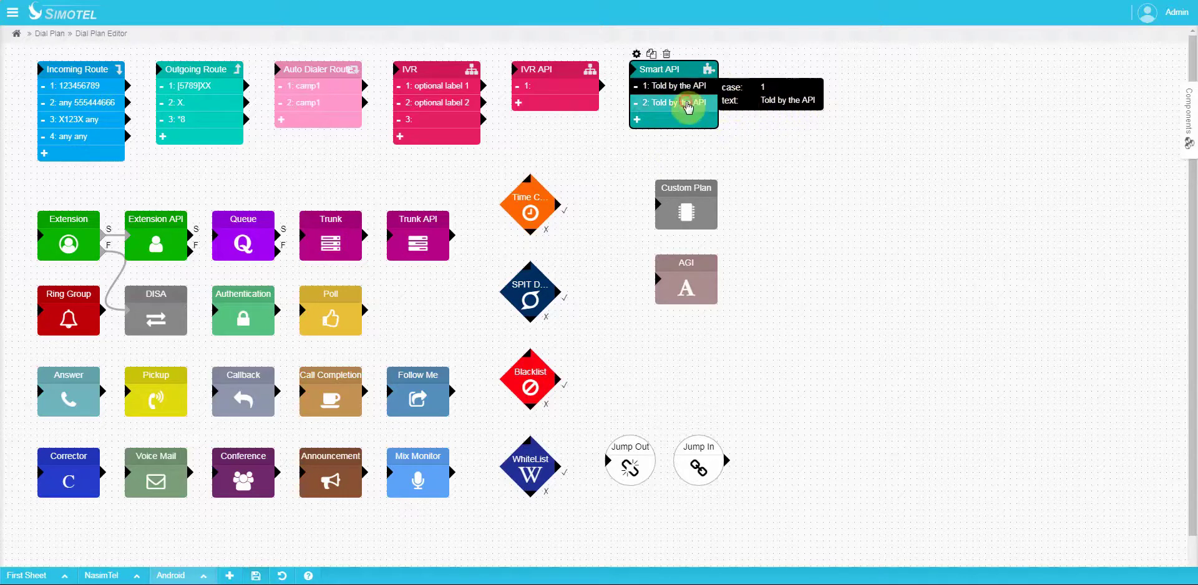
{"action": "mouse_move", "coordinate": [701, 104]}
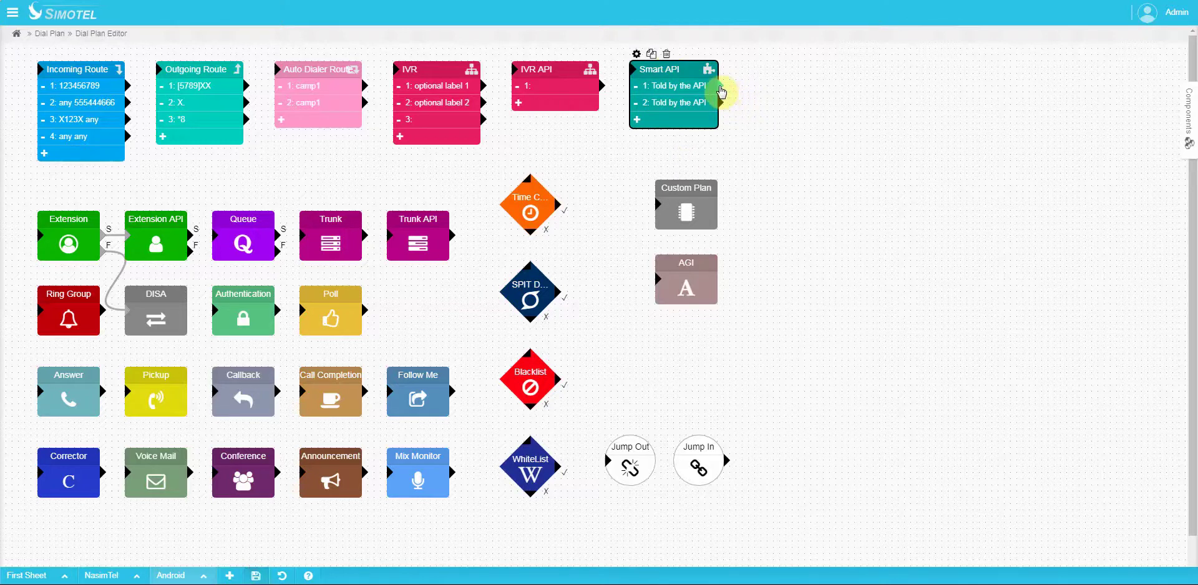
{"action": "left_click_drag", "start_coordinate": [722, 92], "coordinate": [657, 204]}
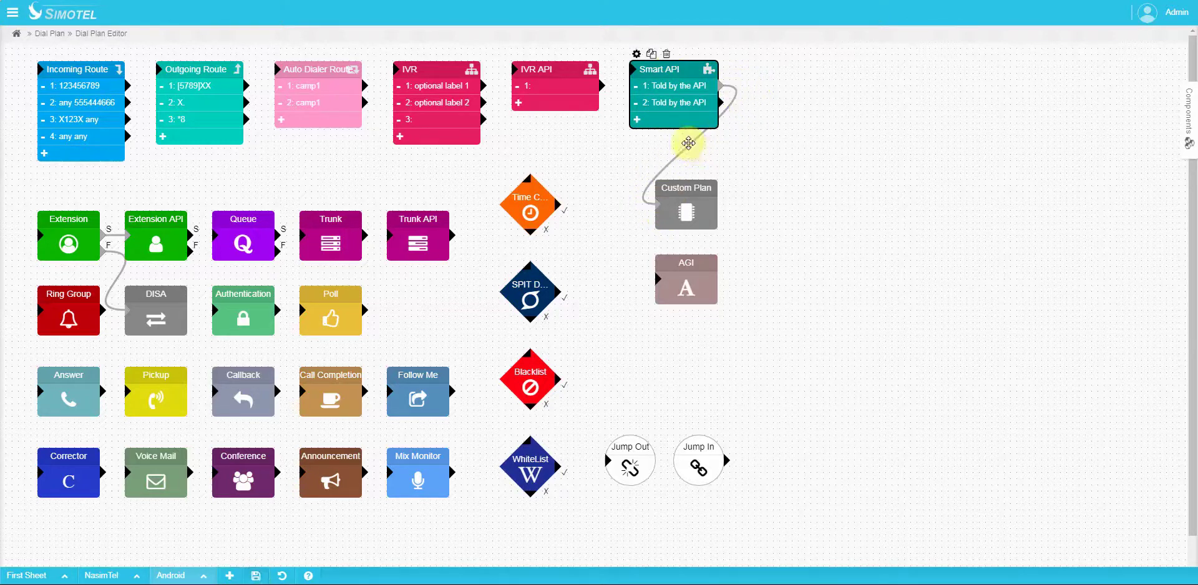
{"action": "left_click", "coordinate": [689, 144]}
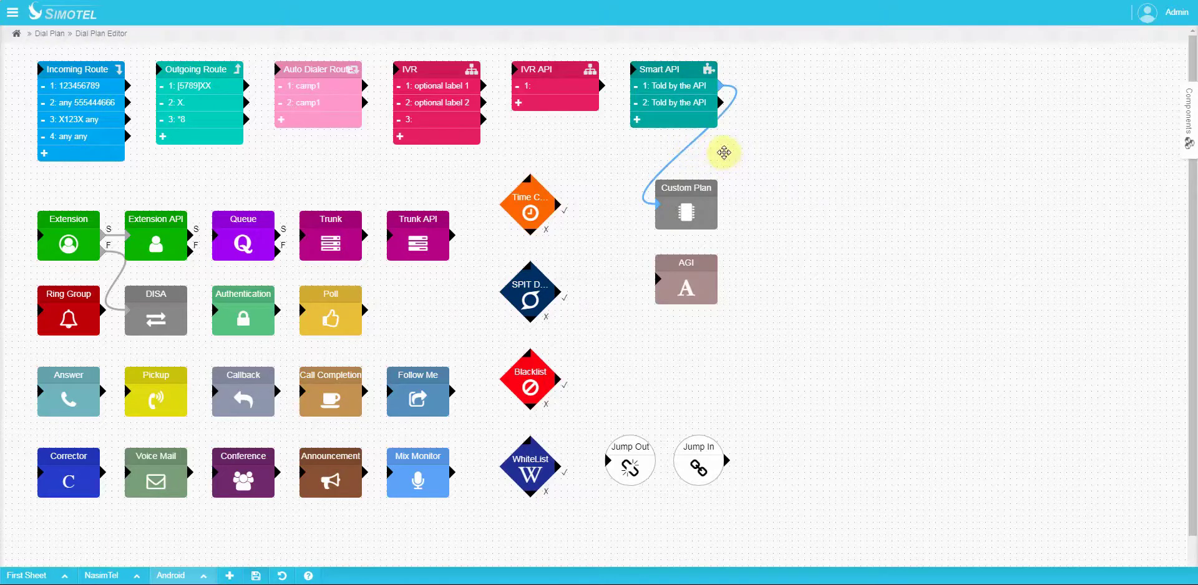
{"action": "key", "text": "Delete"}
{"action": "left_click", "coordinate": [728, 322]}
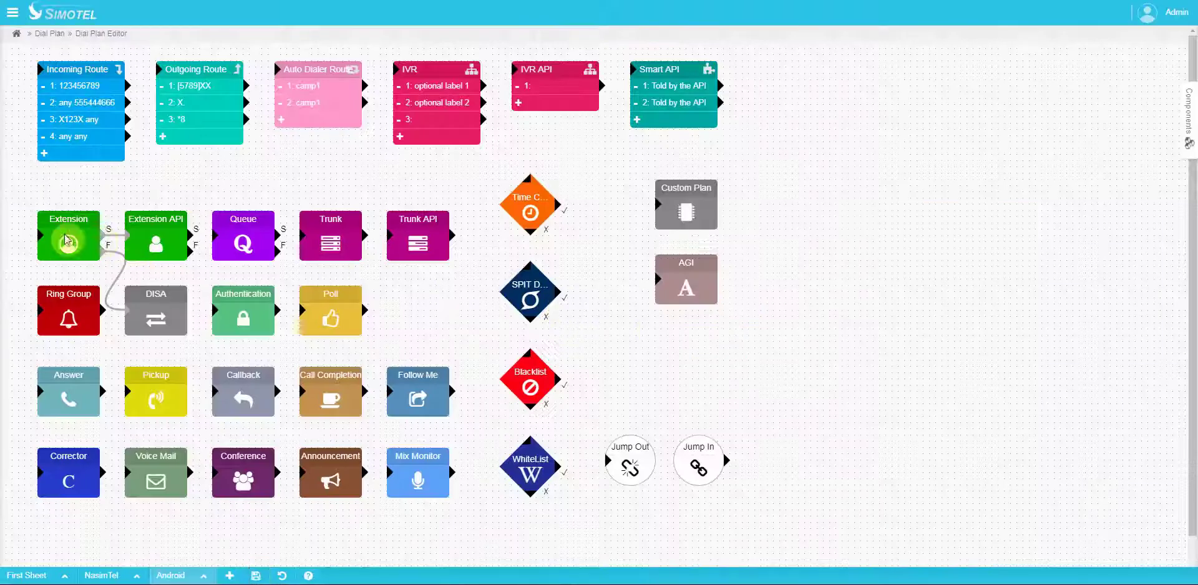
{"action": "left_click", "coordinate": [63, 242]}
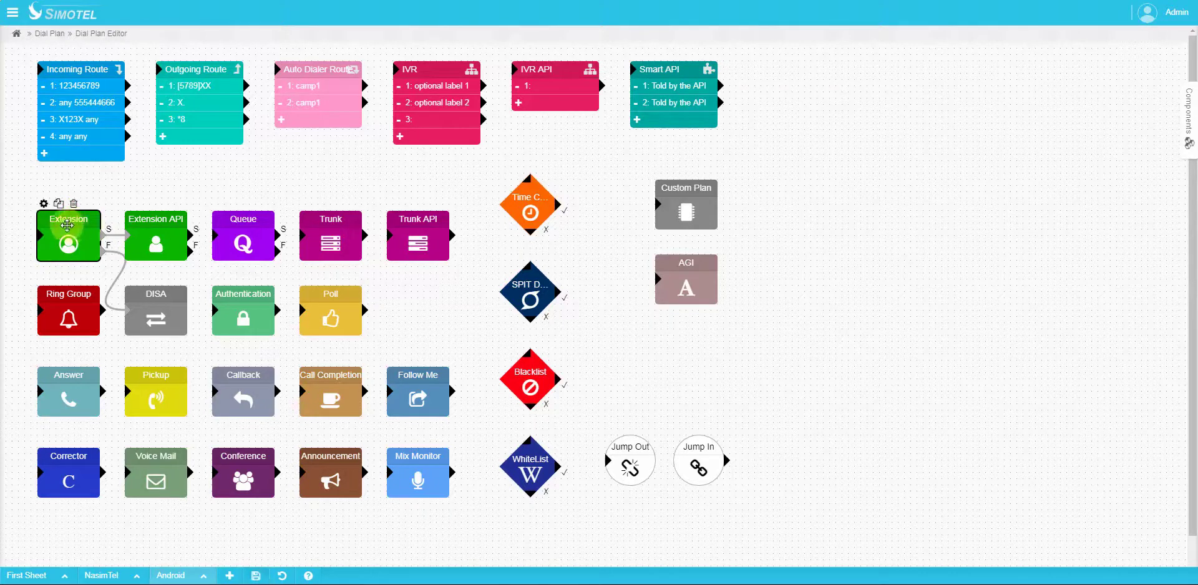
{"action": "left_click", "coordinate": [43, 203]}
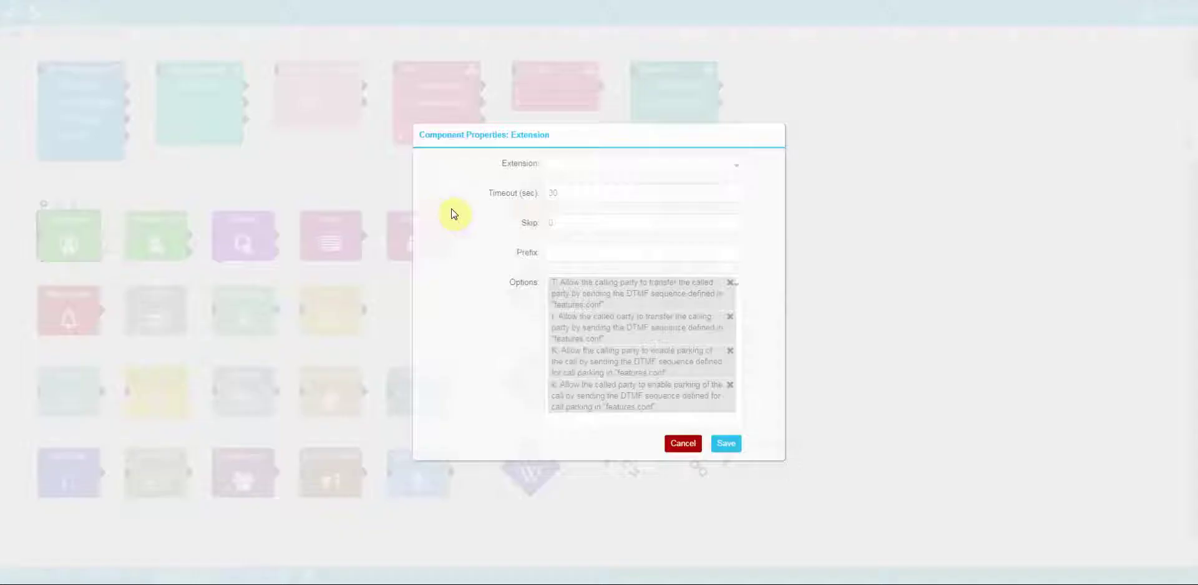
{"action": "left_click", "coordinate": [576, 172]}
{"action": "left_click", "coordinate": [578, 196]}
{"action": "left_click", "coordinate": [626, 197]}
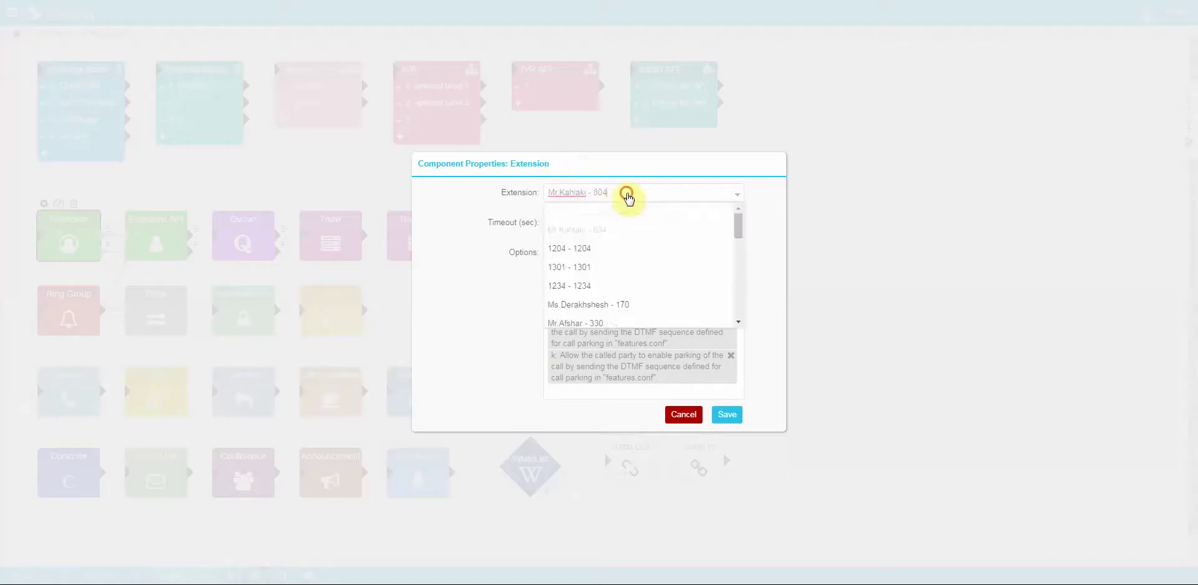
{"action": "left_click", "coordinate": [611, 215]}
{"action": "left_click", "coordinate": [568, 222]}
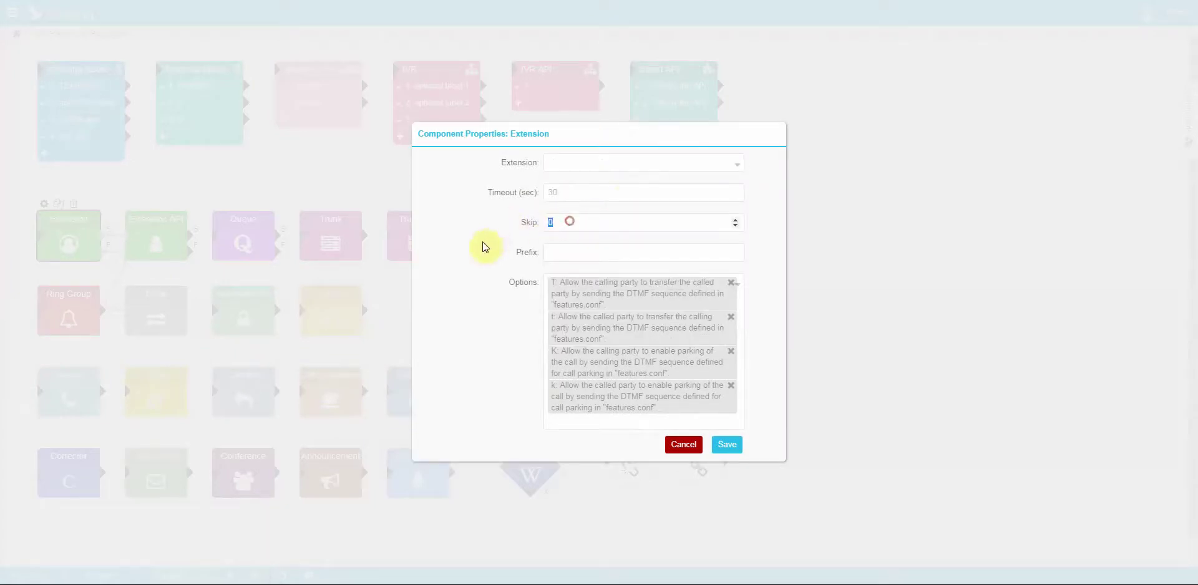
{"action": "left_click", "coordinate": [572, 221]}
{"action": "type", "text": "5"}
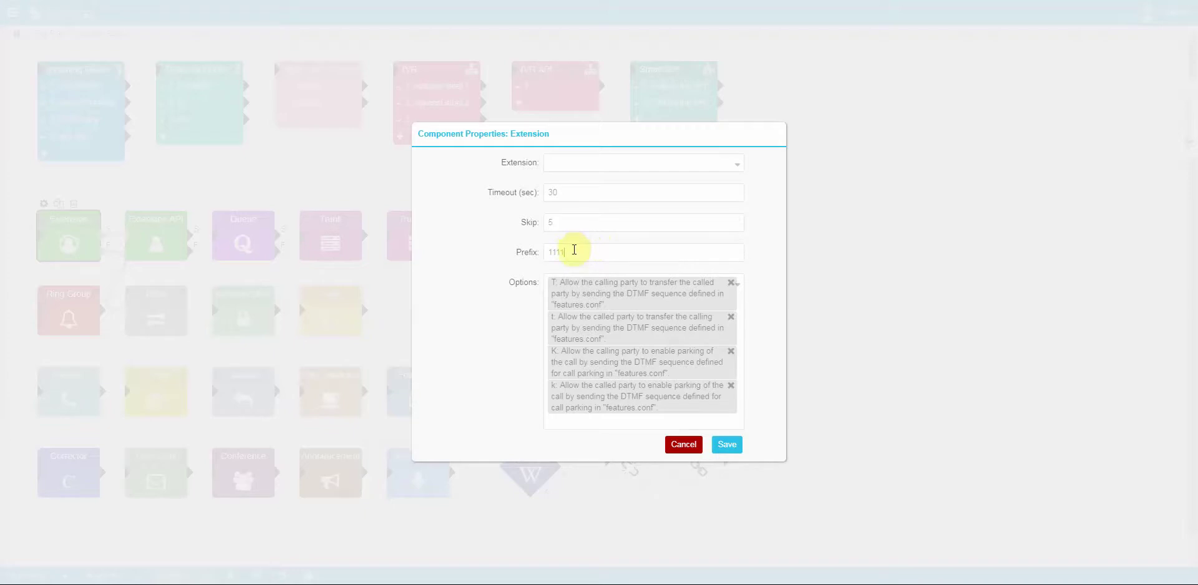
{"action": "left_click", "coordinate": [574, 250]}
{"action": "type", "text": "11112"}
{"action": "left_click", "coordinate": [628, 423]}
{"action": "scroll", "coordinate": [635, 514], "scroll_direction": "down", "scroll_amount": 5}
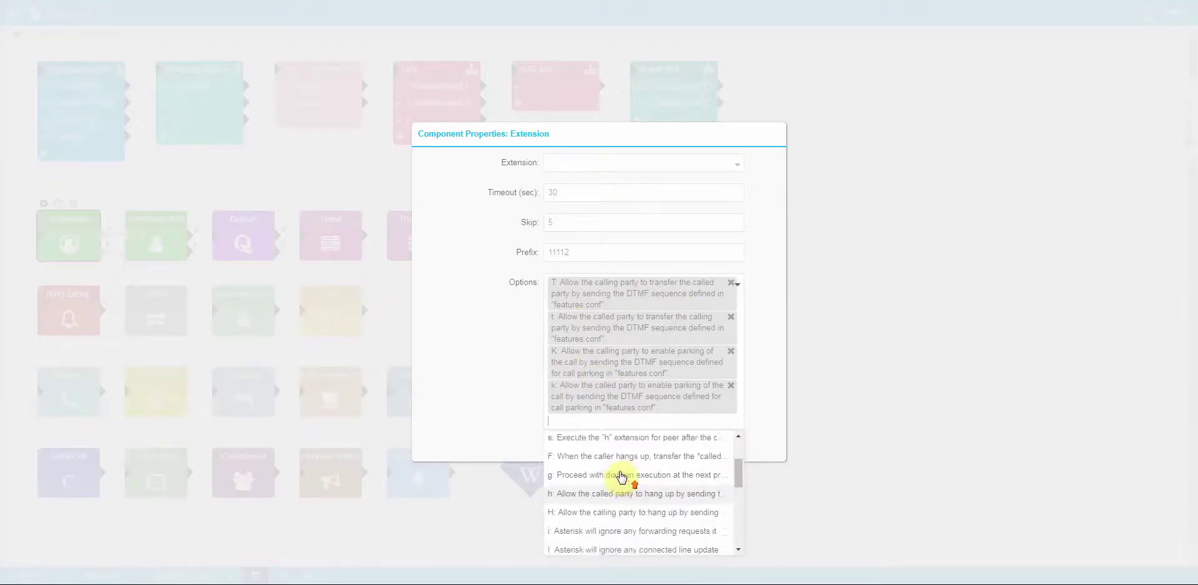
{"action": "left_click", "coordinate": [524, 403]}
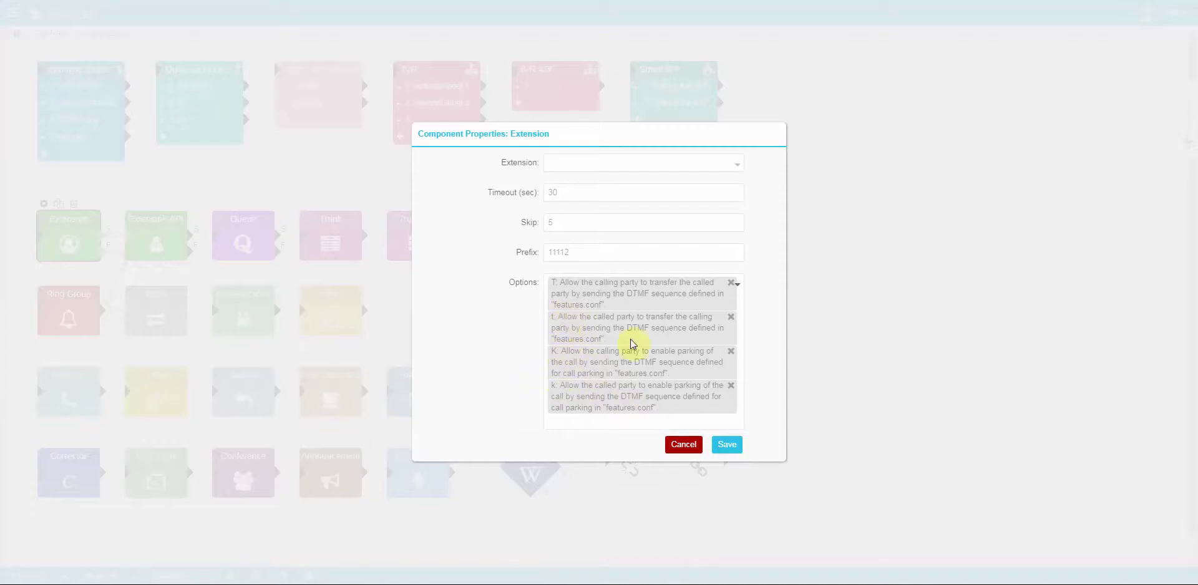
{"action": "left_click", "coordinate": [684, 445]}
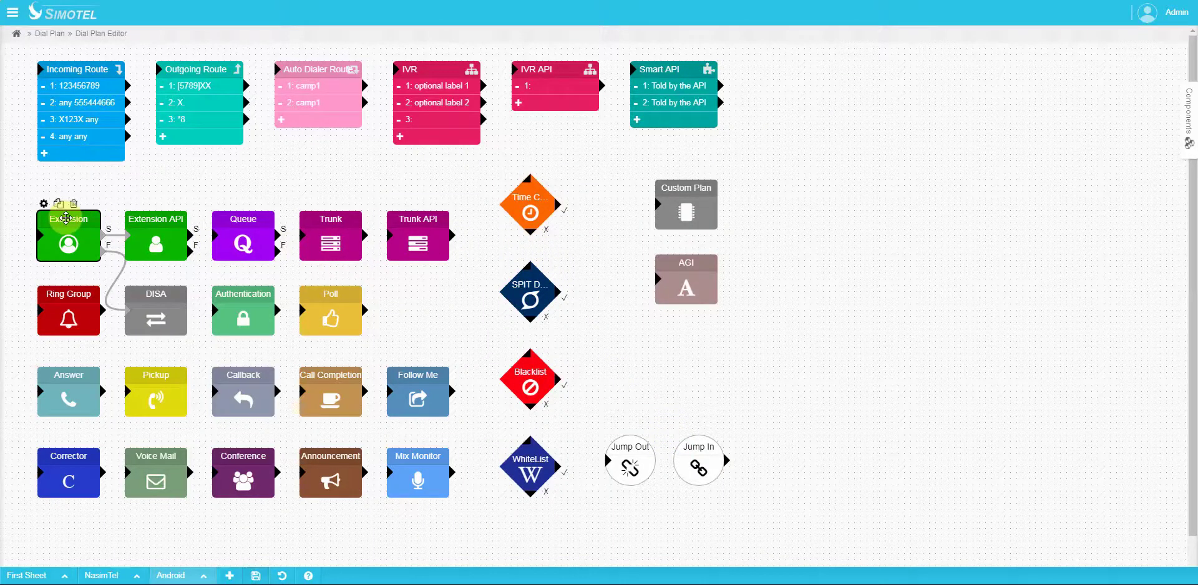
{"action": "left_click", "coordinate": [118, 235]}
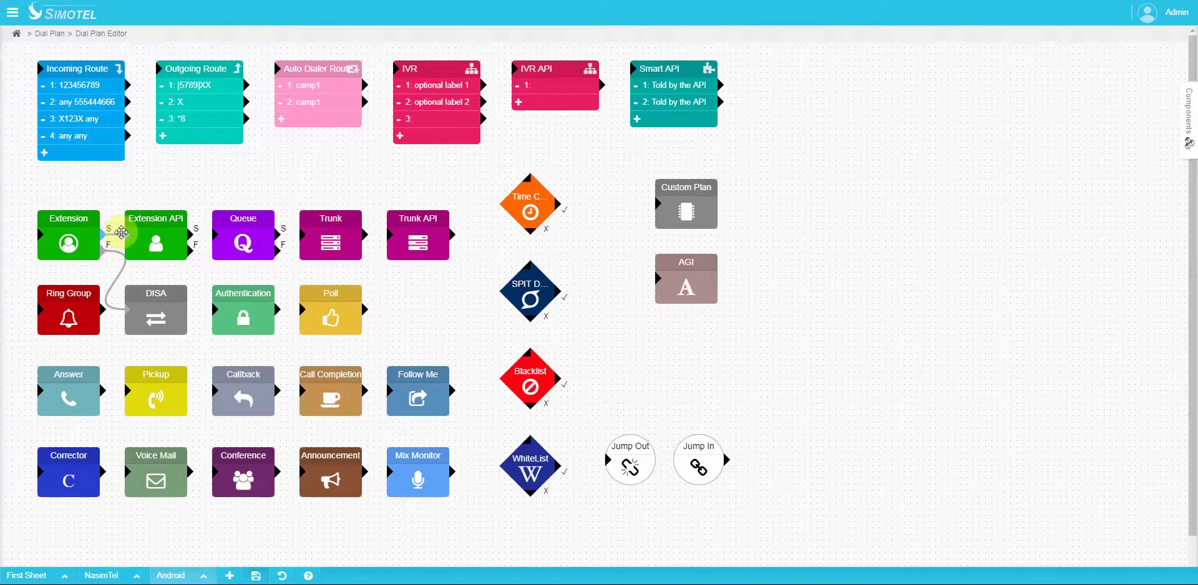
{"action": "left_click", "coordinate": [117, 255]}
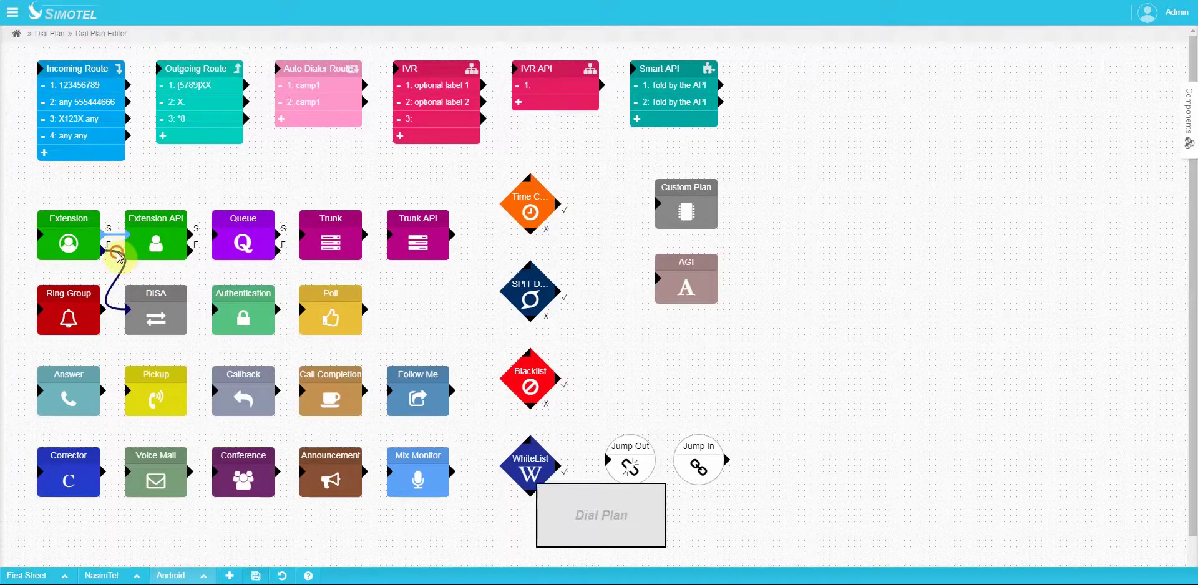
{"action": "left_click", "coordinate": [158, 219]}
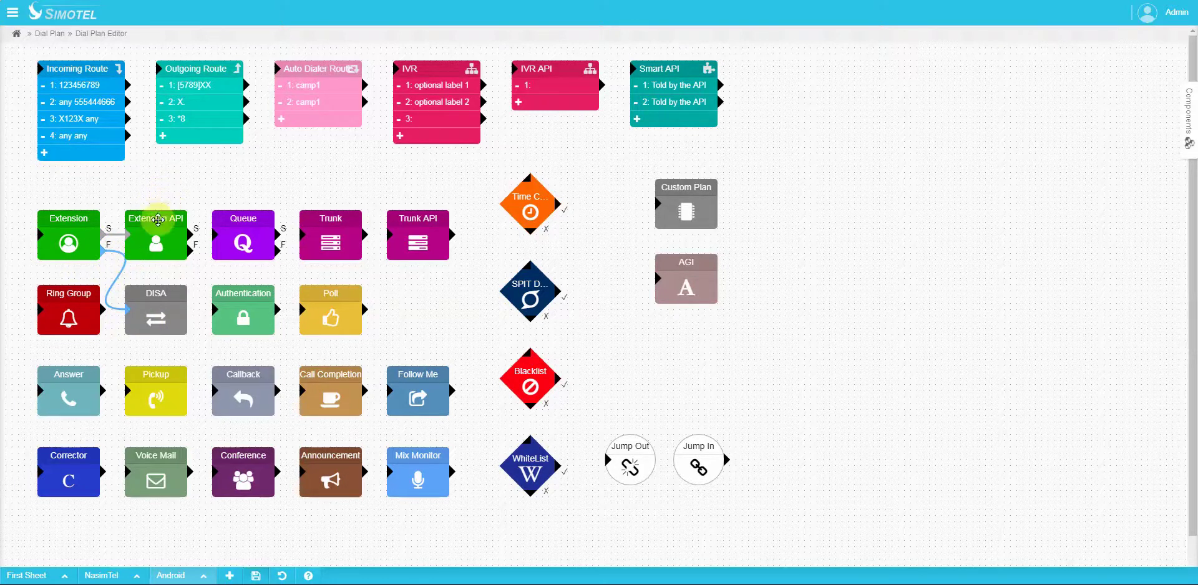
{"action": "left_click", "coordinate": [133, 212]}
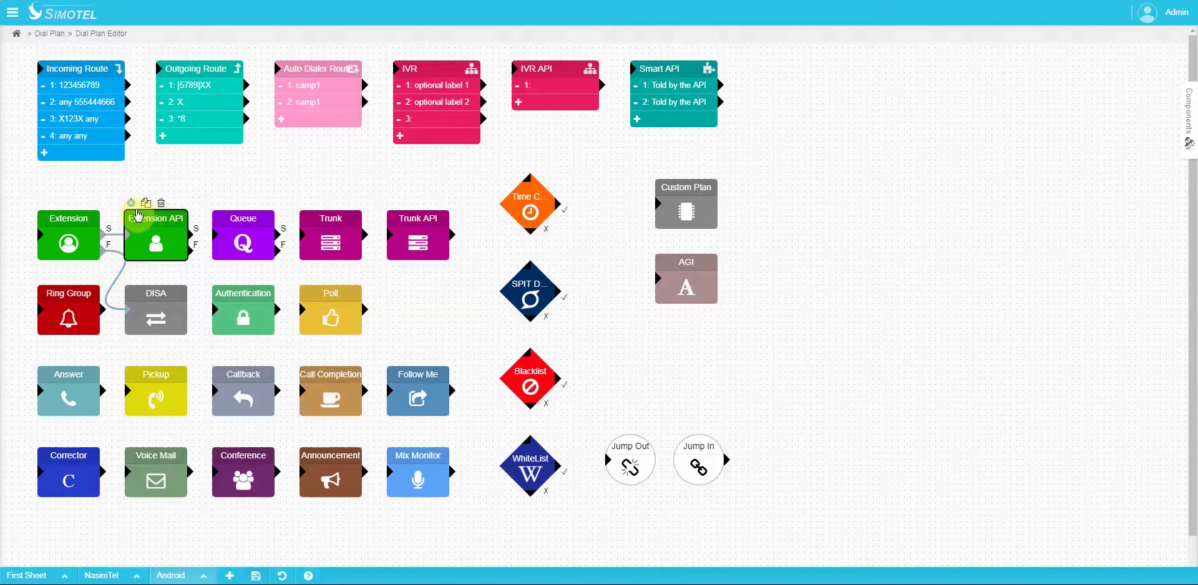
{"action": "left_click", "coordinate": [133, 205]}
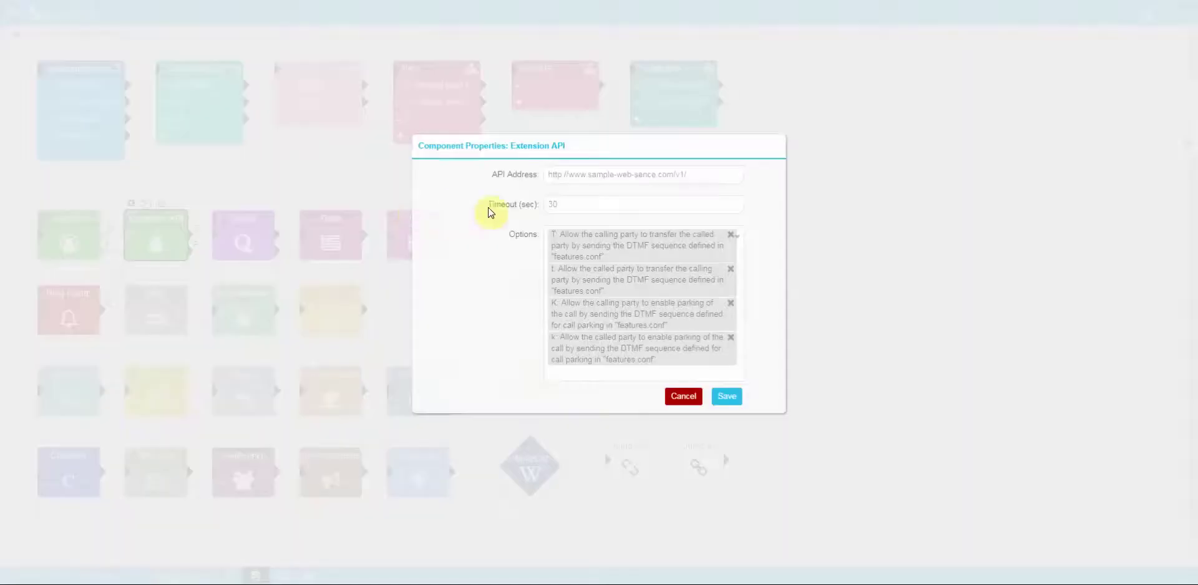
{"action": "left_click_drag", "start_coordinate": [691, 191], "coordinate": [531, 193]}
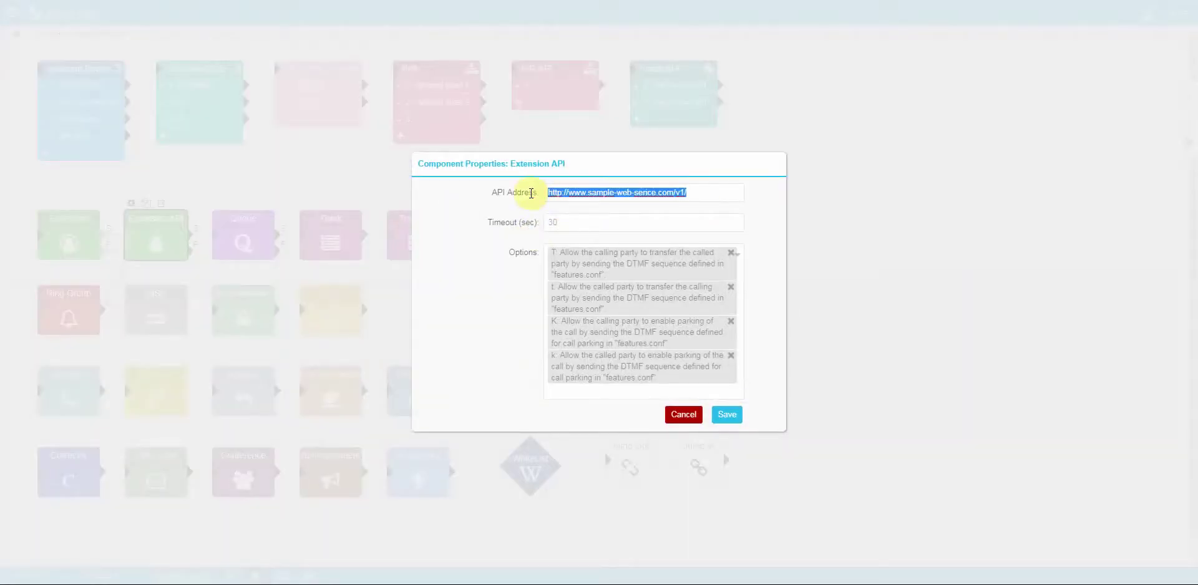
{"action": "left_click", "coordinate": [684, 415]}
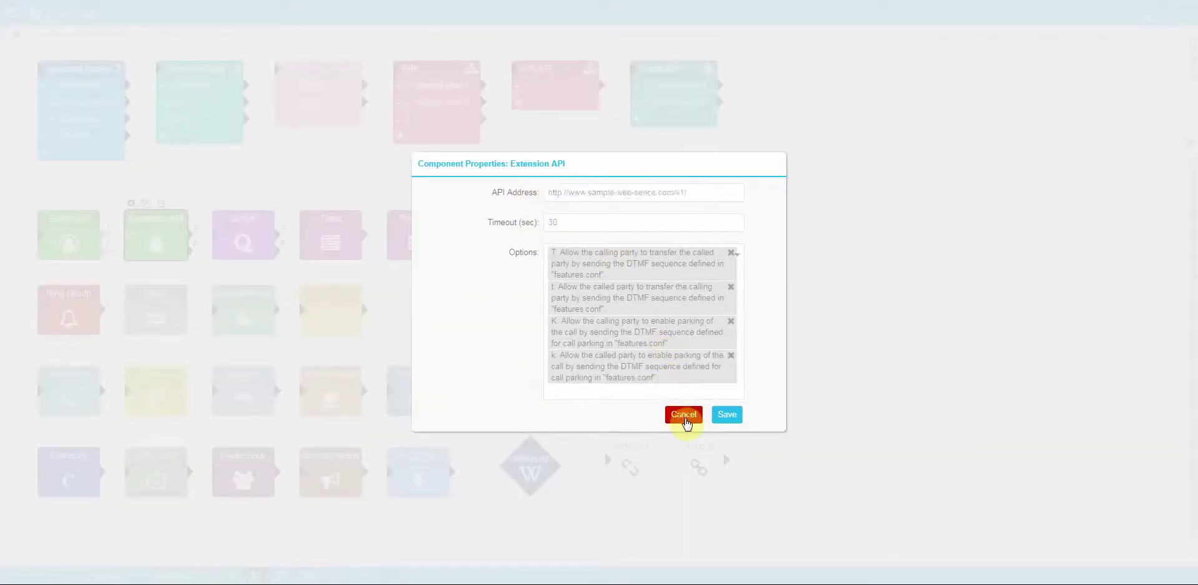
{"action": "left_click", "coordinate": [232, 236]}
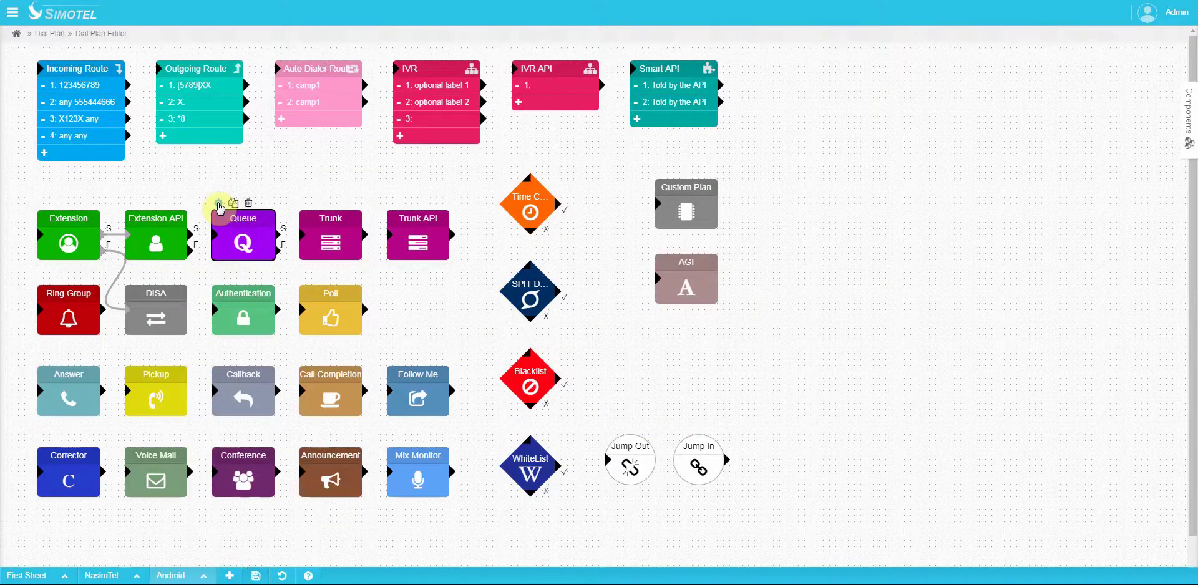
Step: In the Queue properties, set queue Public - 900 with Agent Introduction Yes
{"action": "left_click", "coordinate": [219, 204]}
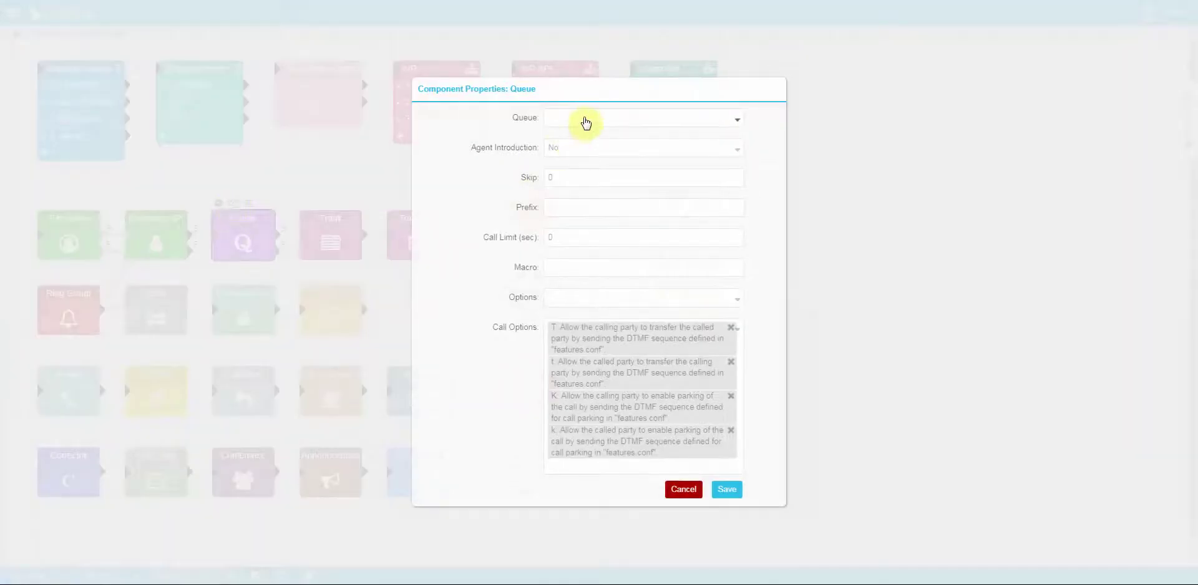
{"action": "left_click", "coordinate": [570, 120]}
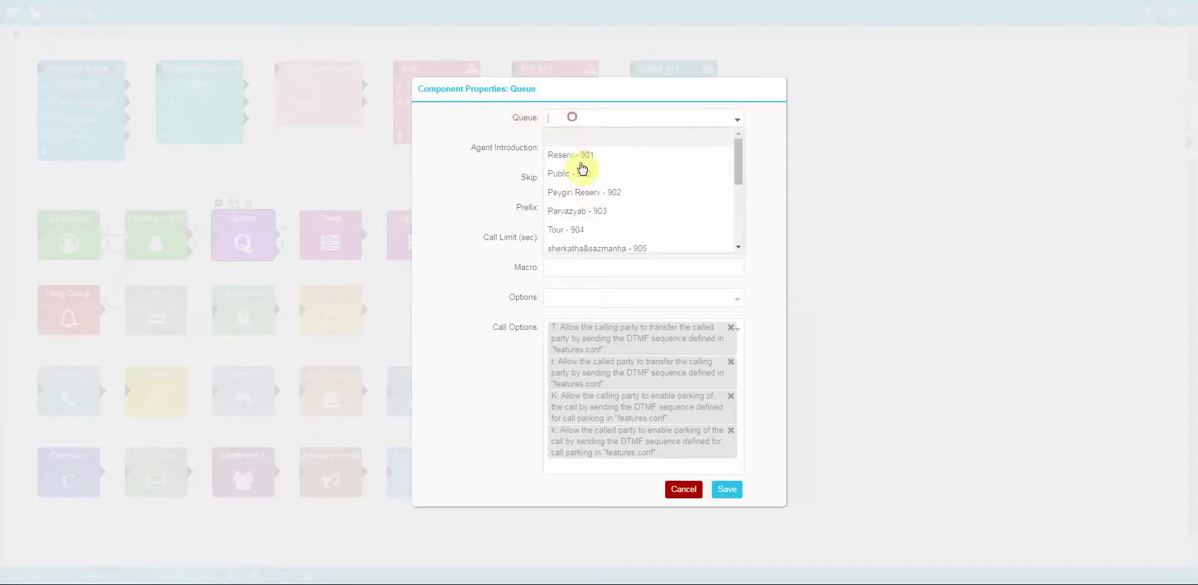
{"action": "left_click", "coordinate": [580, 170]}
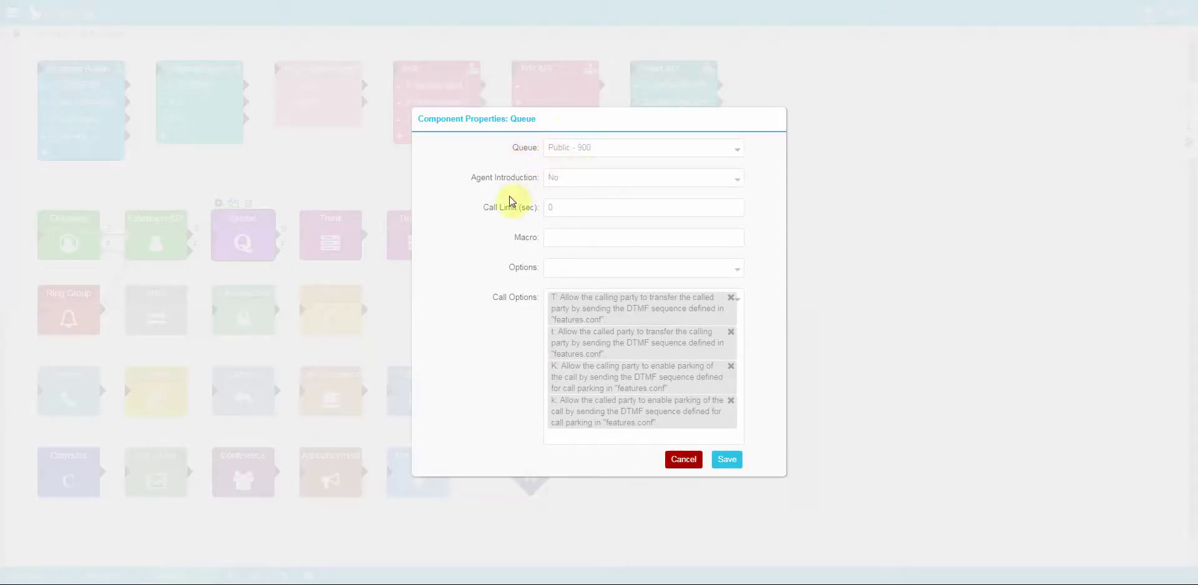
{"action": "left_click", "coordinate": [577, 176]}
{"action": "left_click", "coordinate": [577, 213]}
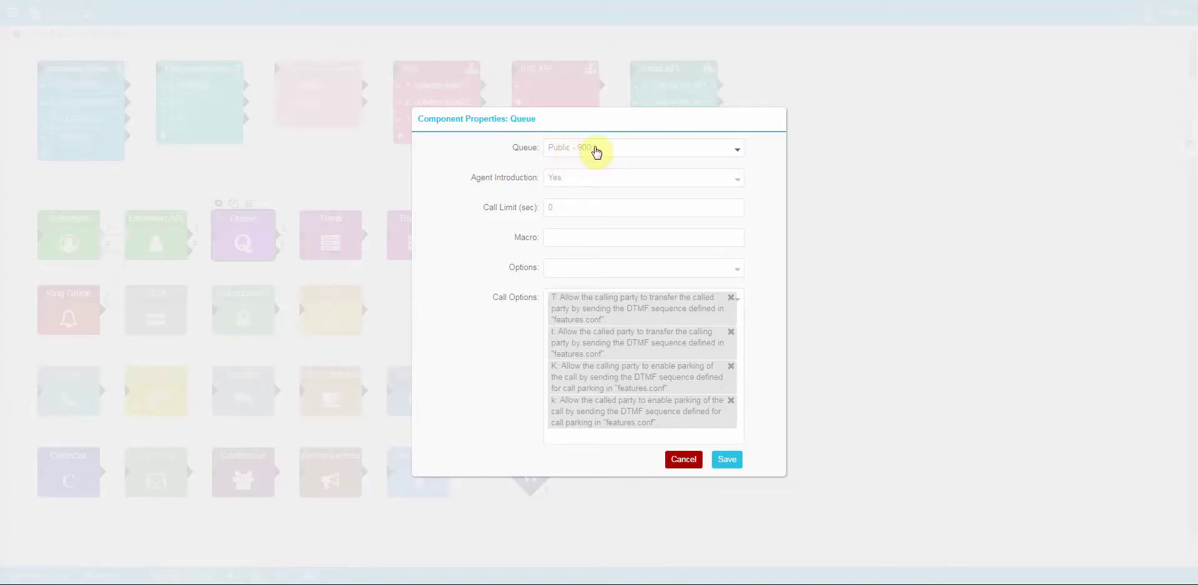
Step: Clear the queue, add the C and d queue options, then cancel without saving
{"action": "left_click", "coordinate": [596, 149]}
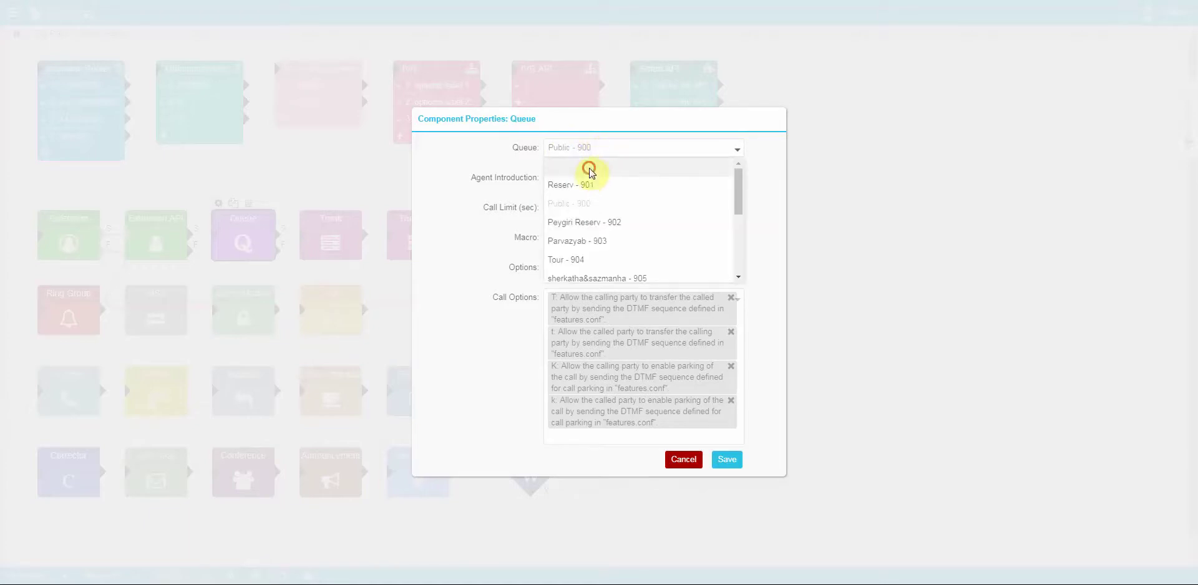
{"action": "left_click", "coordinate": [590, 168]}
{"action": "double_click", "coordinate": [561, 177]}
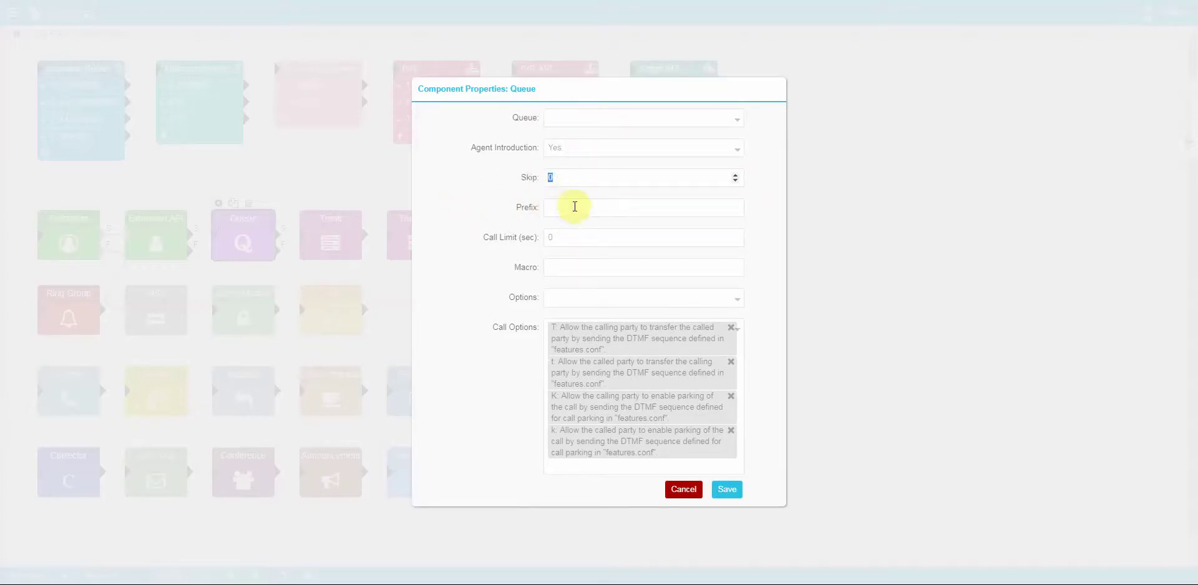
{"action": "double_click", "coordinate": [561, 175]}
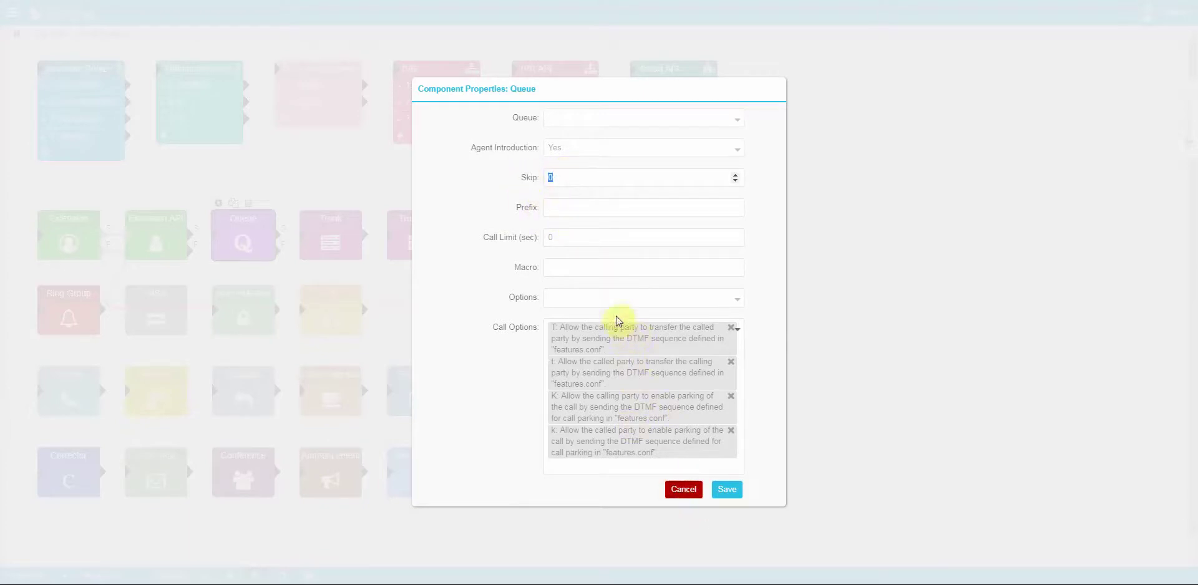
{"action": "left_click", "coordinate": [608, 299]}
{"action": "left_click", "coordinate": [624, 340]}
{"action": "left_click", "coordinate": [620, 368]}
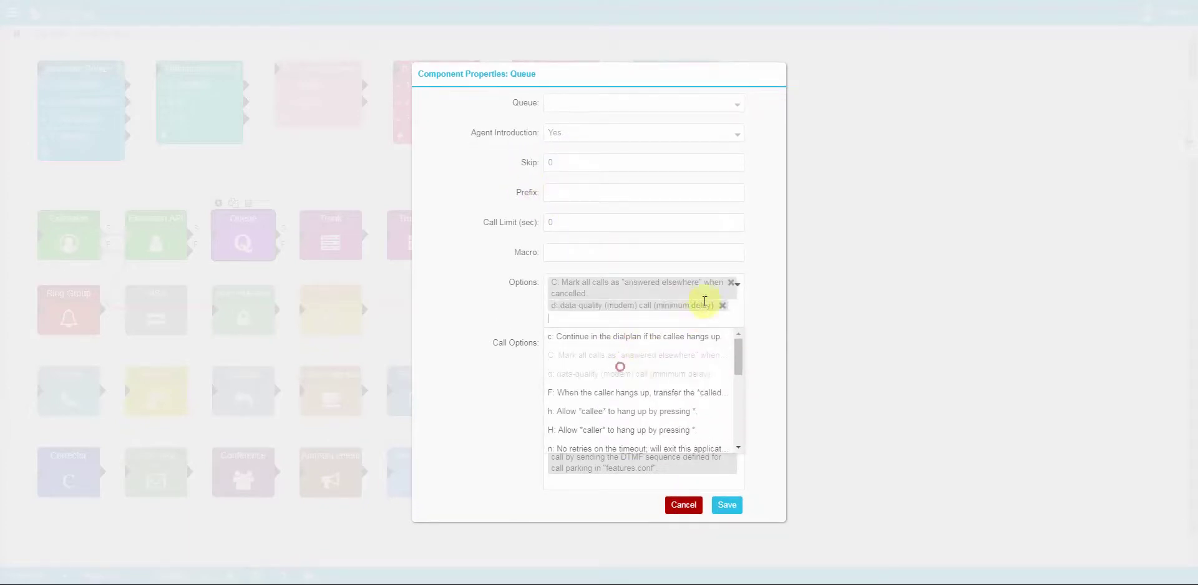
{"action": "left_click", "coordinate": [753, 302]}
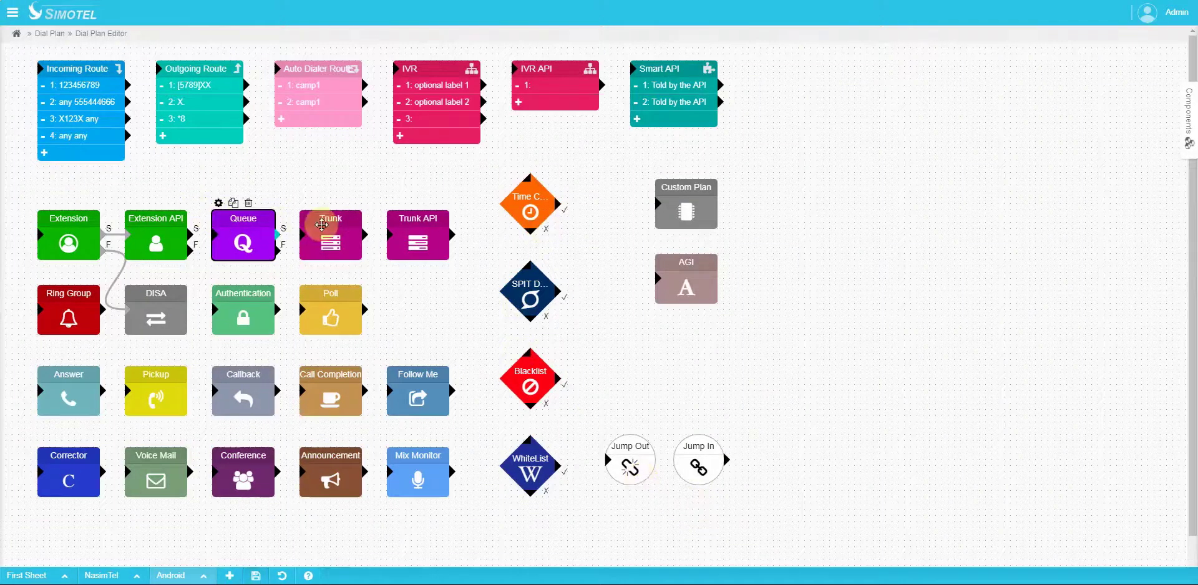
{"action": "left_click", "coordinate": [307, 212]}
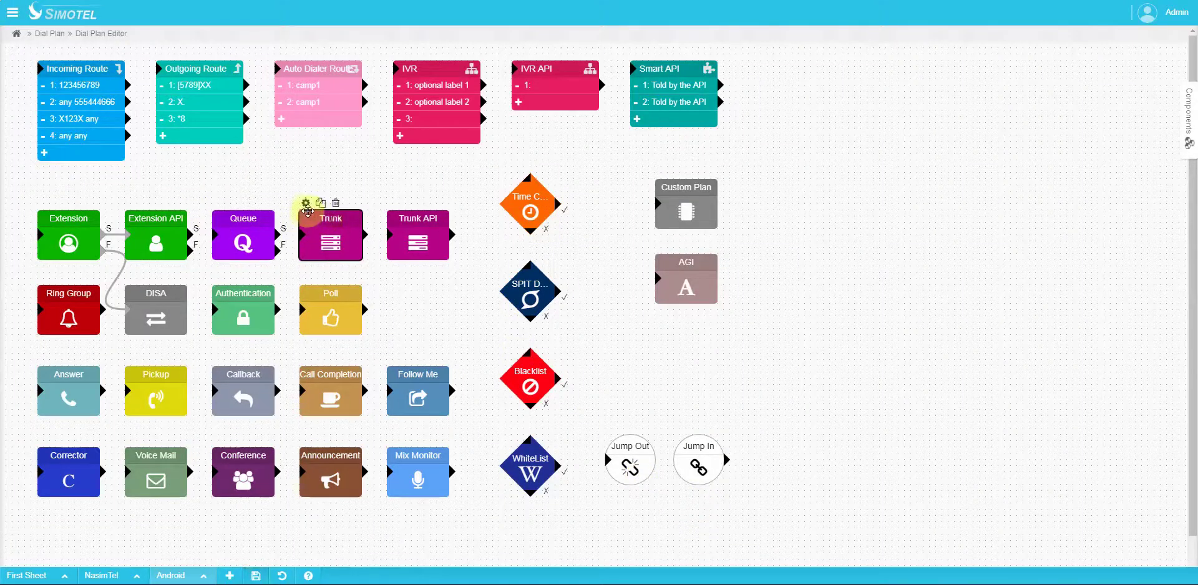
{"action": "left_click", "coordinate": [306, 203]}
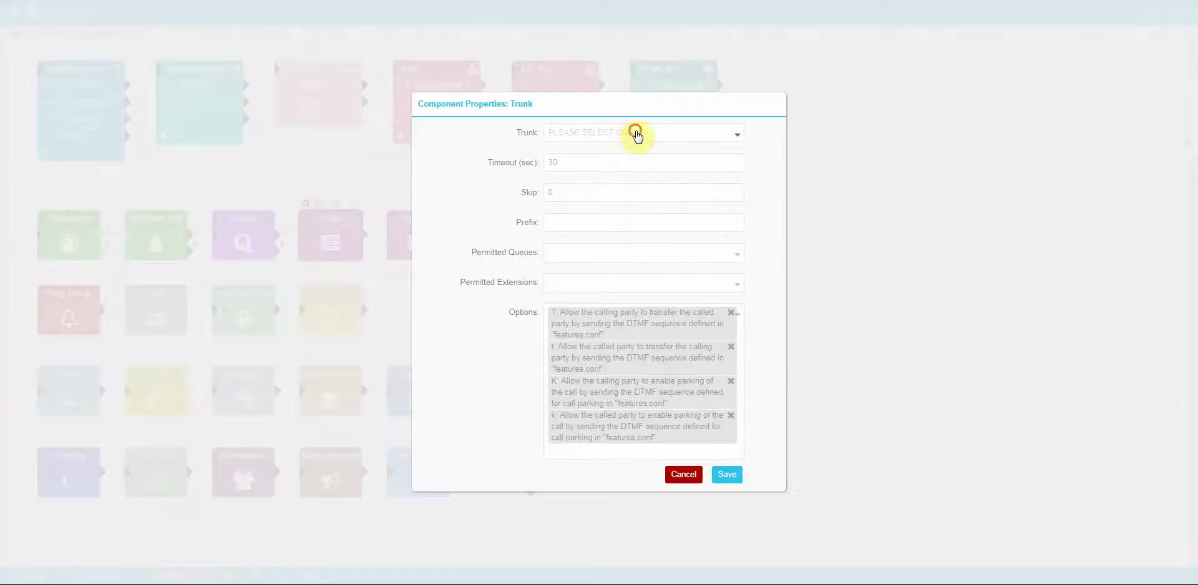
{"action": "left_click", "coordinate": [636, 134]}
{"action": "left_click", "coordinate": [608, 189]}
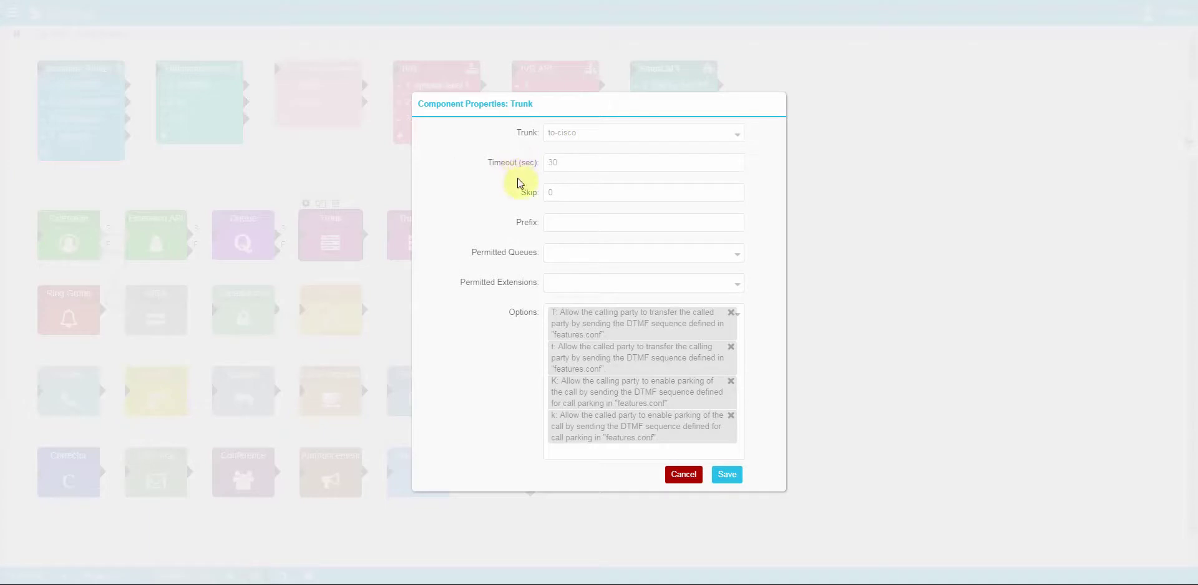
{"action": "left_click", "coordinate": [564, 254]}
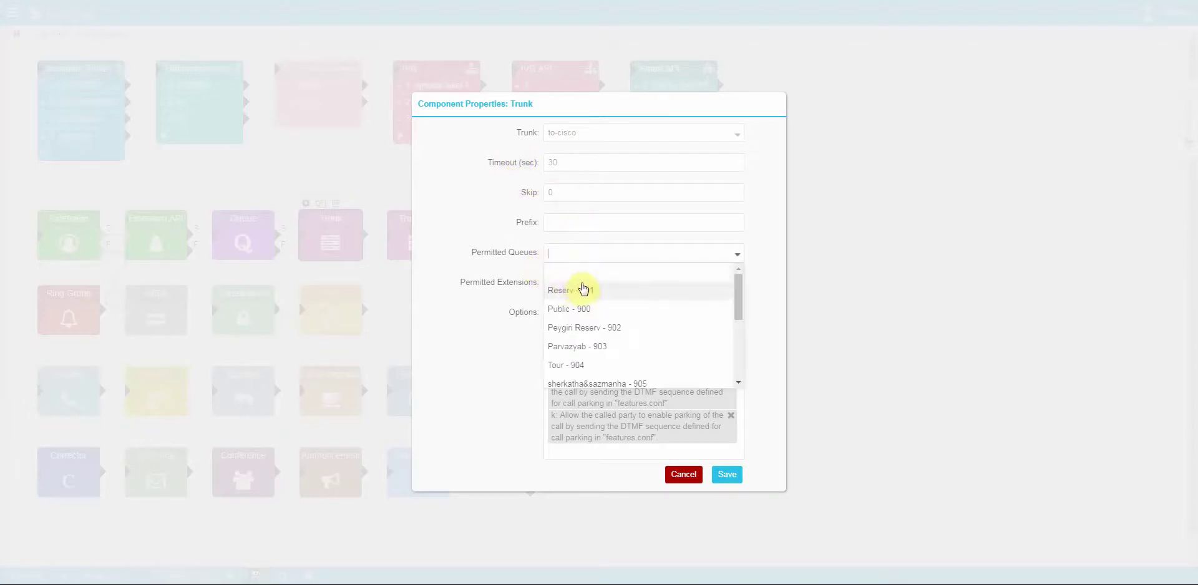
{"action": "left_click", "coordinate": [583, 289]}
{"action": "left_click", "coordinate": [582, 308]}
{"action": "left_click", "coordinate": [572, 292]}
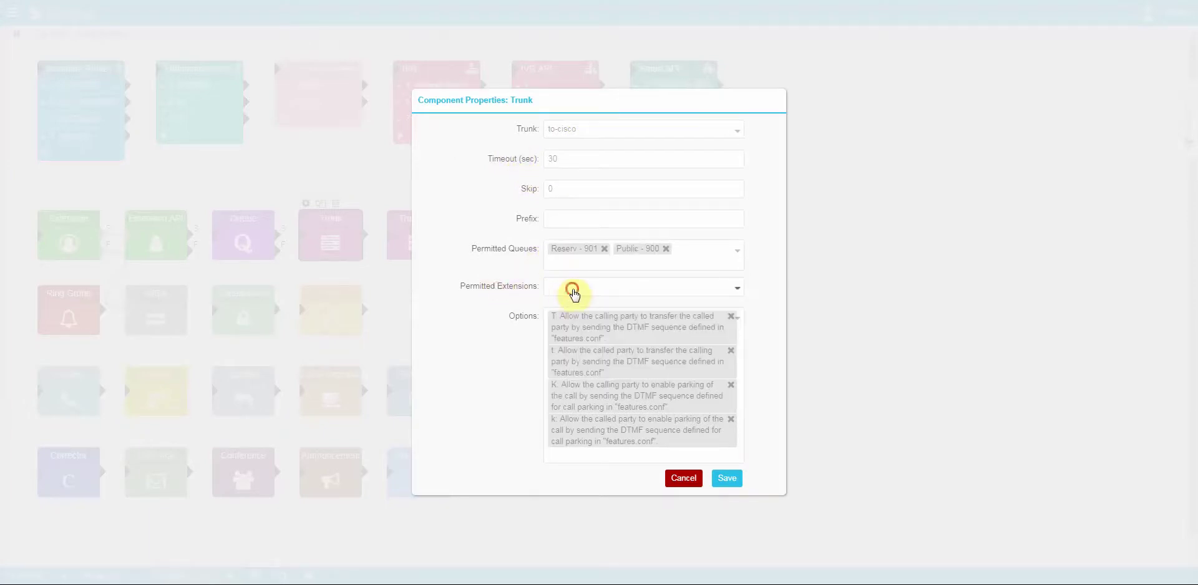
{"action": "left_click", "coordinate": [578, 339]}
{"action": "left_click", "coordinate": [578, 350]}
{"action": "left_click", "coordinate": [498, 316]}
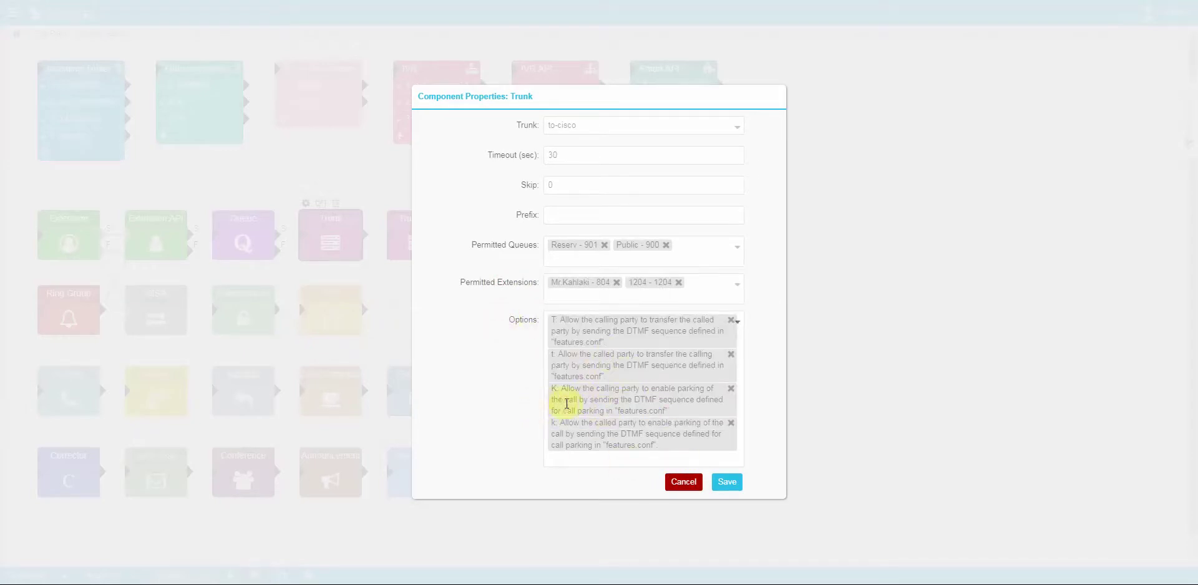
{"action": "left_click", "coordinate": [683, 481]}
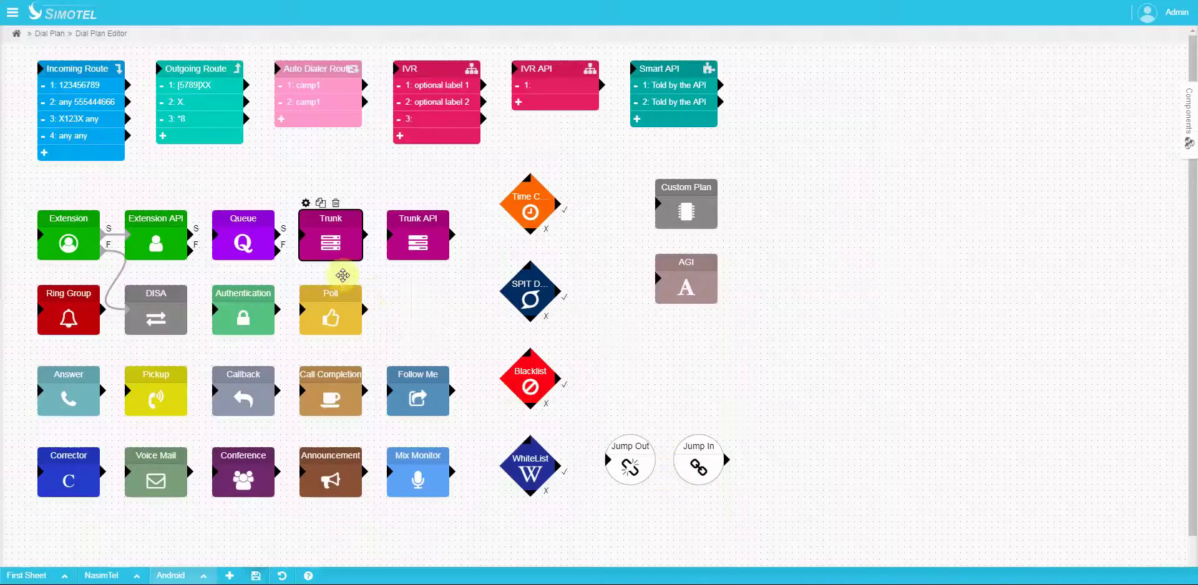
{"action": "left_click", "coordinate": [416, 221]}
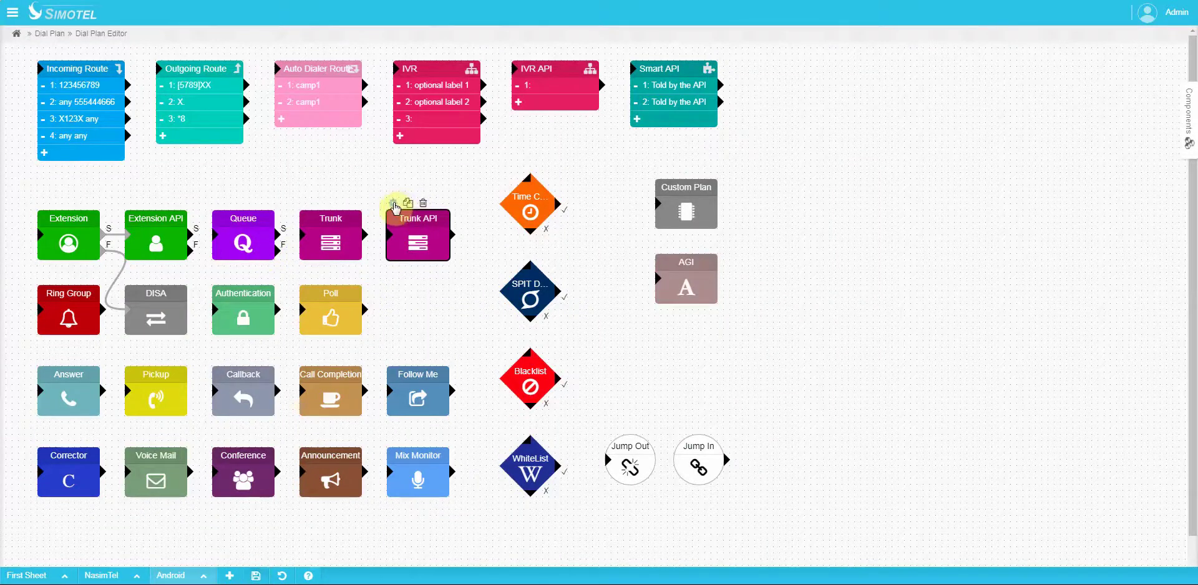
{"action": "left_click", "coordinate": [393, 204]}
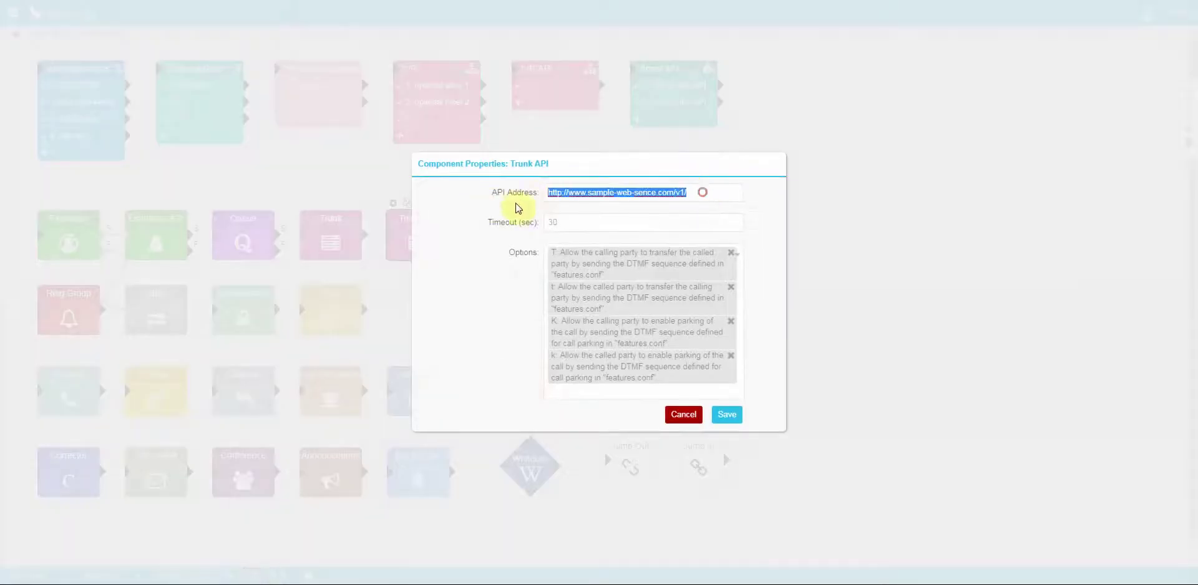
{"action": "left_click", "coordinate": [683, 414]}
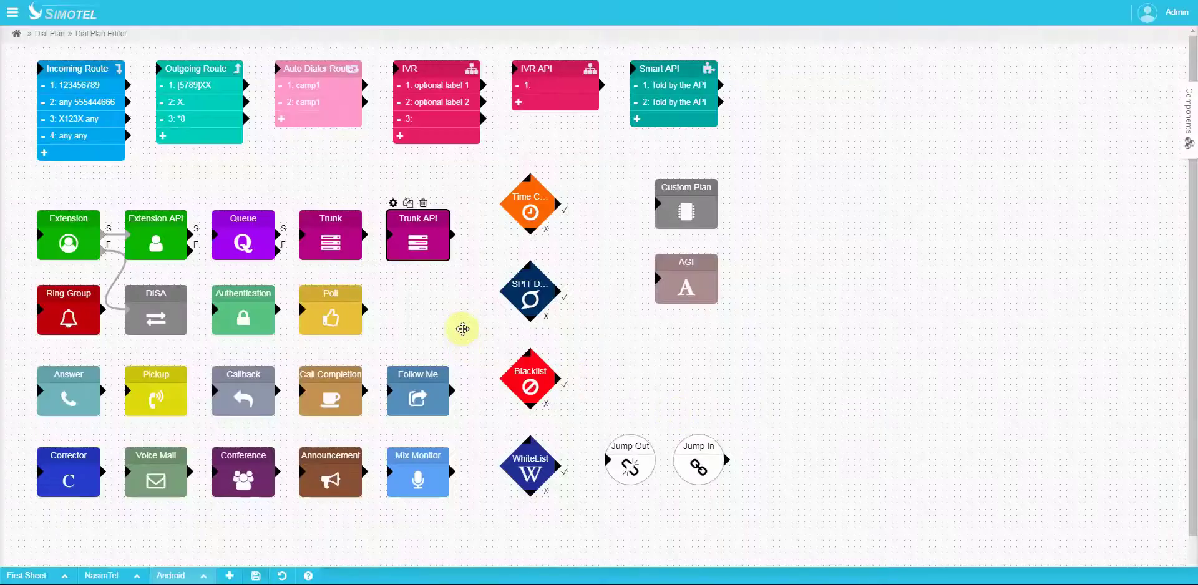
{"action": "left_click", "coordinate": [54, 291]}
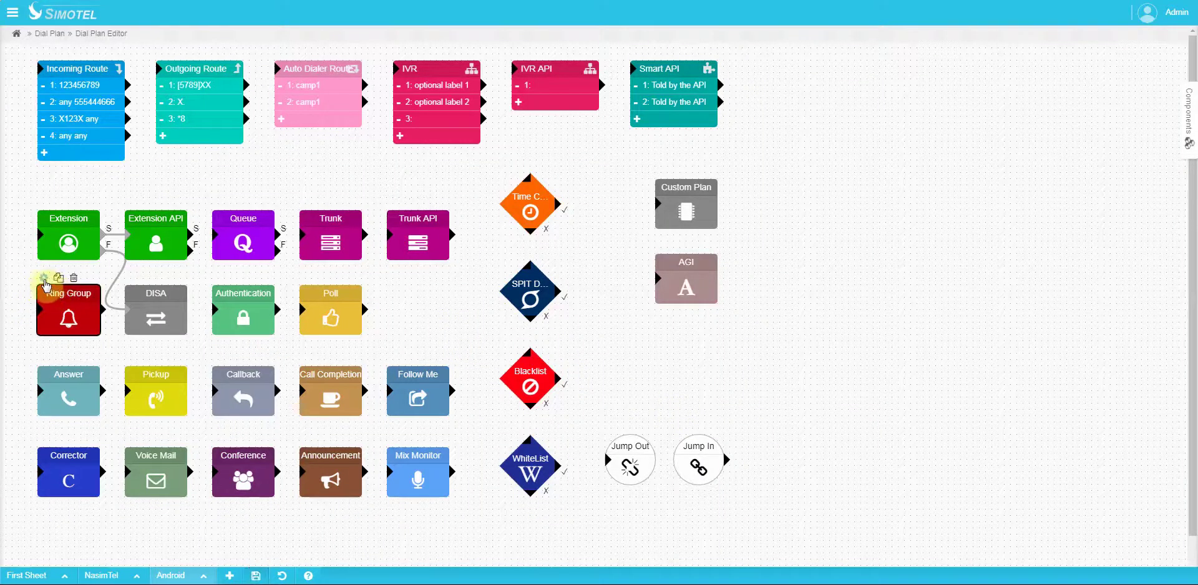
{"action": "left_click", "coordinate": [42, 278]}
{"action": "left_click", "coordinate": [569, 275]}
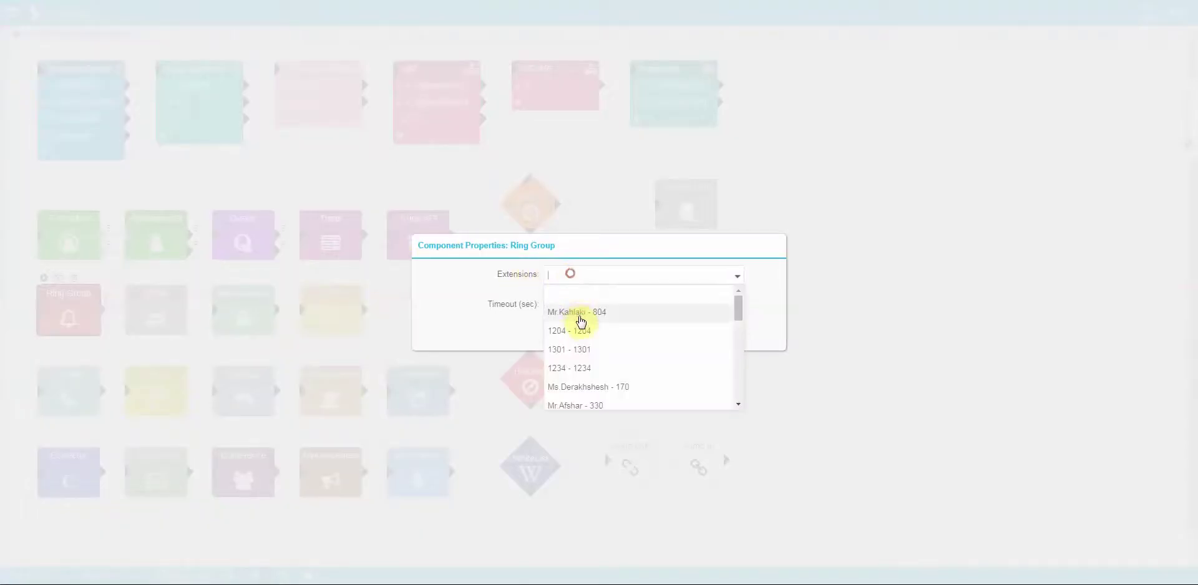
{"action": "left_click", "coordinate": [579, 319]}
{"action": "left_click", "coordinate": [582, 339]}
{"action": "left_click", "coordinate": [584, 361]}
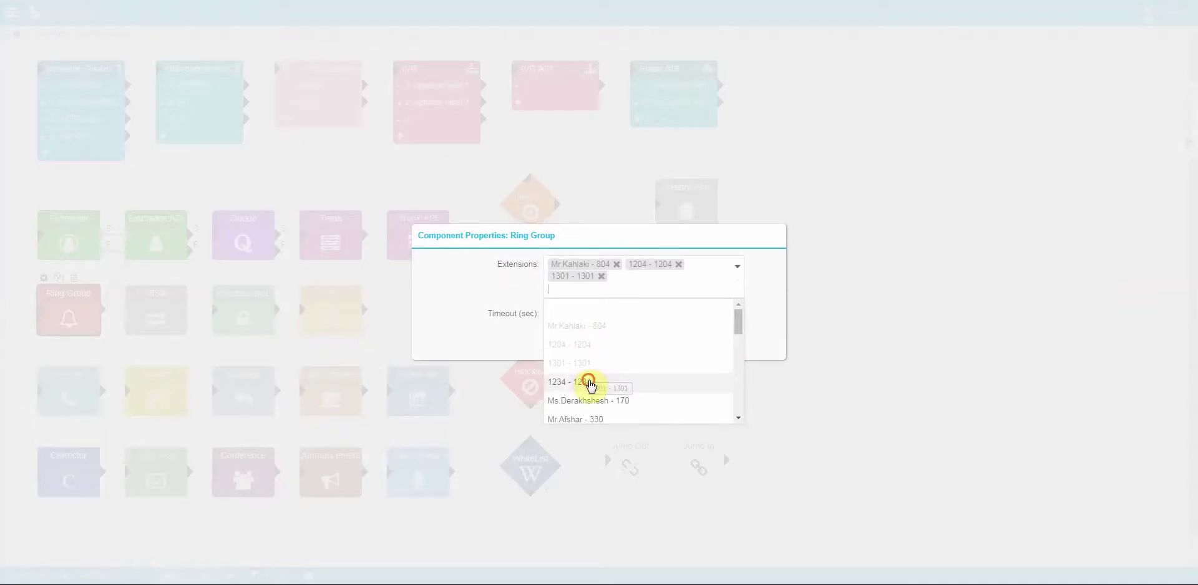
{"action": "left_click", "coordinate": [587, 382]}
{"action": "left_click", "coordinate": [473, 290]}
{"action": "left_click", "coordinate": [686, 342]}
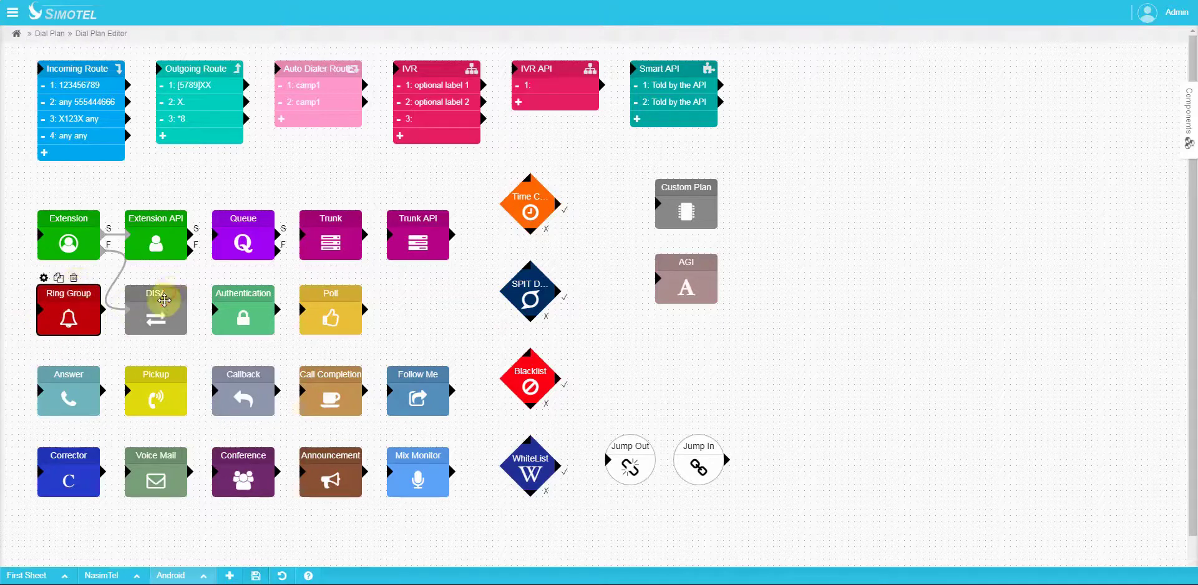
{"action": "left_click", "coordinate": [159, 311]}
{"action": "left_click", "coordinate": [131, 278]}
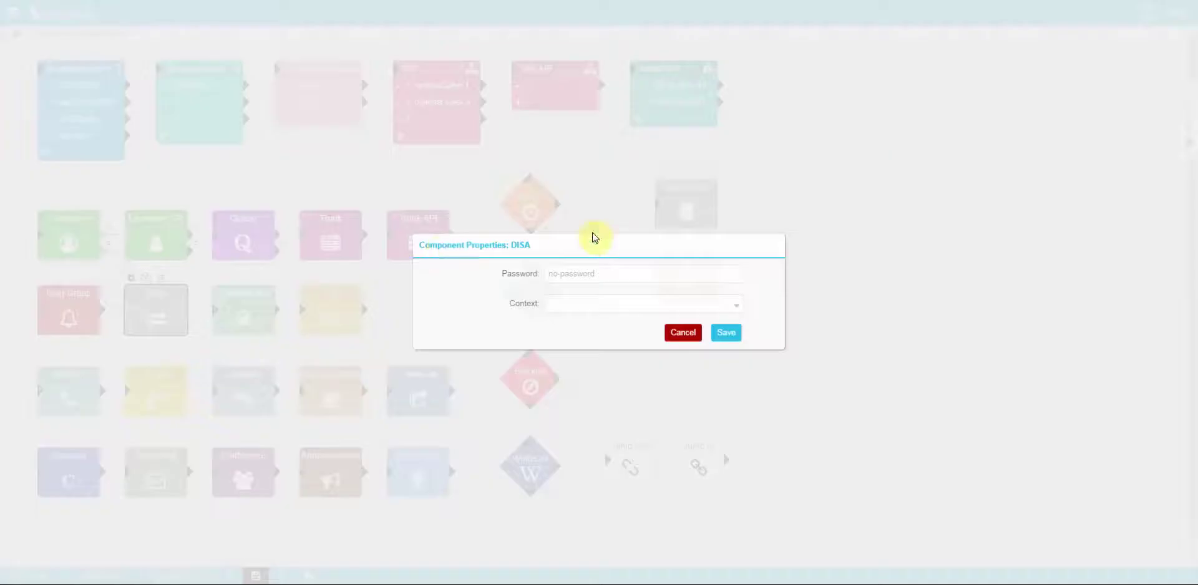
{"action": "left_click", "coordinate": [566, 307]}
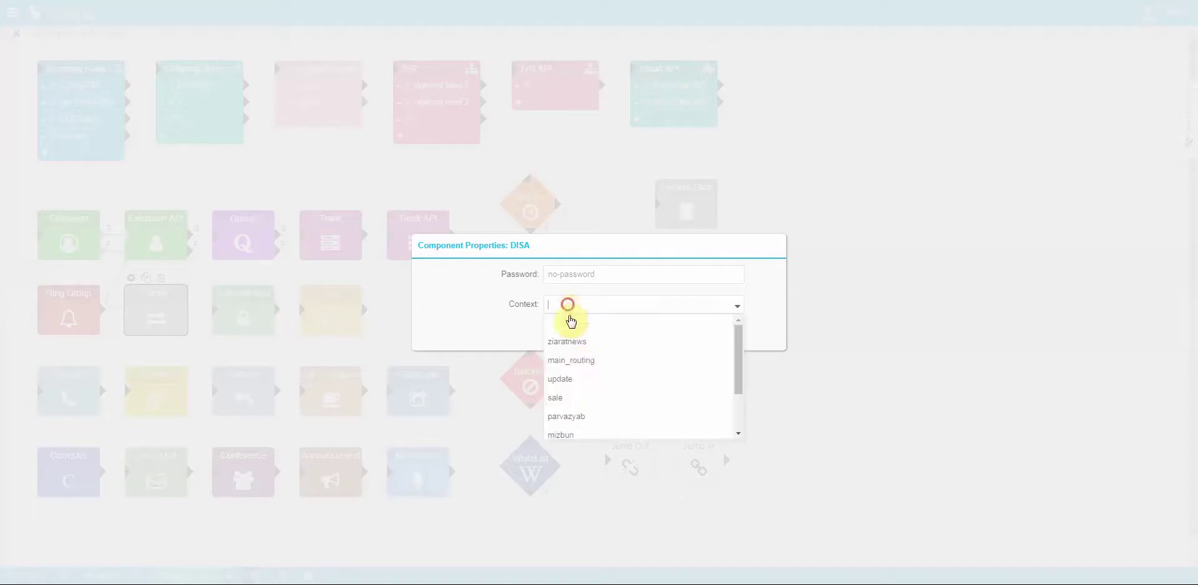
{"action": "left_click", "coordinate": [577, 399]}
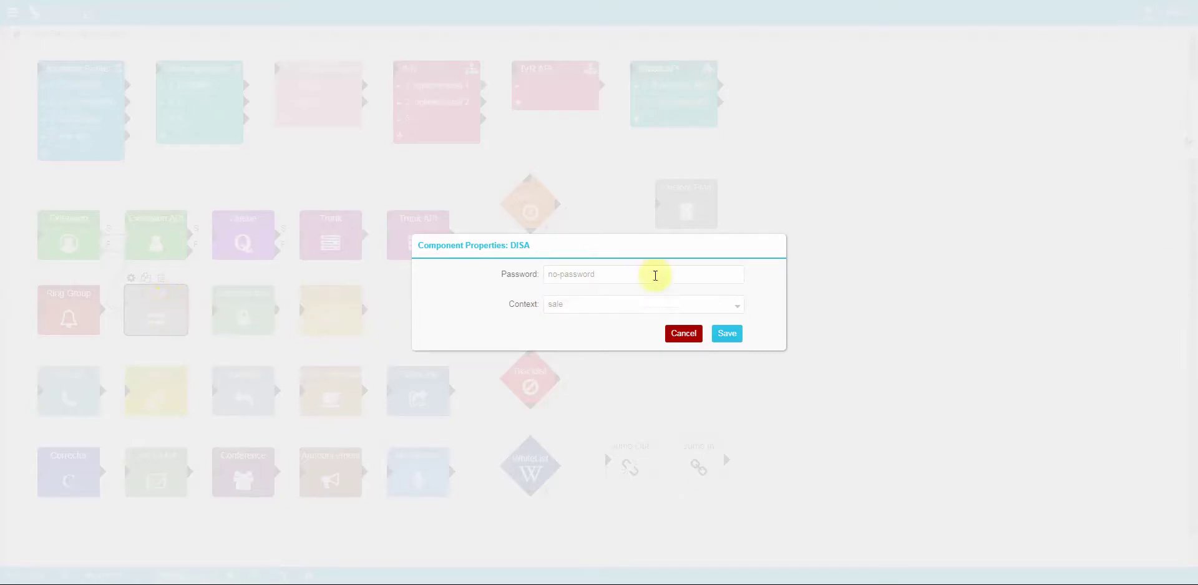
{"action": "left_click_drag", "start_coordinate": [620, 272], "coordinate": [471, 275]}
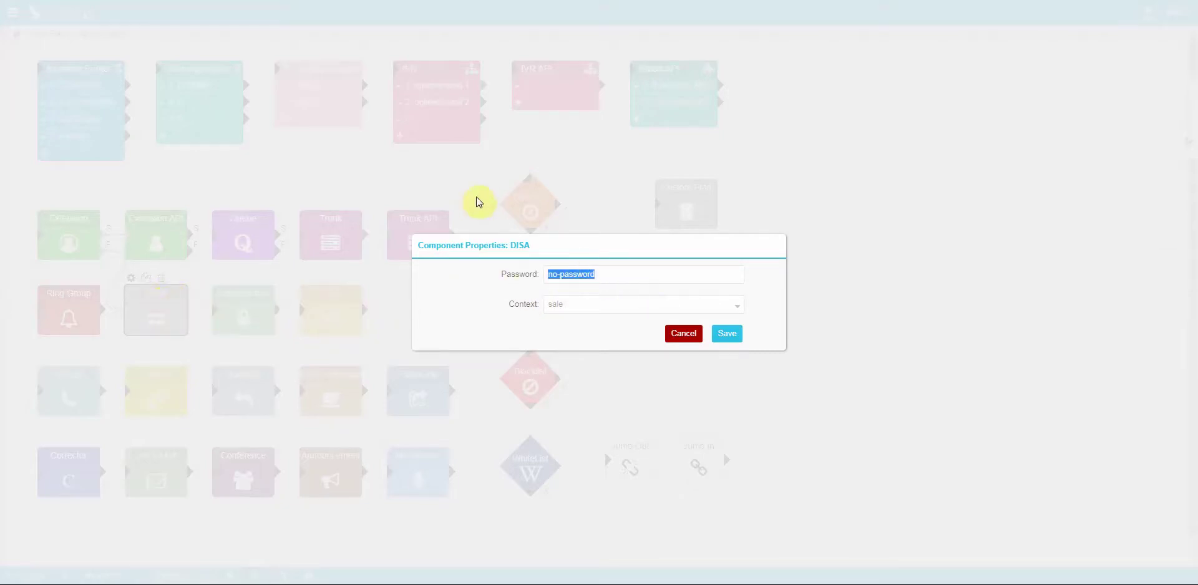
{"action": "type", "text": "pass123"}
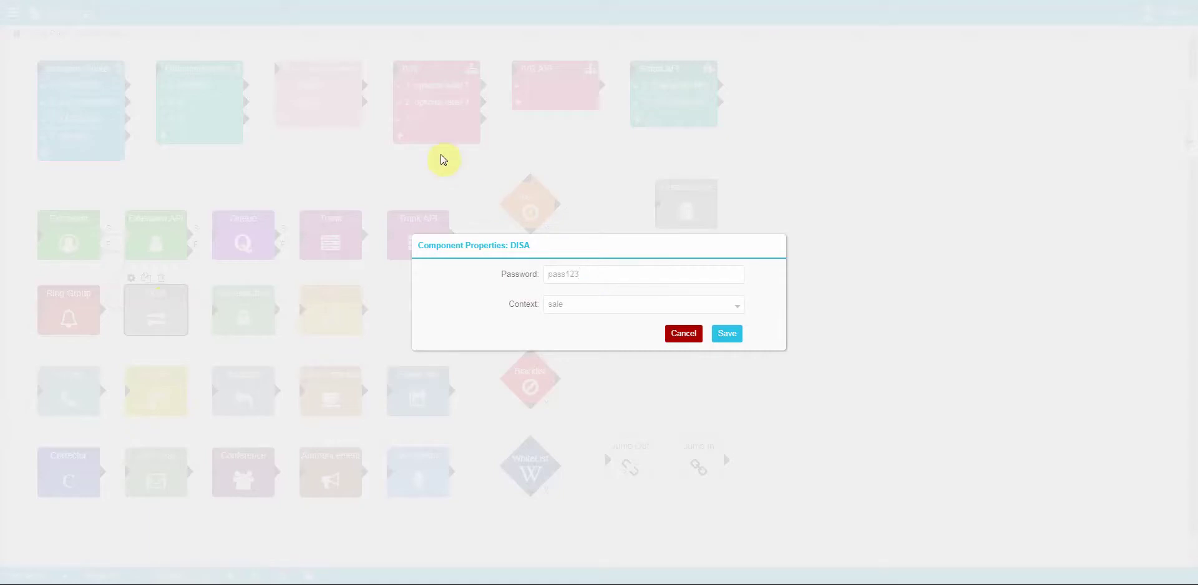
{"action": "left_click", "coordinate": [684, 333]}
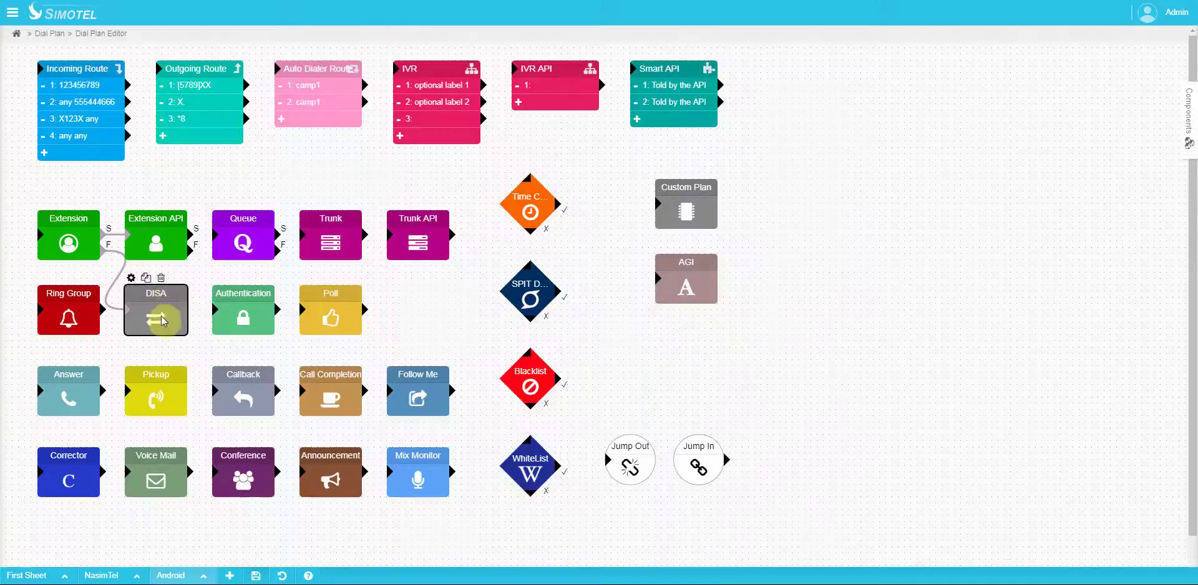
{"action": "left_click", "coordinate": [240, 300]}
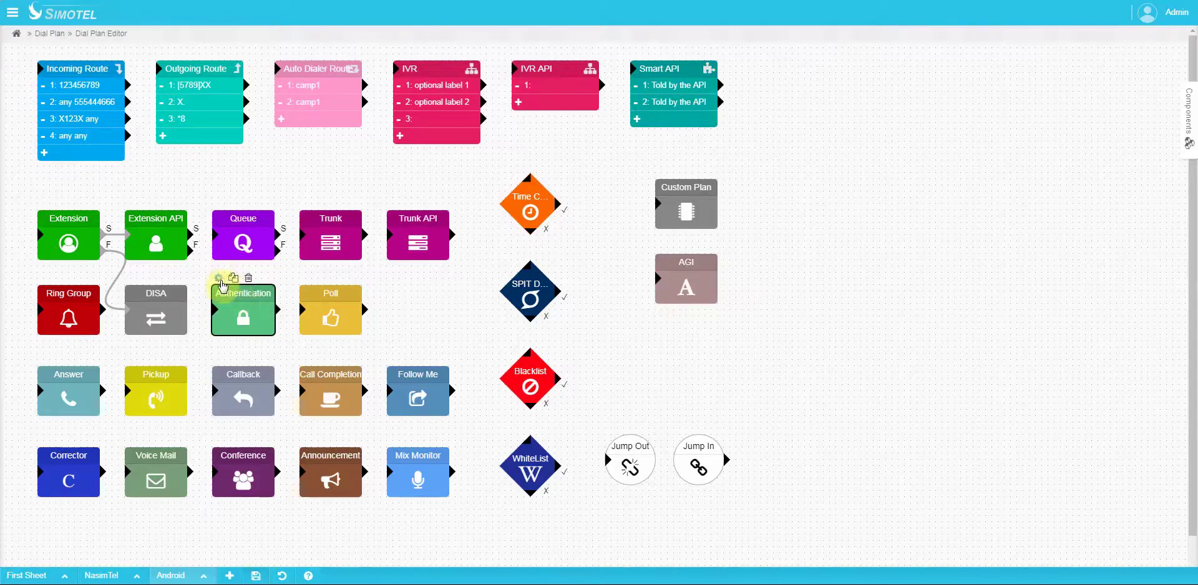
{"action": "double_click", "coordinate": [237, 294]}
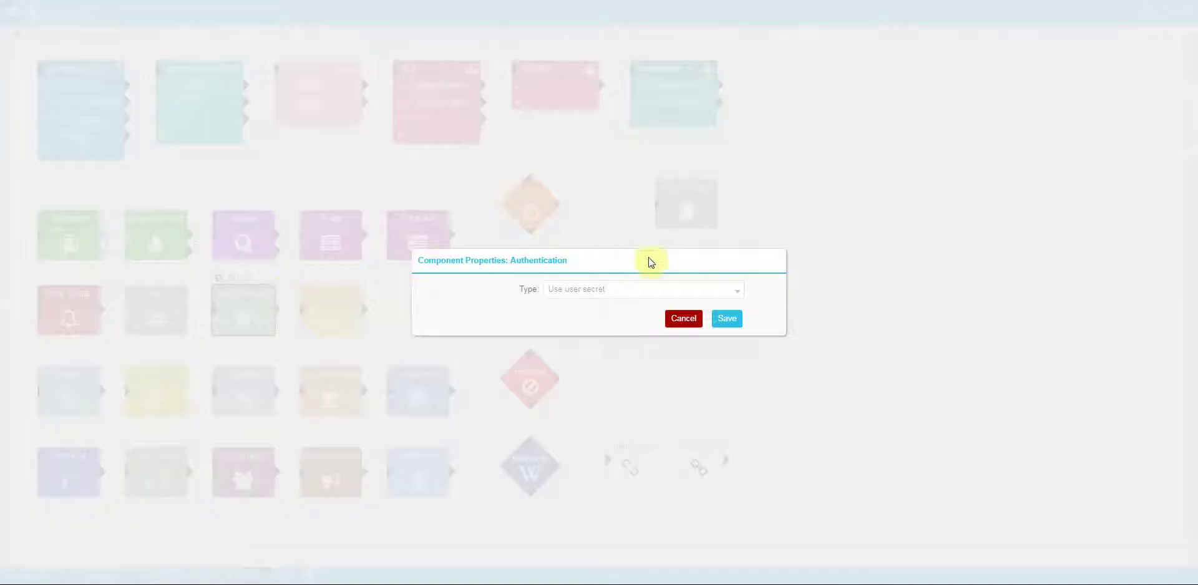
{"action": "left_click", "coordinate": [623, 291]}
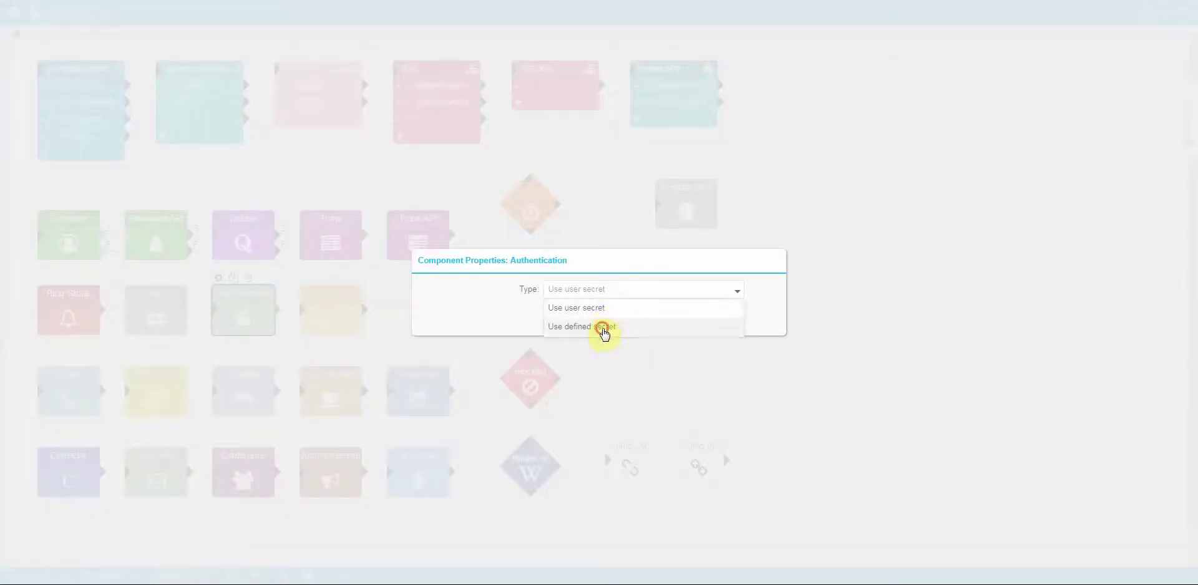
{"action": "left_click", "coordinate": [604, 330]}
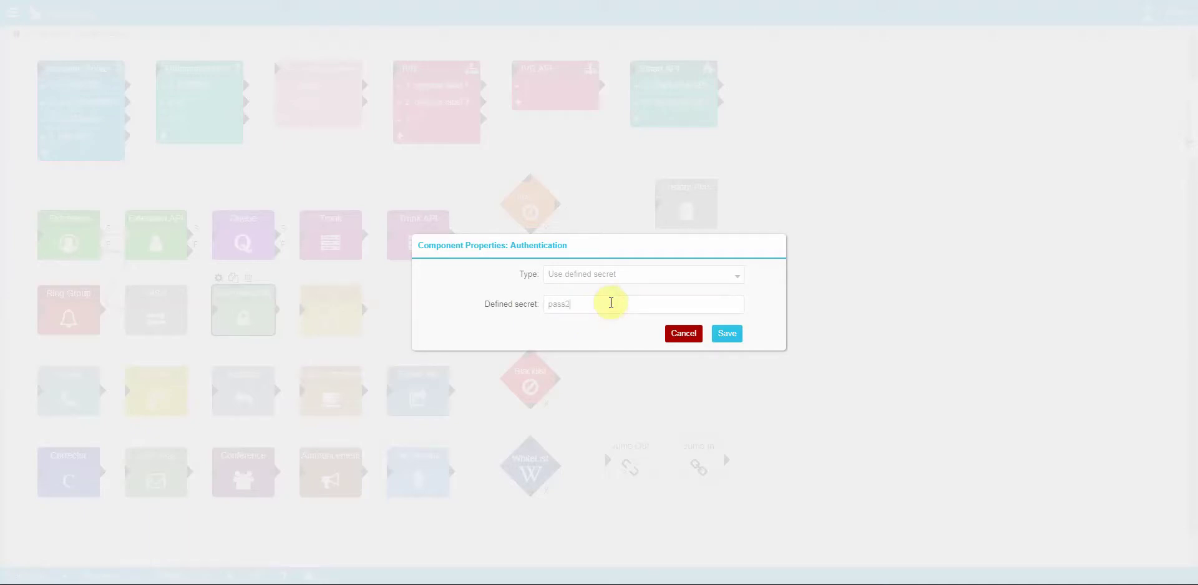
{"action": "left_click", "coordinate": [619, 275]}
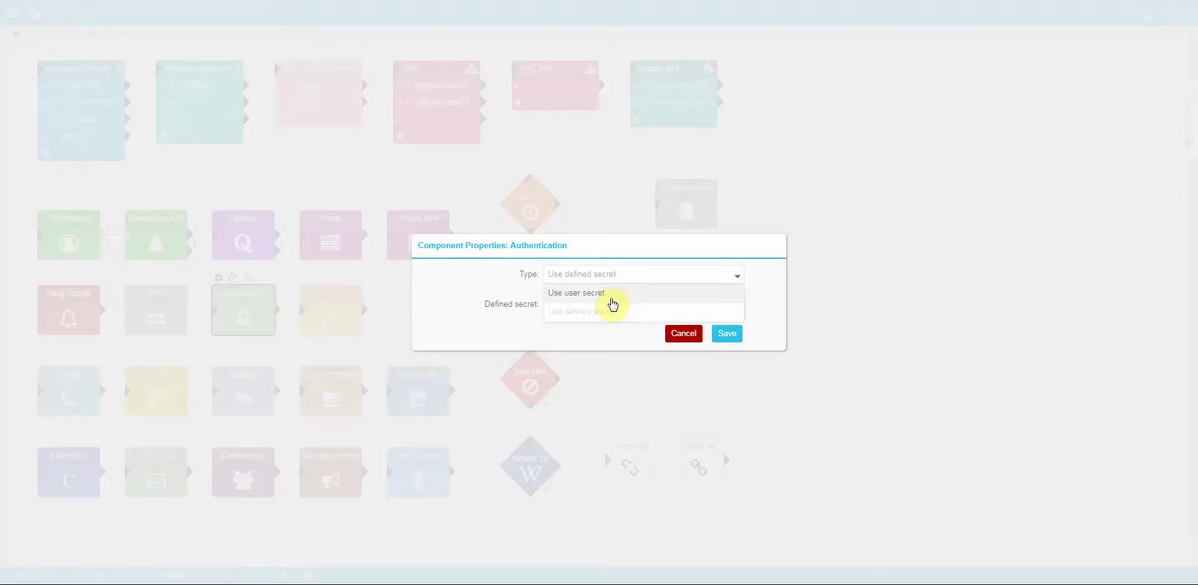
{"action": "left_click", "coordinate": [612, 292]}
{"action": "left_click", "coordinate": [683, 320]}
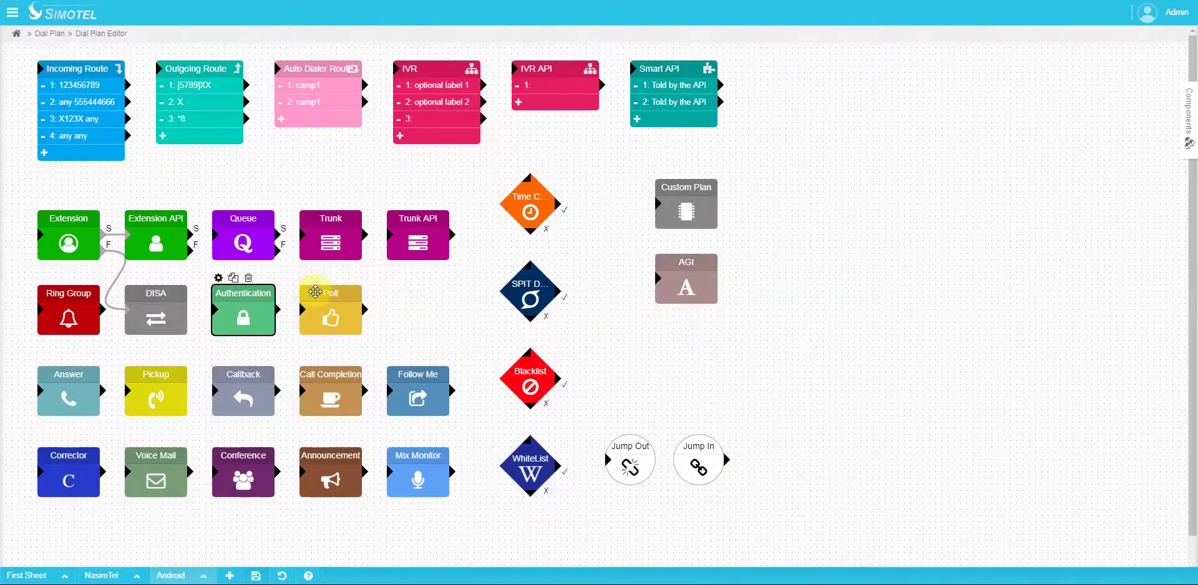
{"action": "left_click", "coordinate": [305, 281]}
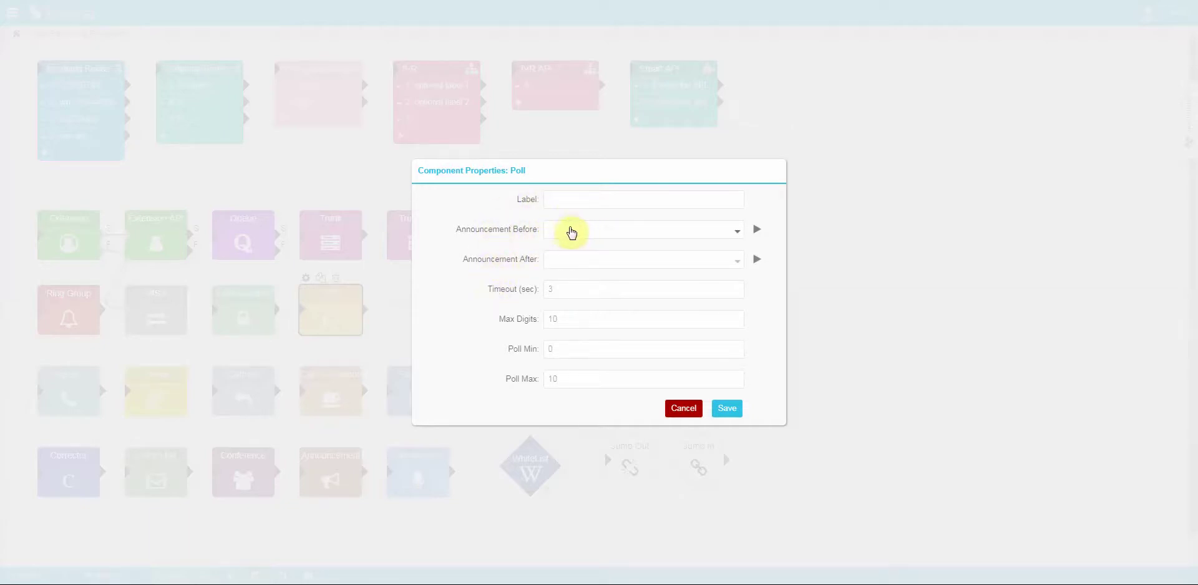
{"action": "left_click", "coordinate": [576, 235]}
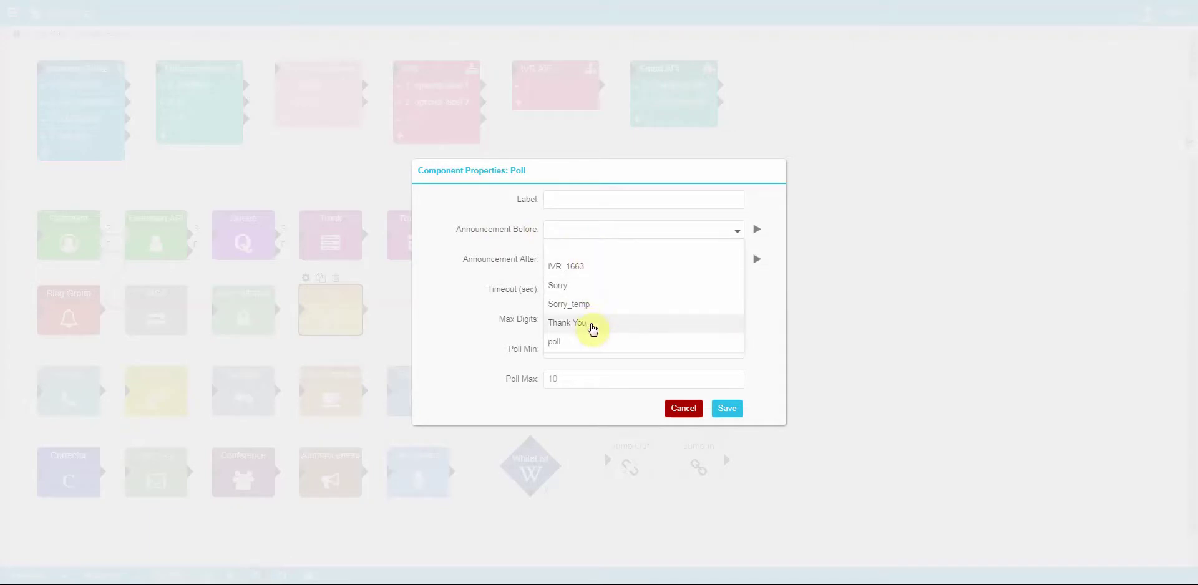
{"action": "left_click", "coordinate": [581, 341]}
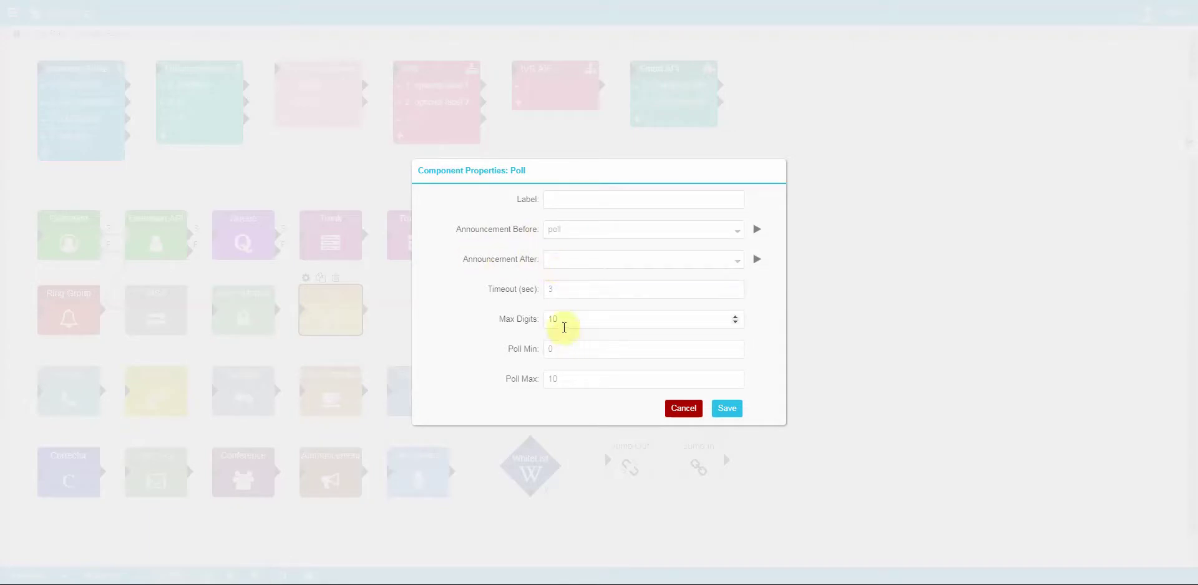
{"action": "left_click", "coordinate": [567, 344]}
{"action": "double_click", "coordinate": [569, 379]}
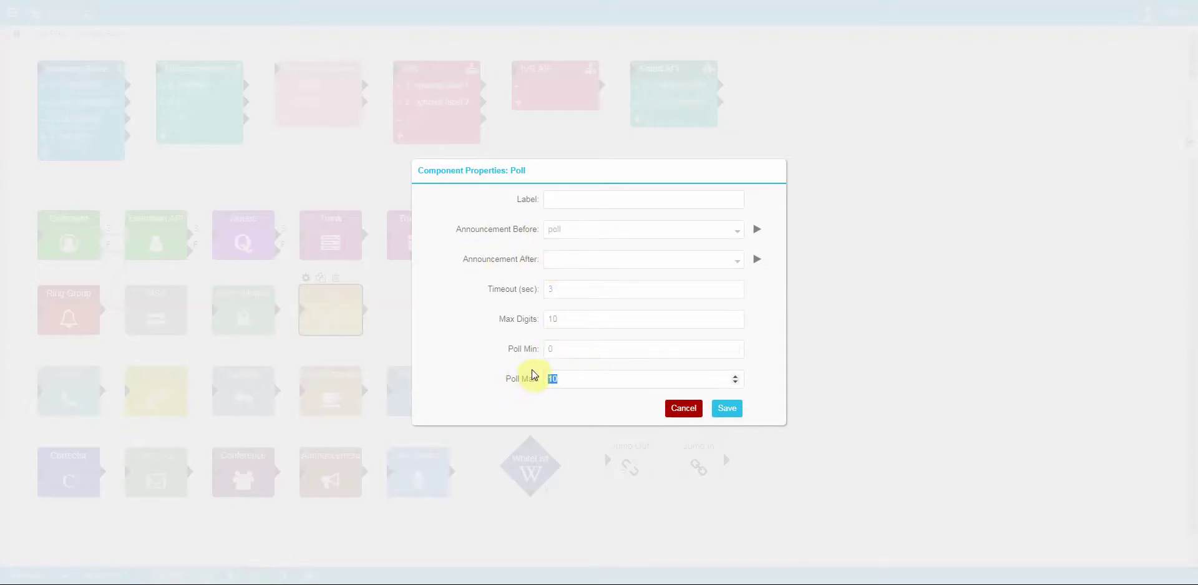
{"action": "left_click", "coordinate": [572, 259]}
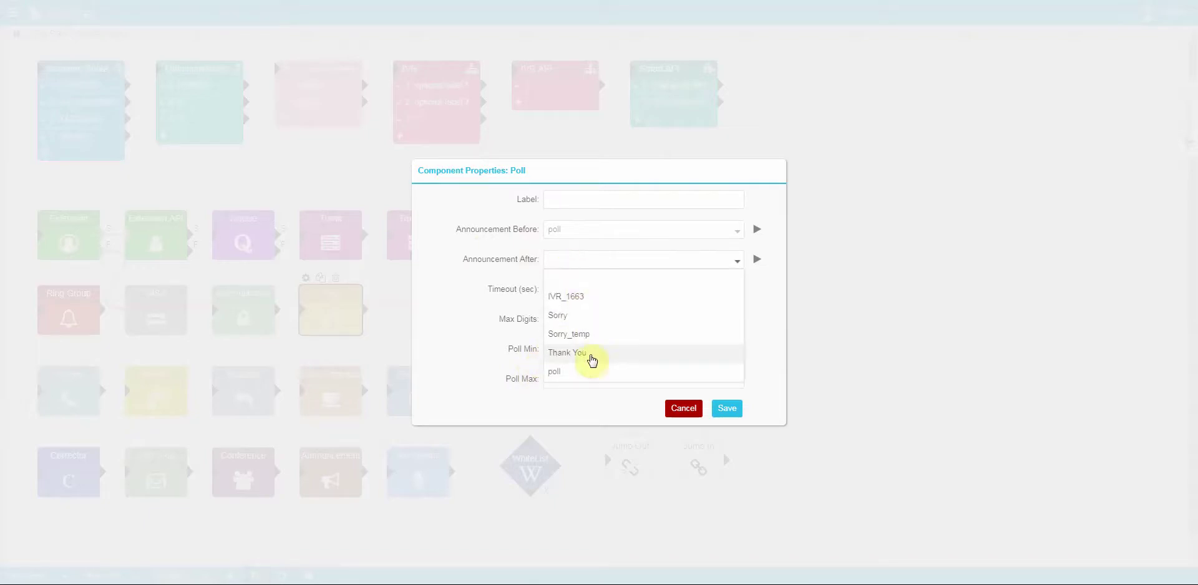
{"action": "left_click", "coordinate": [590, 357]}
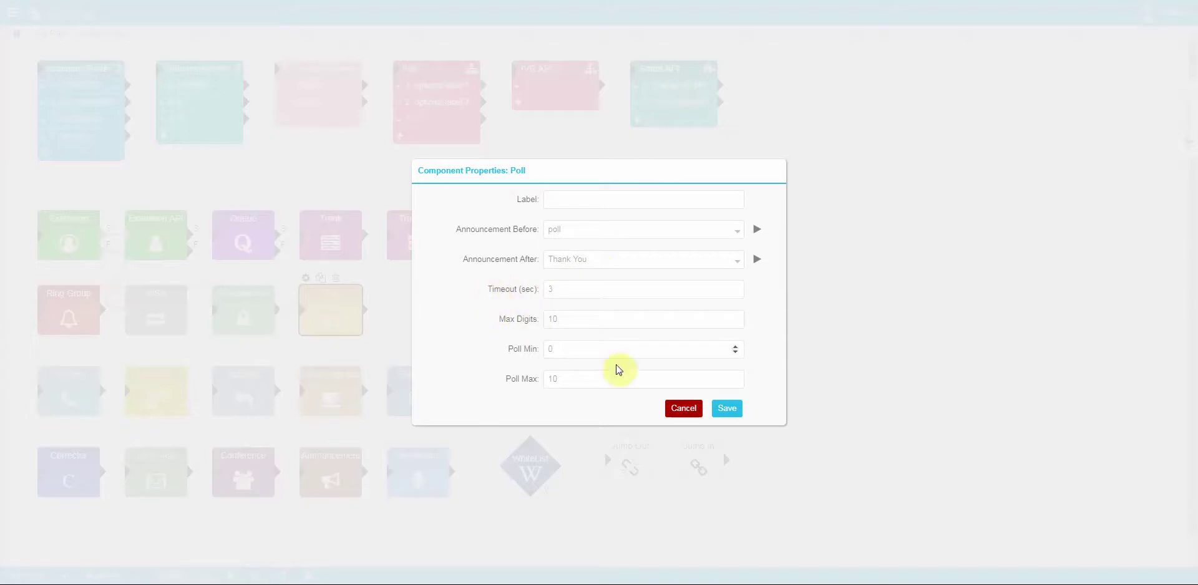
{"action": "left_click", "coordinate": [683, 408]}
{"action": "left_click", "coordinate": [68, 391]}
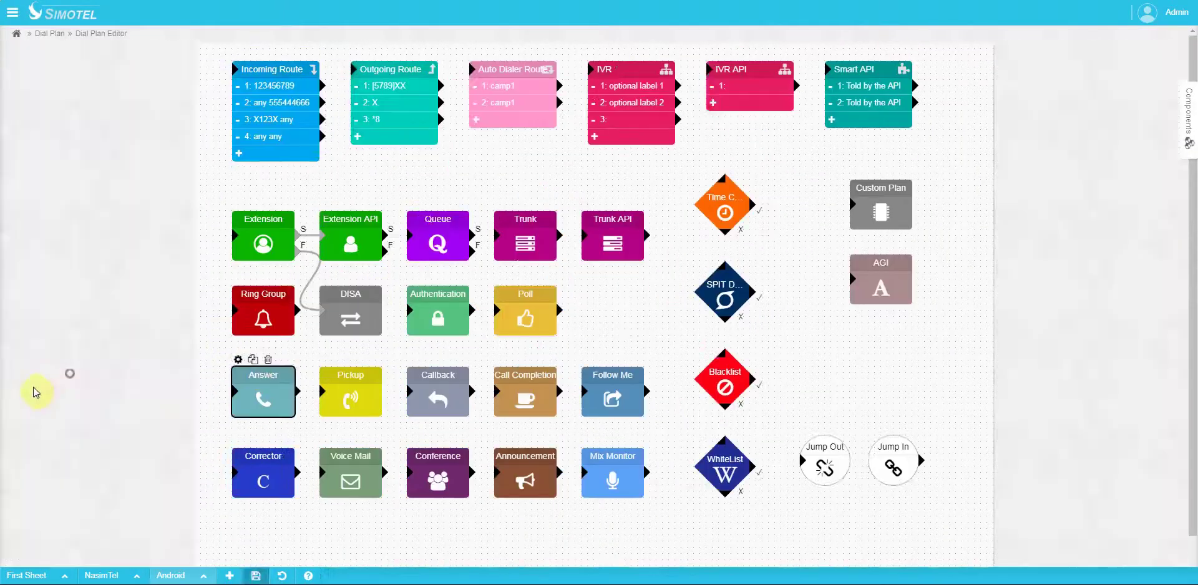
{"action": "left_click", "coordinate": [235, 361]}
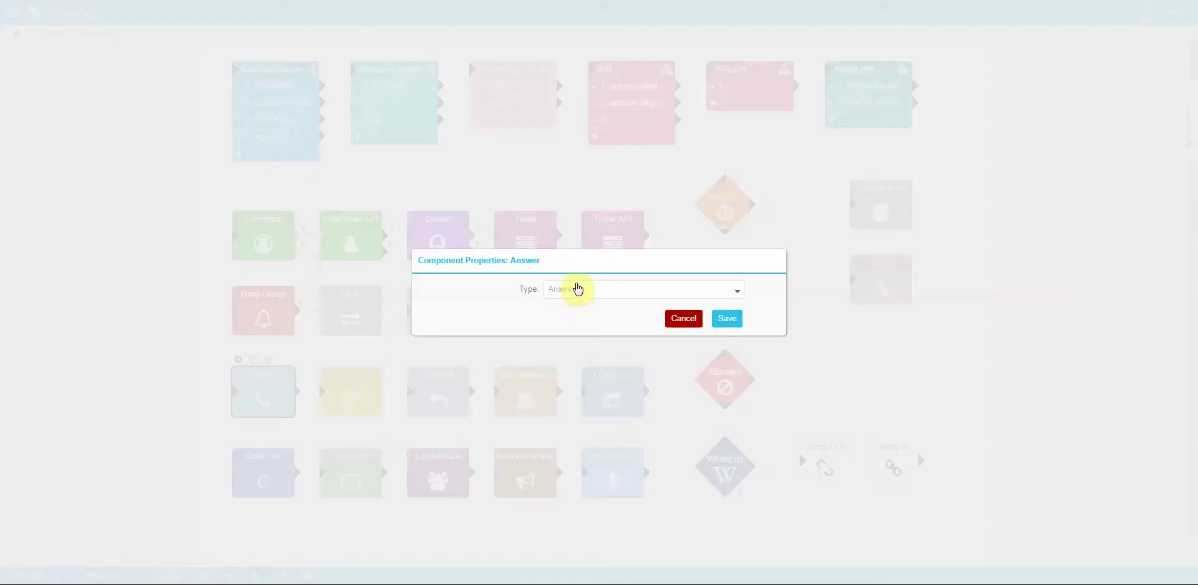
{"action": "left_click", "coordinate": [584, 291]}
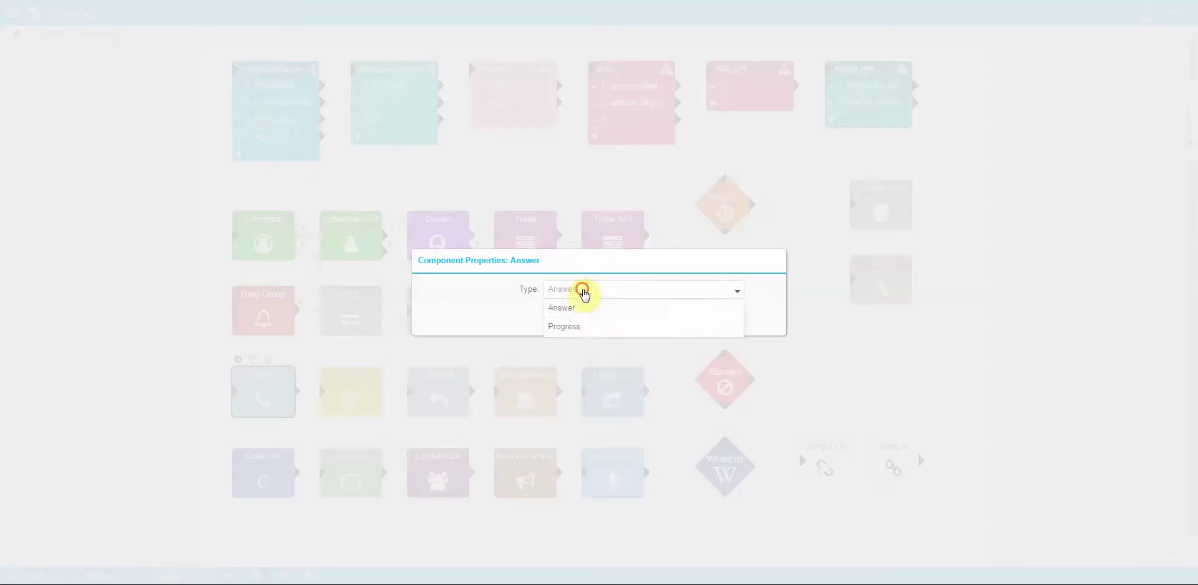
{"action": "left_click", "coordinate": [503, 302]}
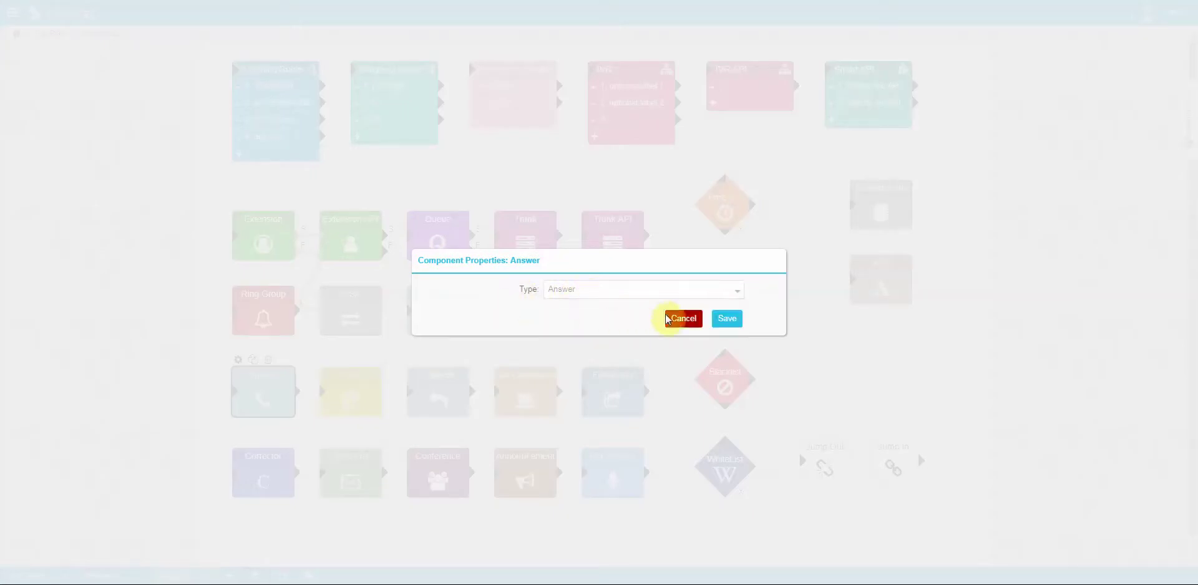
{"action": "left_click", "coordinate": [683, 319]}
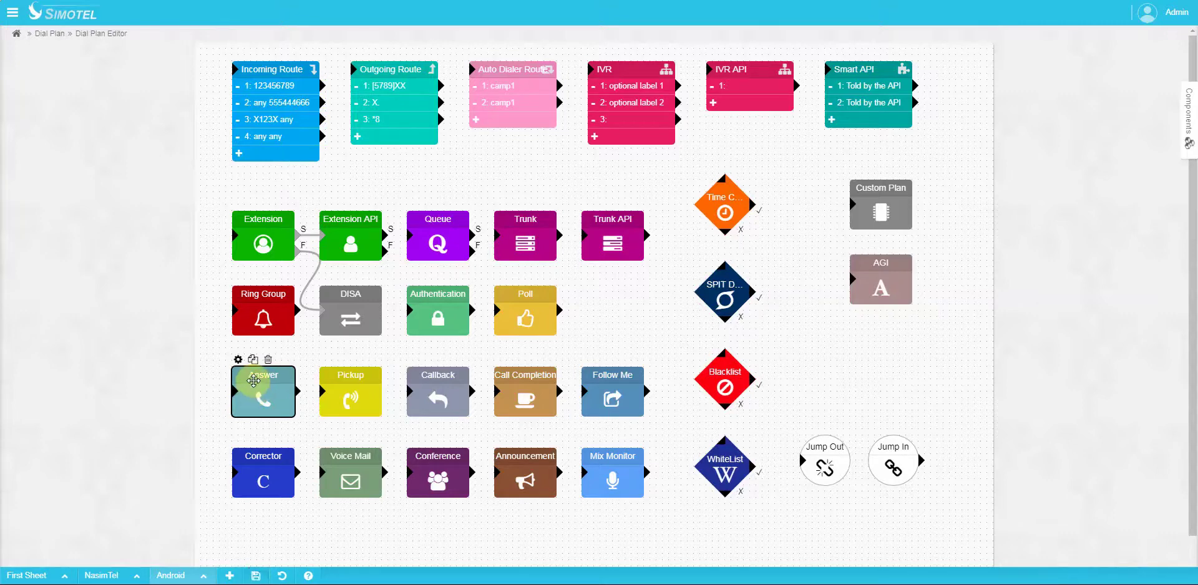
{"action": "left_click", "coordinate": [347, 374]}
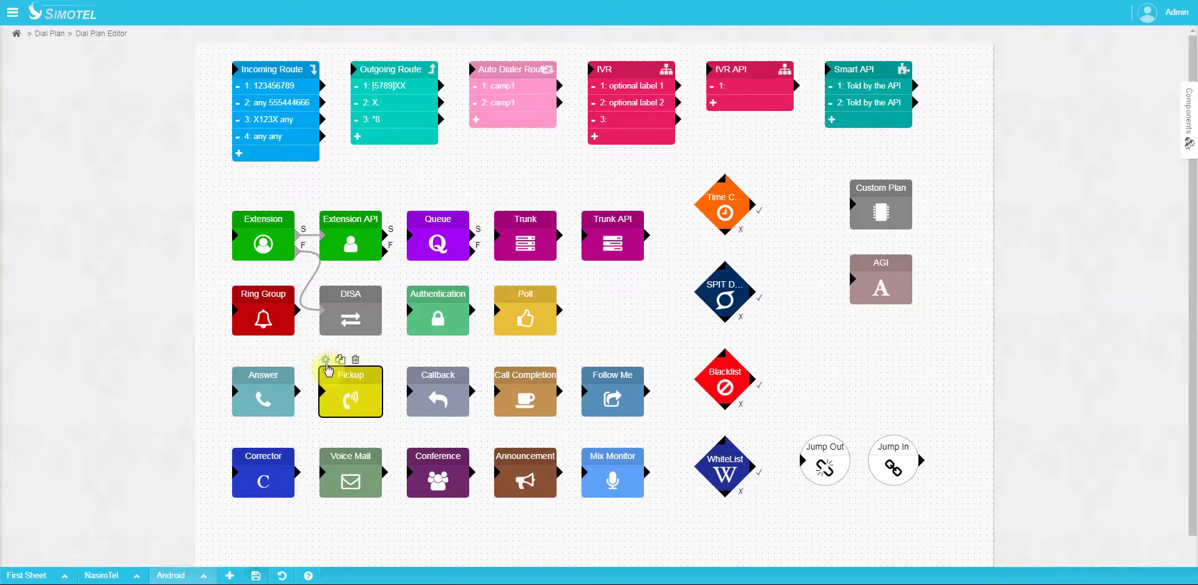
{"action": "left_click", "coordinate": [325, 361]}
{"action": "left_click", "coordinate": [610, 290]}
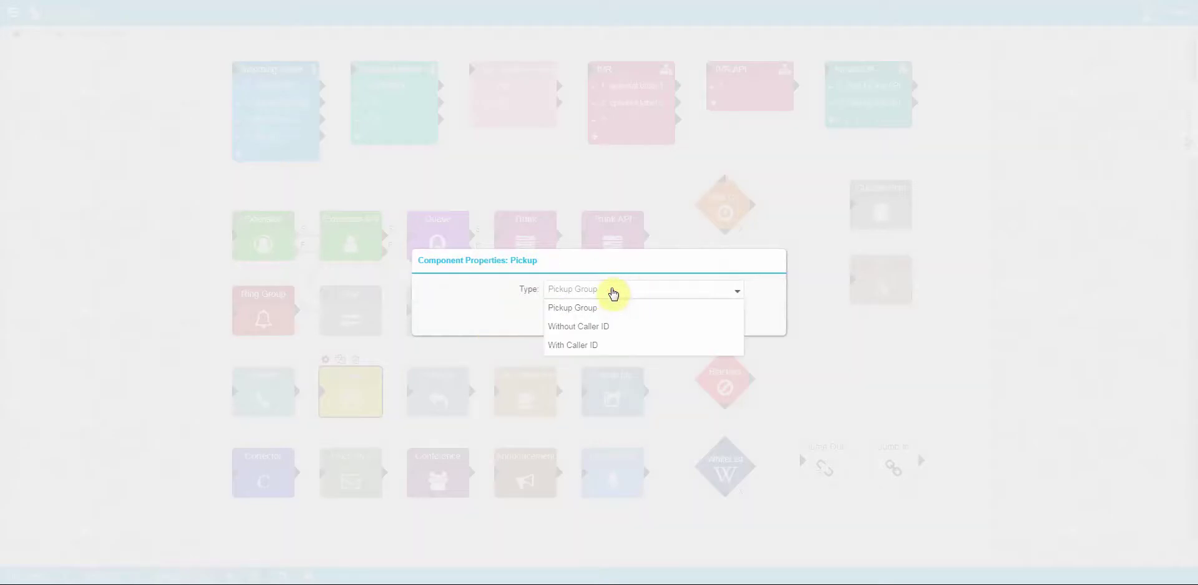
{"action": "left_click", "coordinate": [499, 290]}
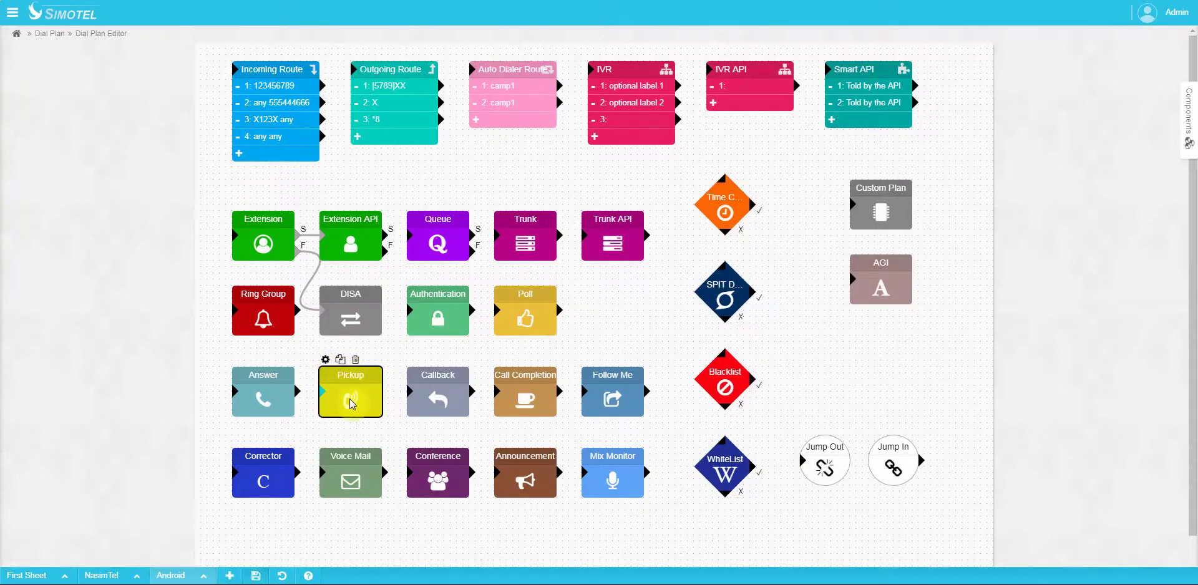
{"action": "left_click", "coordinate": [326, 360]}
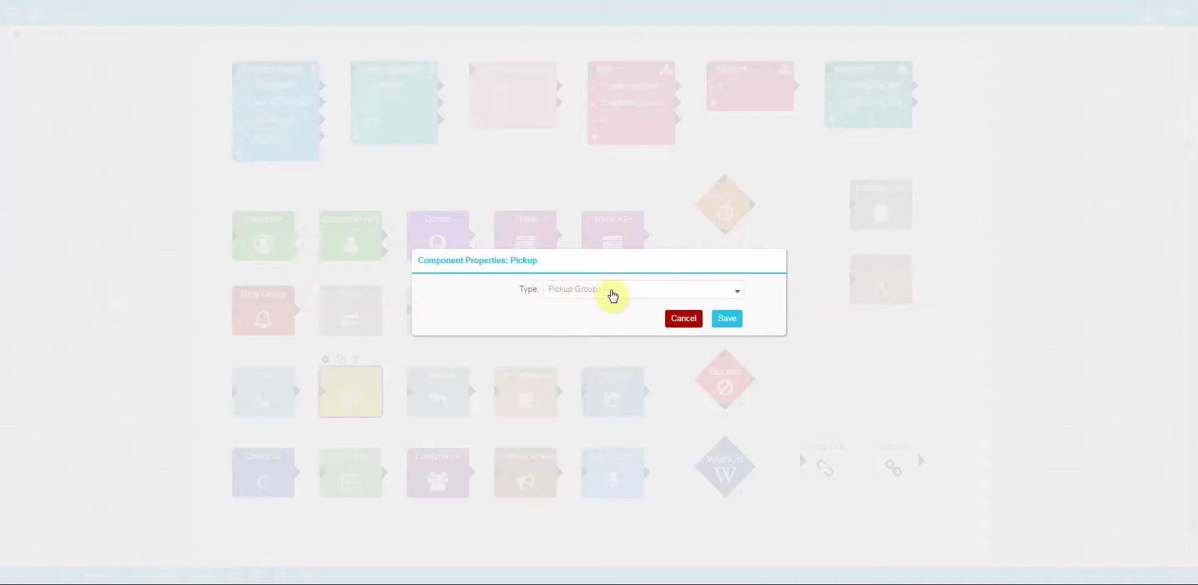
{"action": "left_click", "coordinate": [603, 293]}
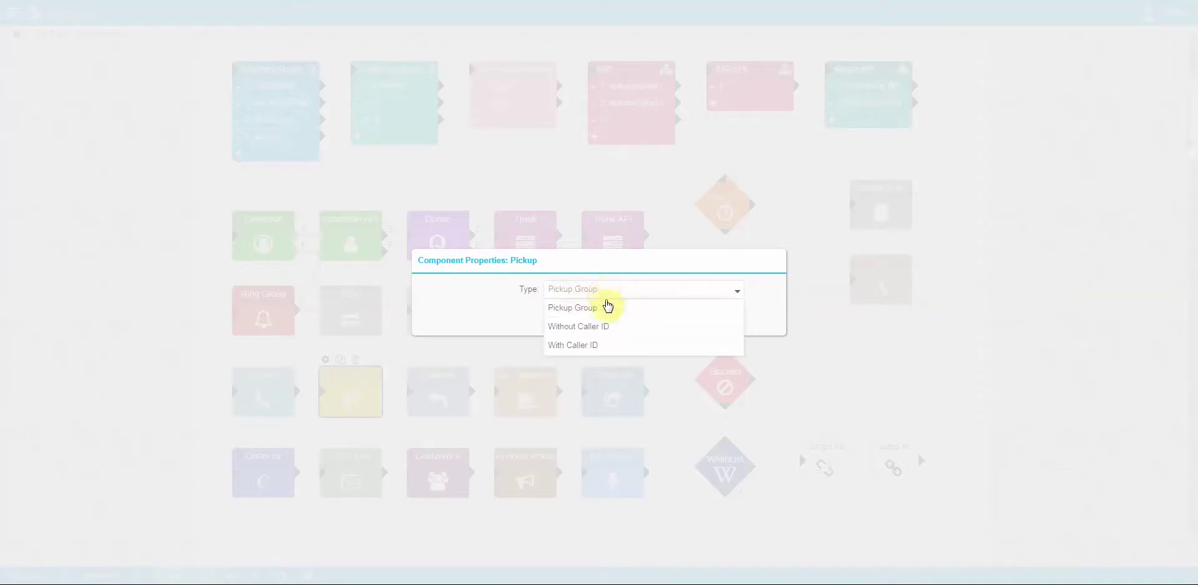
{"action": "left_click", "coordinate": [602, 327]}
{"action": "left_click", "coordinate": [597, 278]}
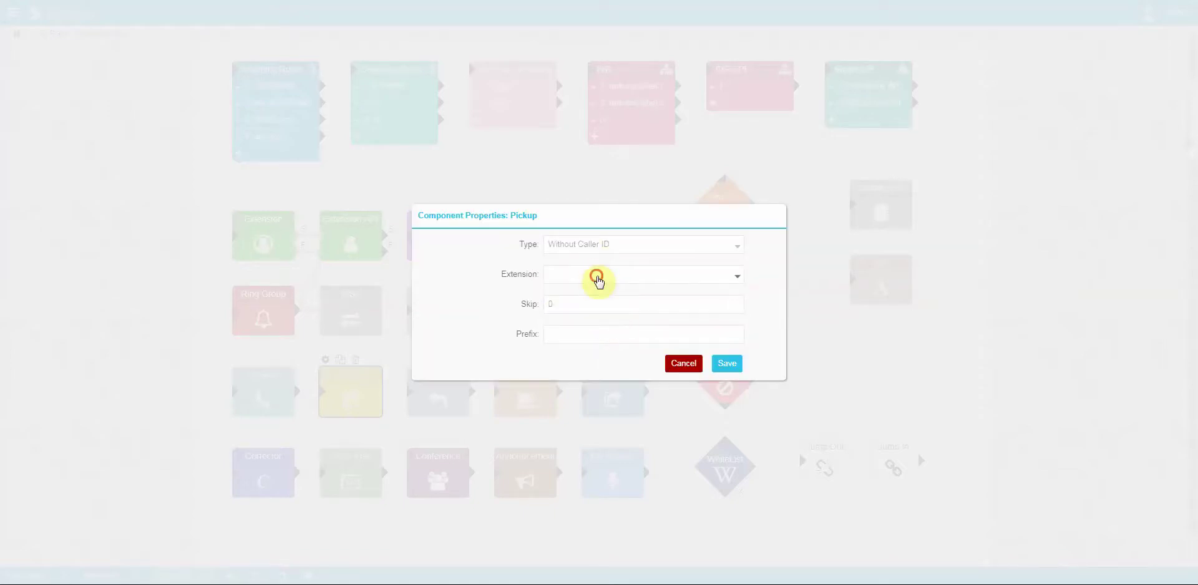
{"action": "left_click", "coordinate": [591, 333]}
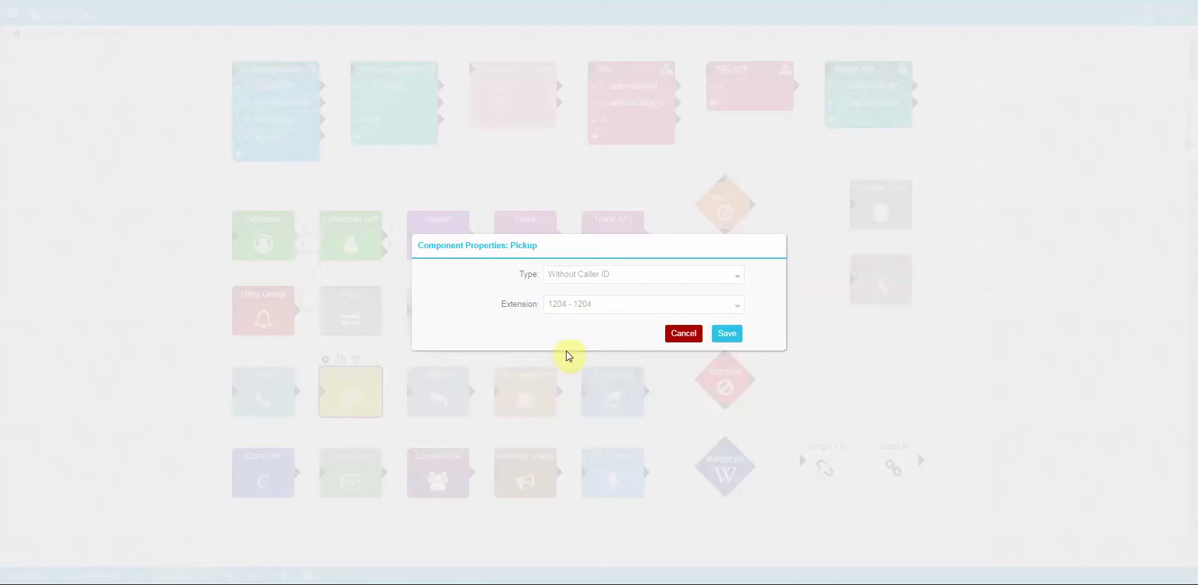
{"action": "left_click", "coordinate": [627, 276]}
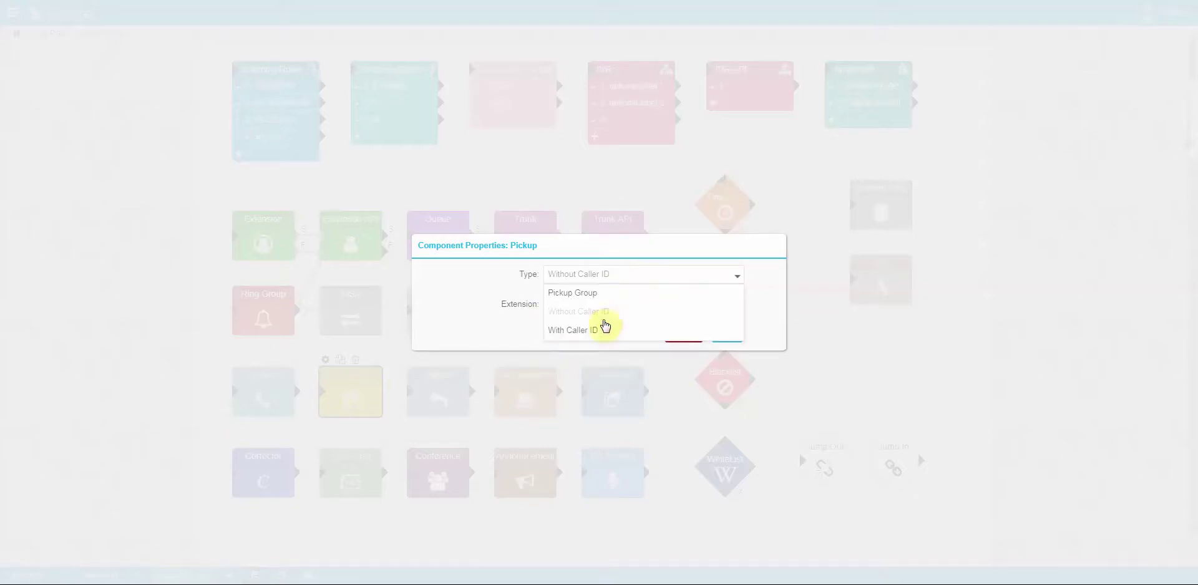
{"action": "left_click", "coordinate": [600, 328]}
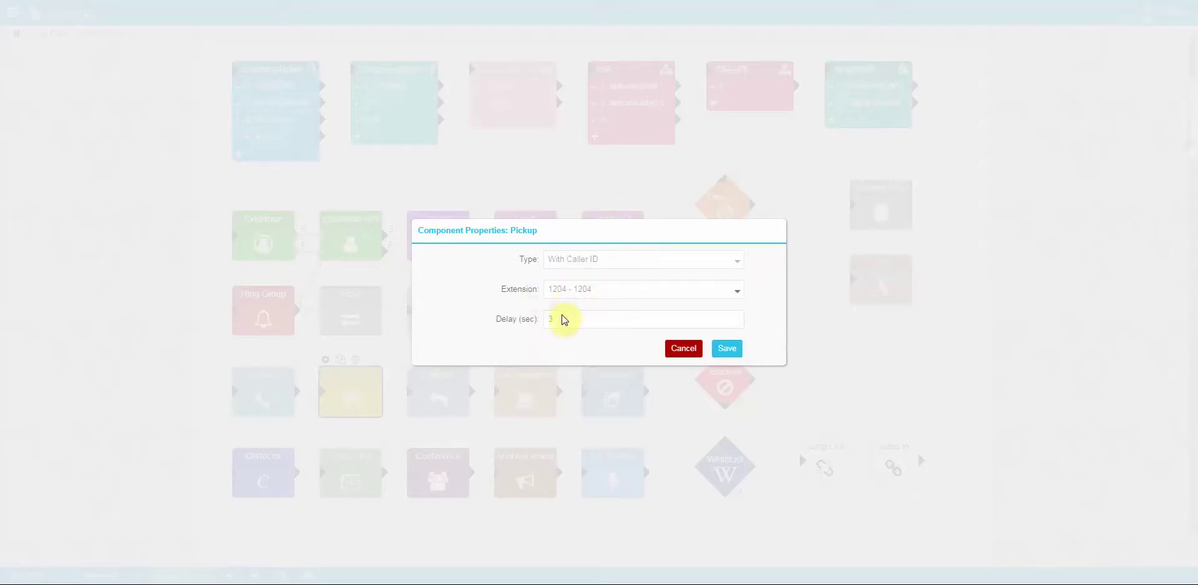
{"action": "left_click_drag", "start_coordinate": [562, 320], "coordinate": [517, 318]}
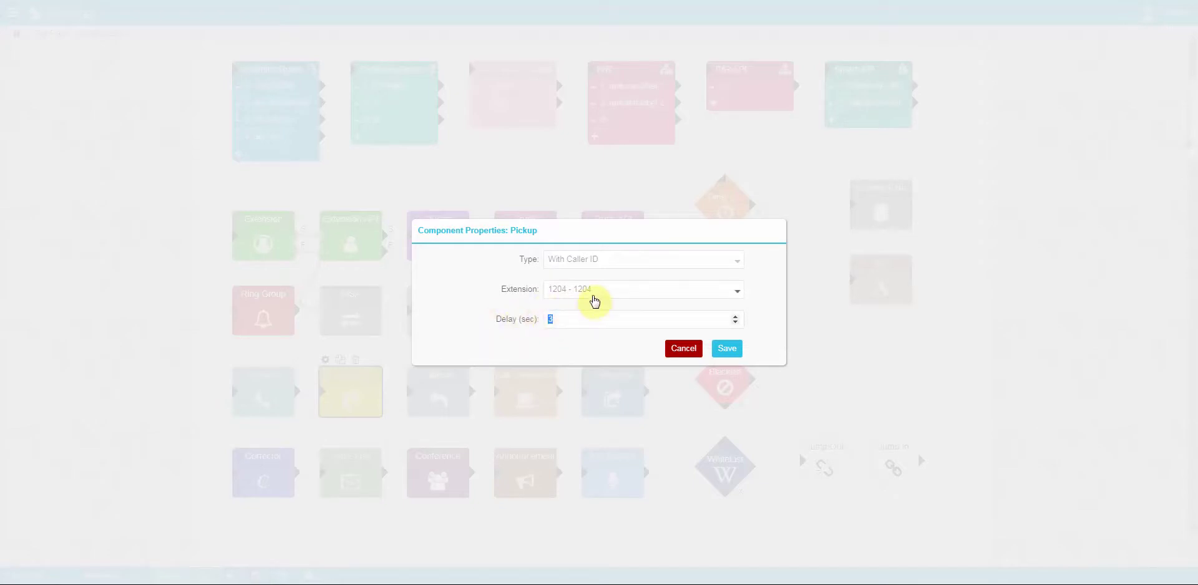
{"action": "left_click", "coordinate": [516, 301]}
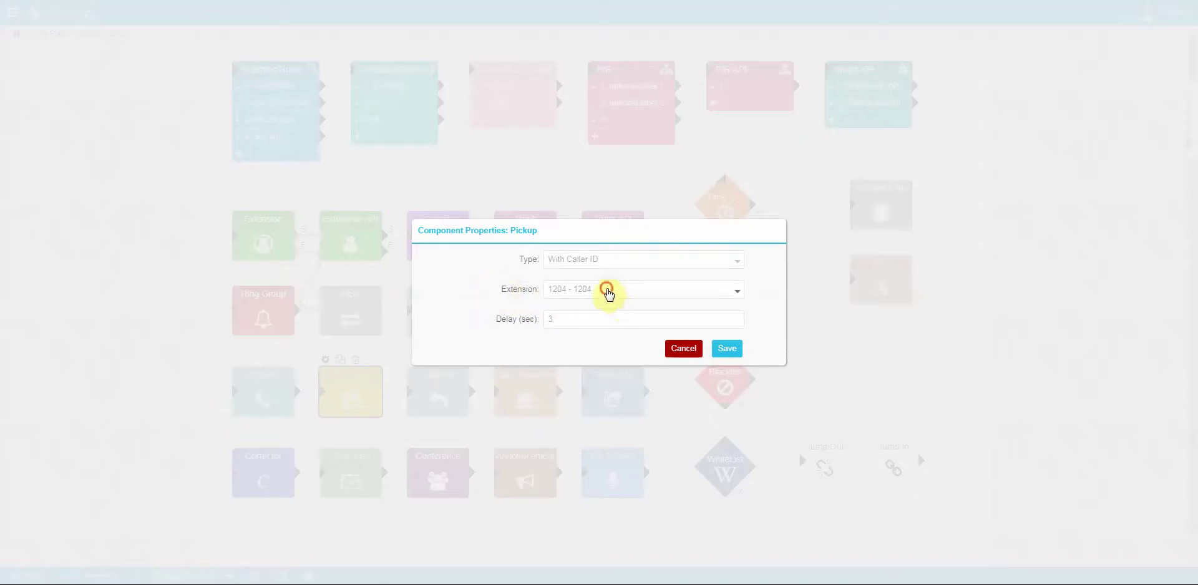
{"action": "left_click", "coordinate": [607, 291]}
{"action": "left_click", "coordinate": [593, 309]}
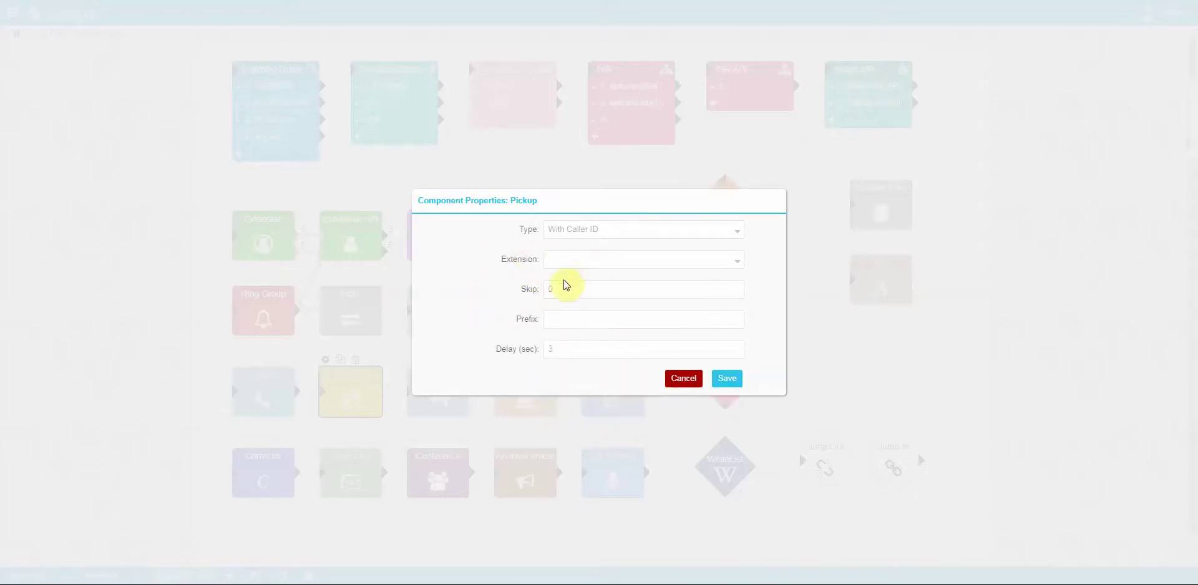
{"action": "left_click", "coordinate": [567, 315]}
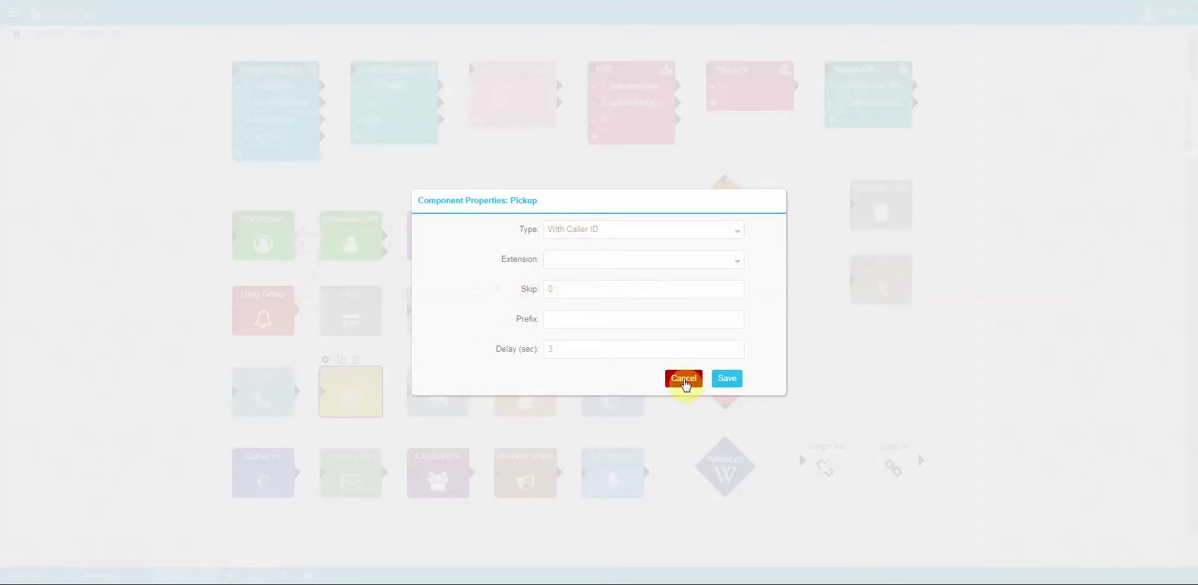
{"action": "left_click", "coordinate": [684, 378]}
{"action": "left_click", "coordinate": [440, 375]}
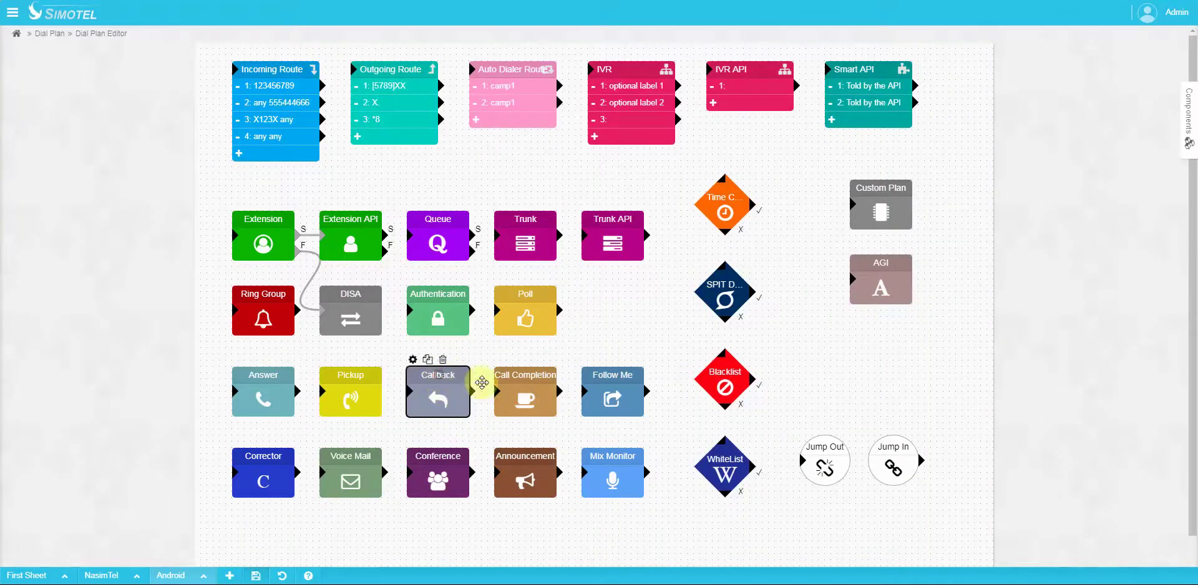
{"action": "left_click", "coordinate": [412, 360]}
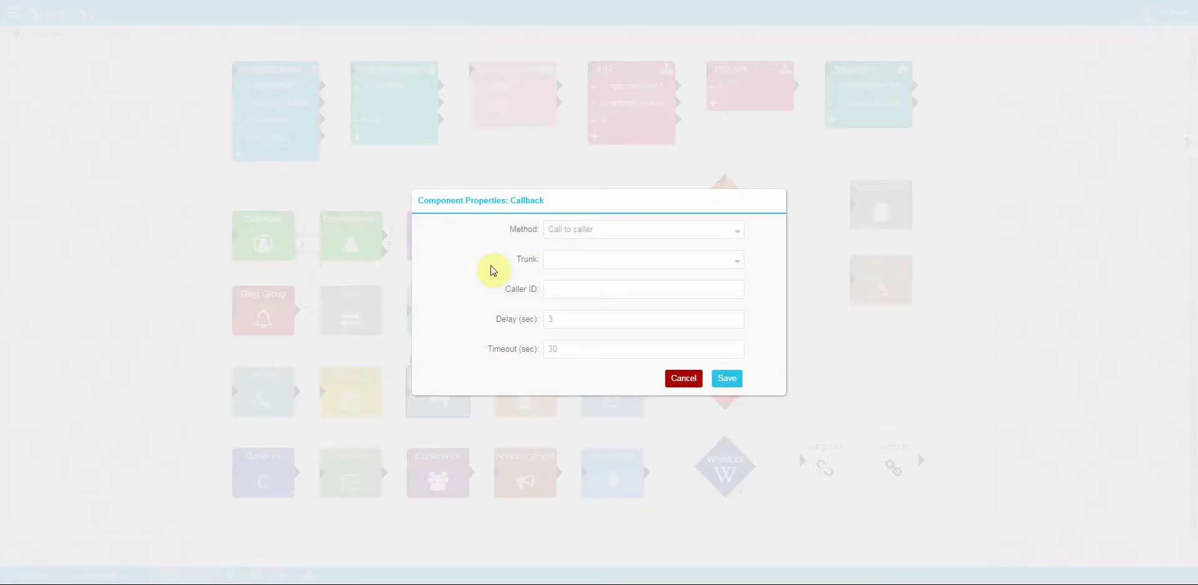
{"action": "left_click", "coordinate": [439, 408]}
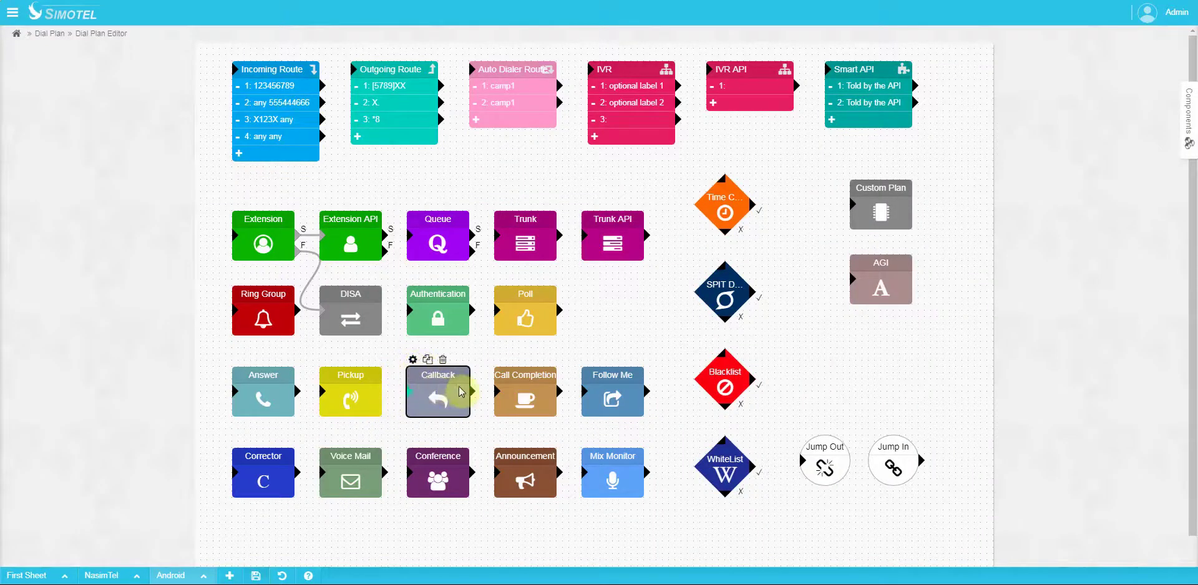
{"action": "left_click", "coordinate": [412, 360]}
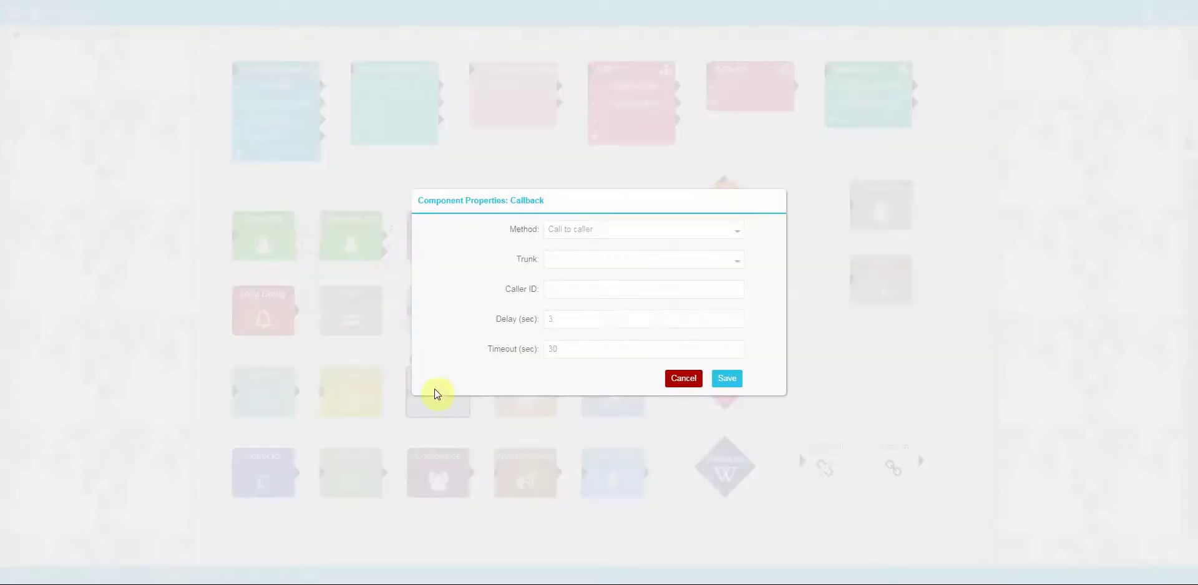
{"action": "double_click", "coordinate": [561, 319]}
{"action": "left_click", "coordinate": [600, 232]}
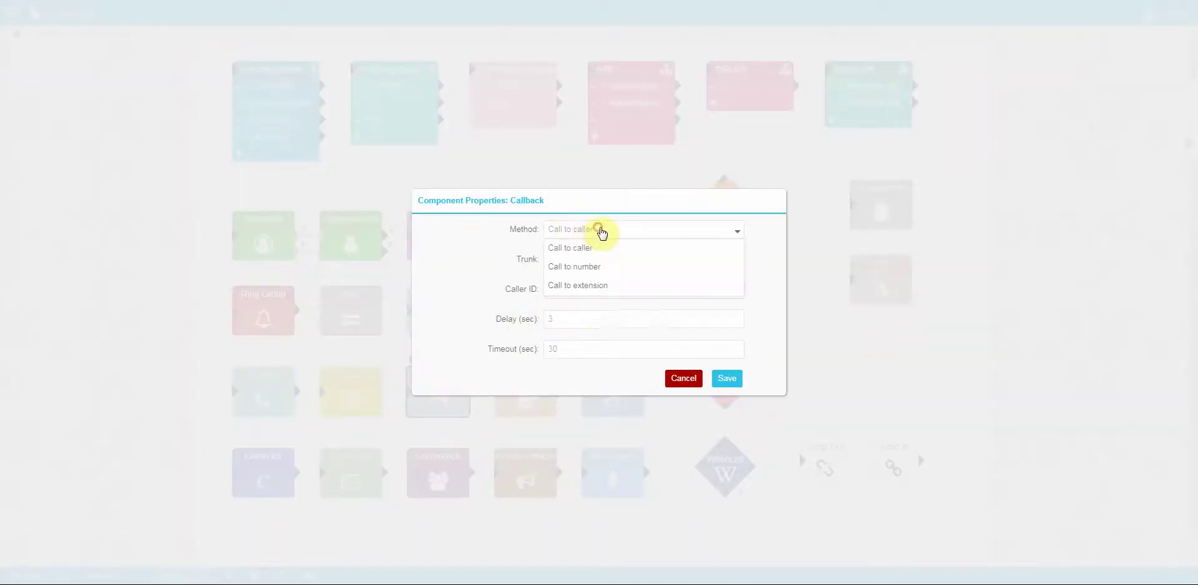
{"action": "left_click", "coordinate": [522, 235]}
{"action": "left_click", "coordinate": [569, 261]}
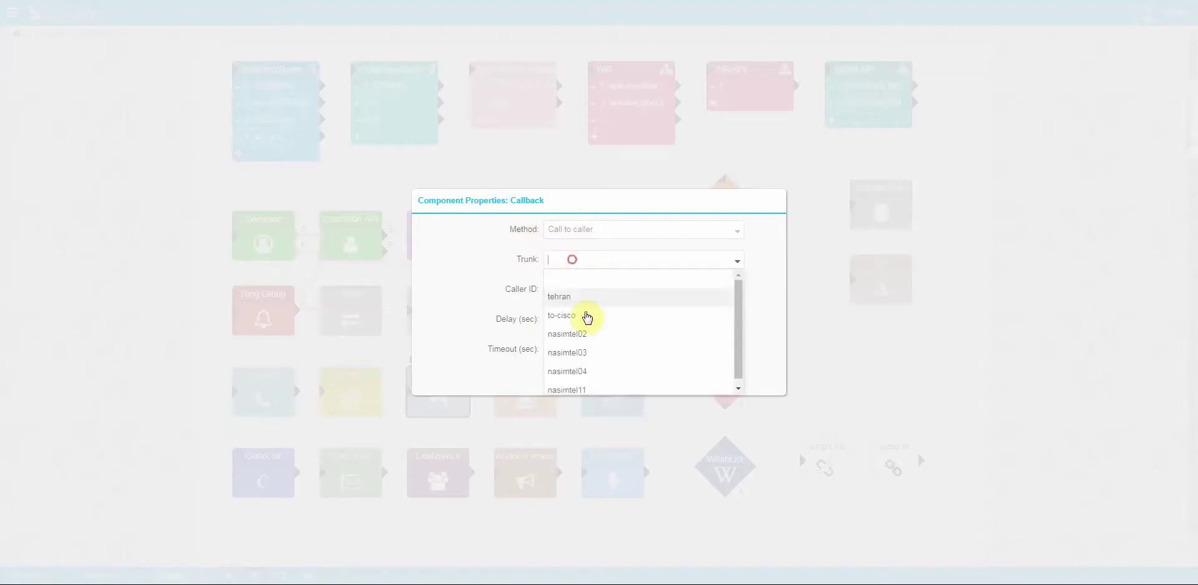
{"action": "left_click", "coordinate": [580, 310]}
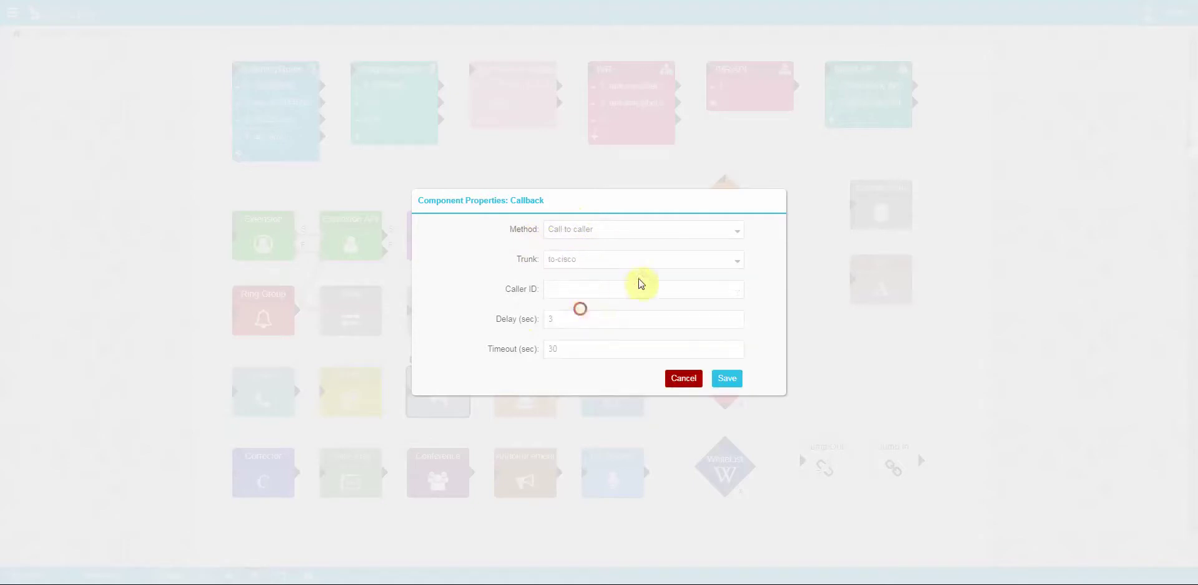
{"action": "left_click", "coordinate": [580, 288]}
{"action": "left_click", "coordinate": [727, 378]}
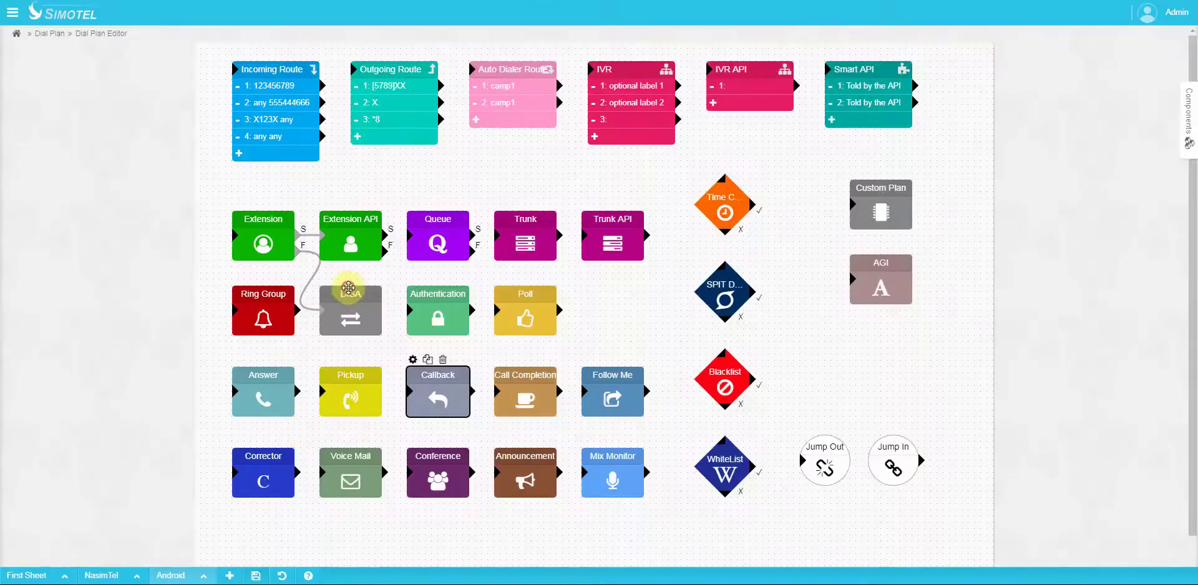
{"action": "left_click", "coordinate": [348, 304]}
{"action": "left_click", "coordinate": [424, 381]}
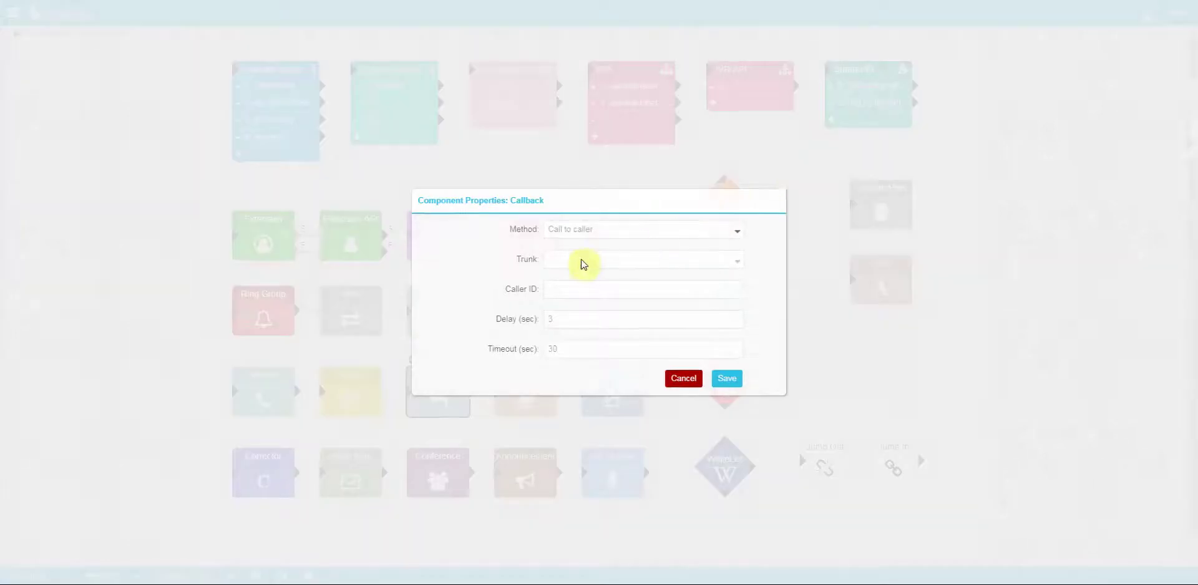
{"action": "left_click", "coordinate": [590, 263]}
{"action": "left_click", "coordinate": [593, 315]}
{"action": "left_click", "coordinate": [612, 230]}
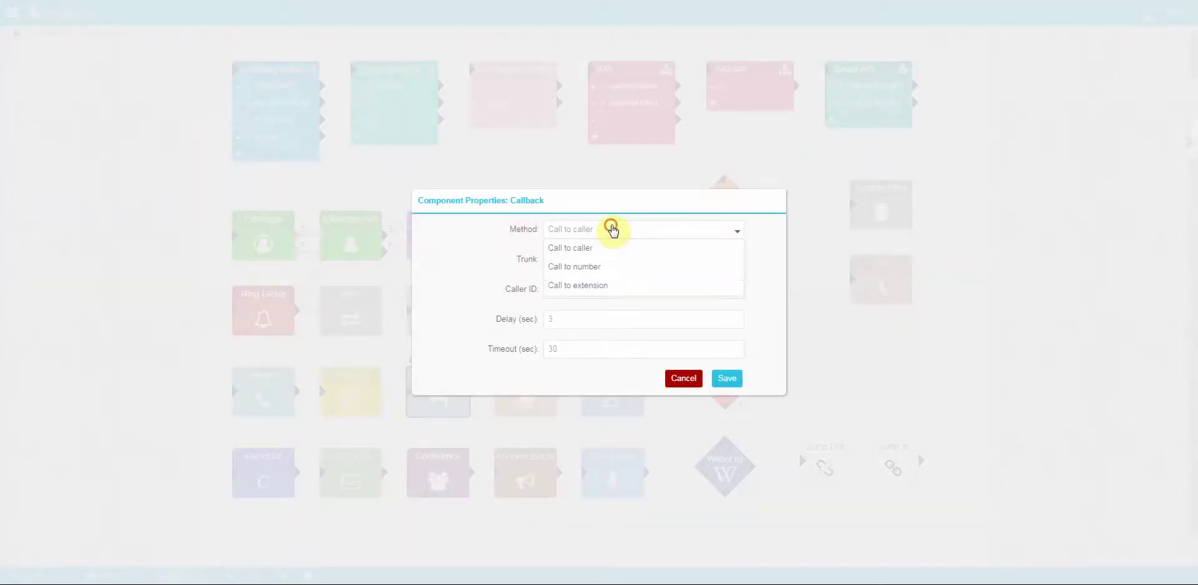
{"action": "left_click", "coordinate": [601, 268]}
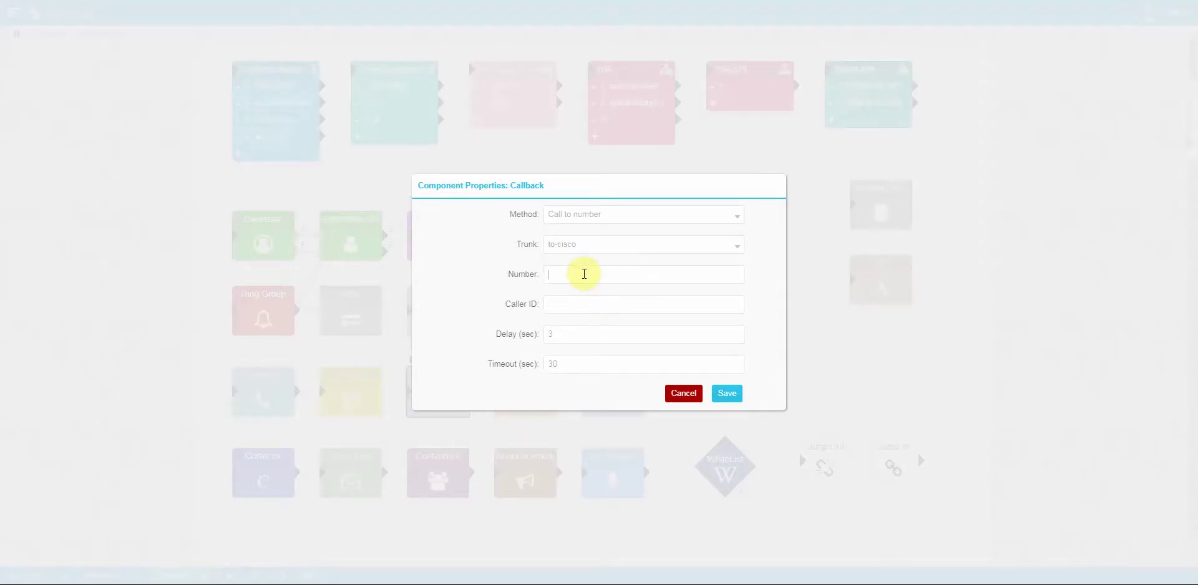
{"action": "left_click", "coordinate": [584, 274]}
{"action": "type", "text": "12345"}
{"action": "left_click", "coordinate": [608, 216]}
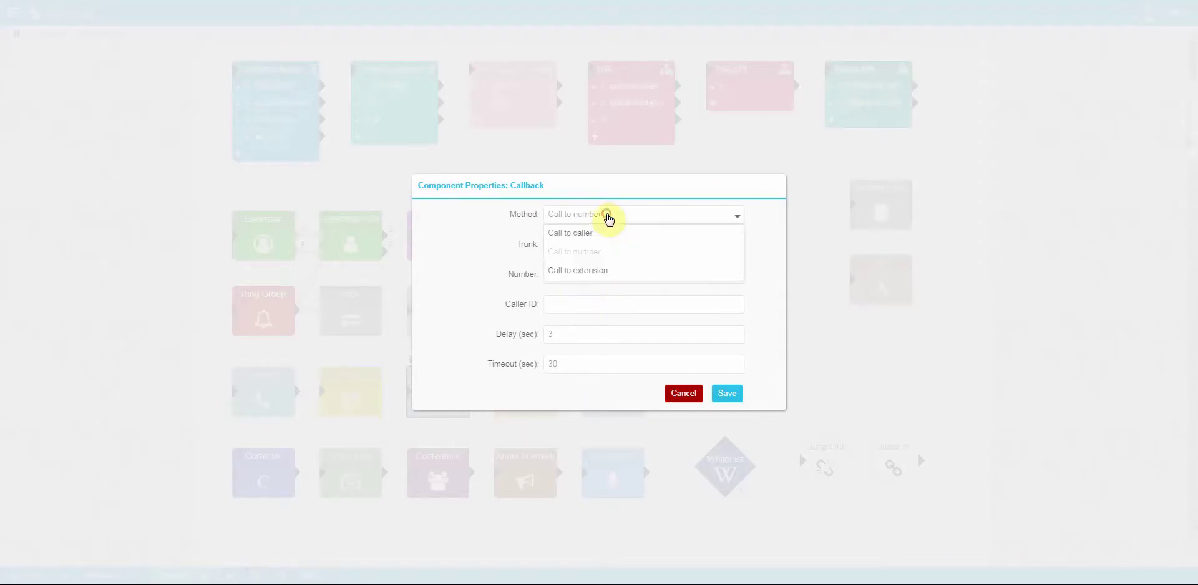
{"action": "left_click", "coordinate": [608, 272]}
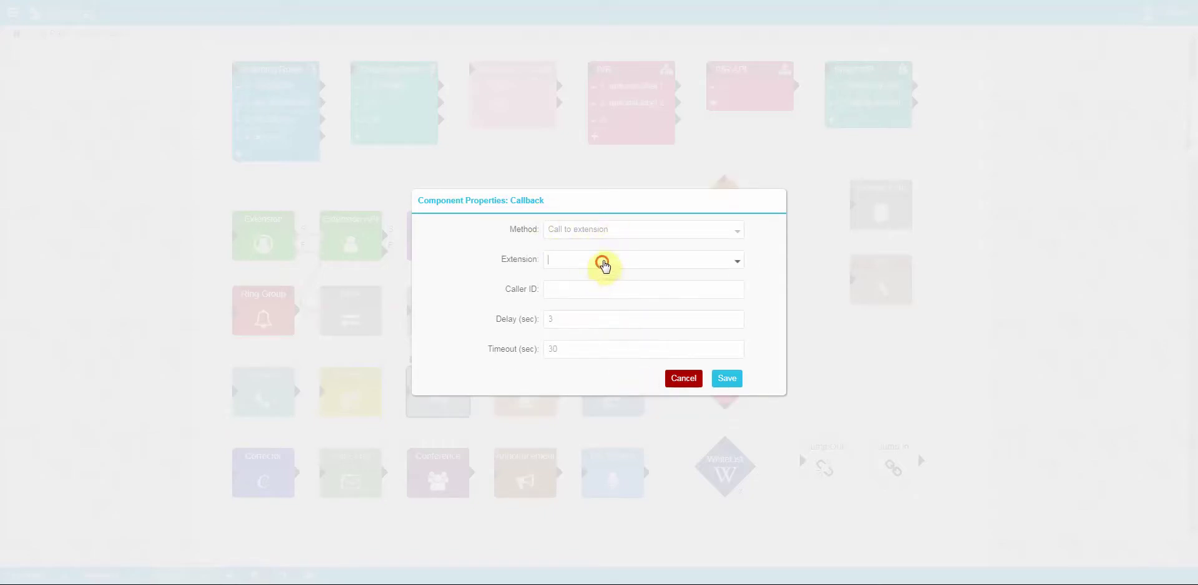
{"action": "left_click", "coordinate": [603, 263]}
{"action": "left_click", "coordinate": [481, 270]}
{"action": "left_click", "coordinate": [684, 378]}
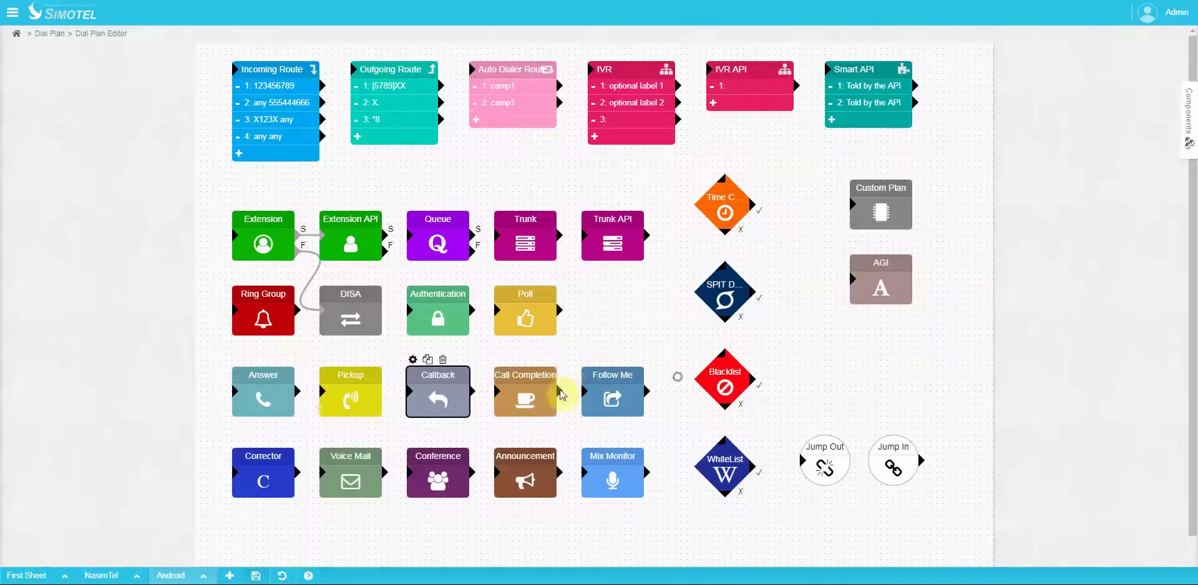
{"action": "left_click", "coordinate": [522, 390]}
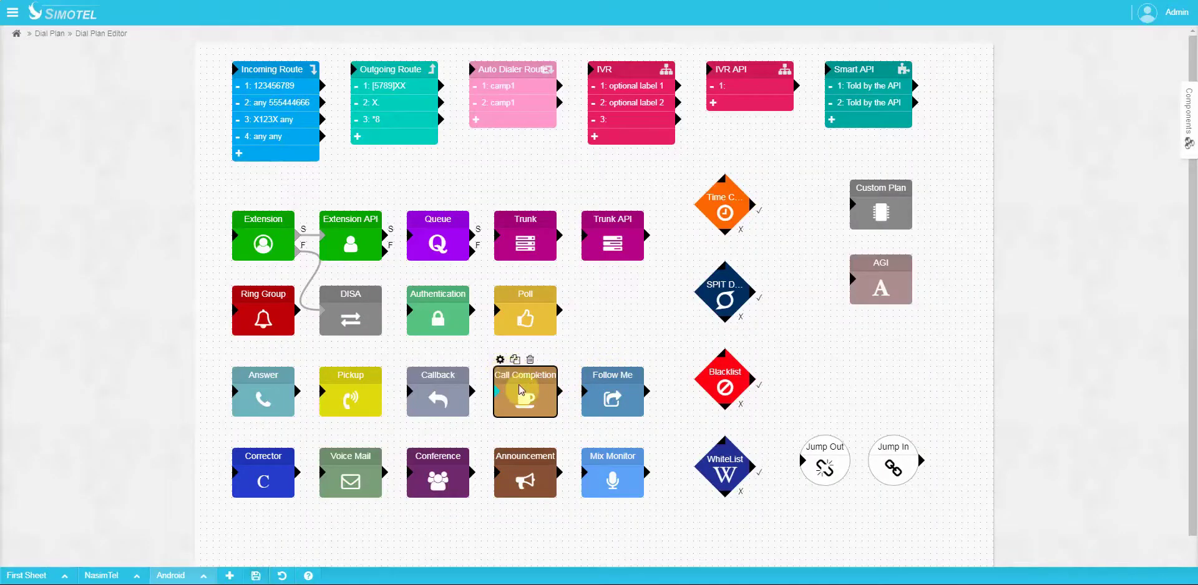
{"action": "left_click", "coordinate": [500, 360]}
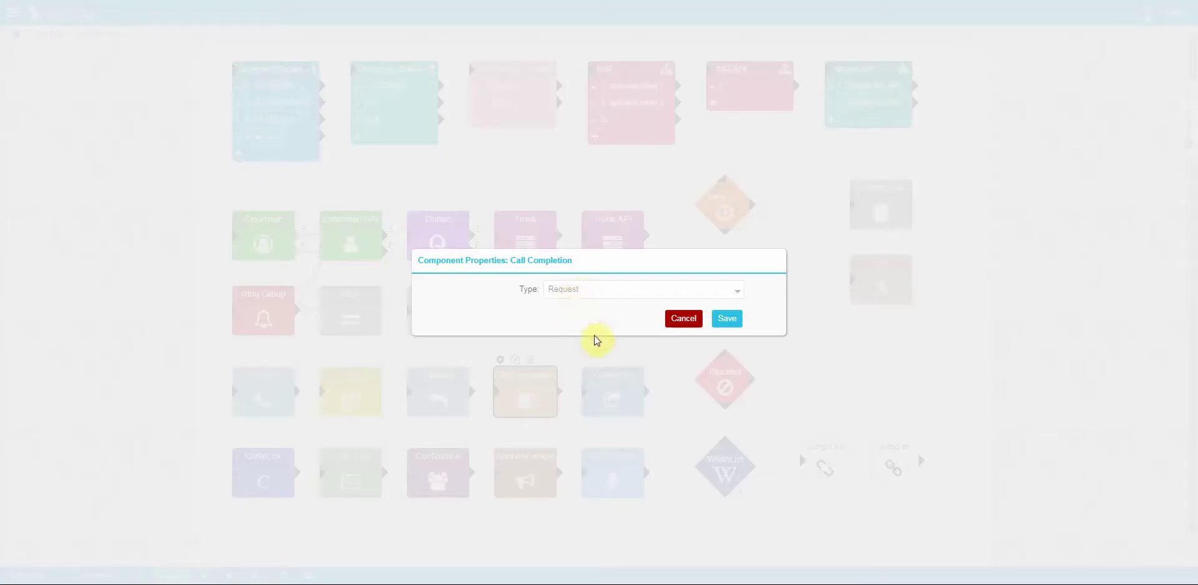
{"action": "left_click", "coordinate": [598, 291]}
{"action": "left_click", "coordinate": [499, 288]}
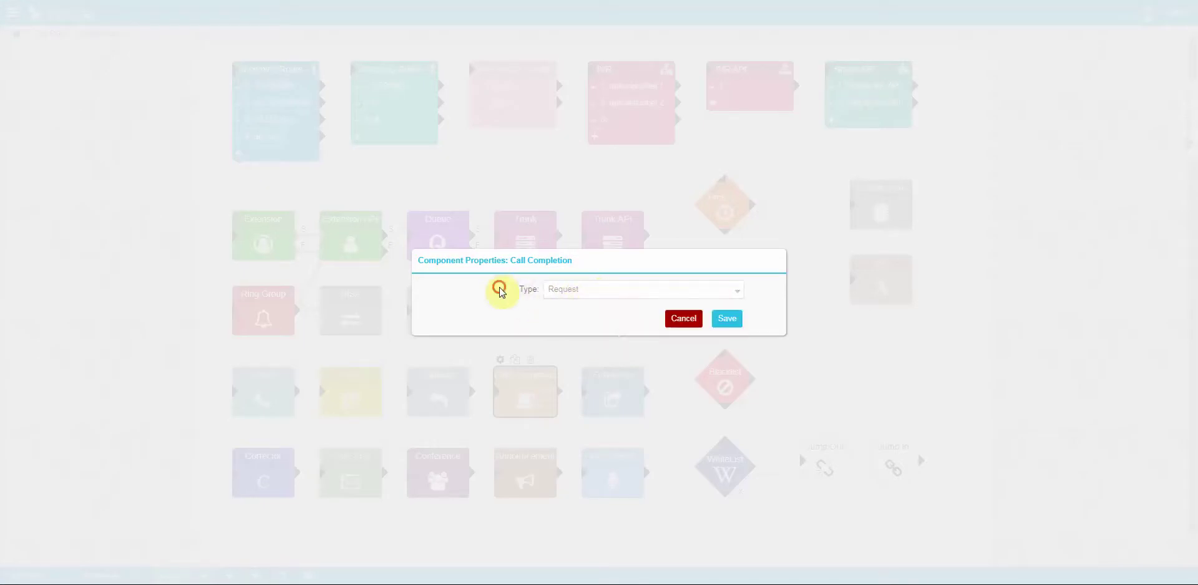
{"action": "left_click", "coordinate": [681, 319]}
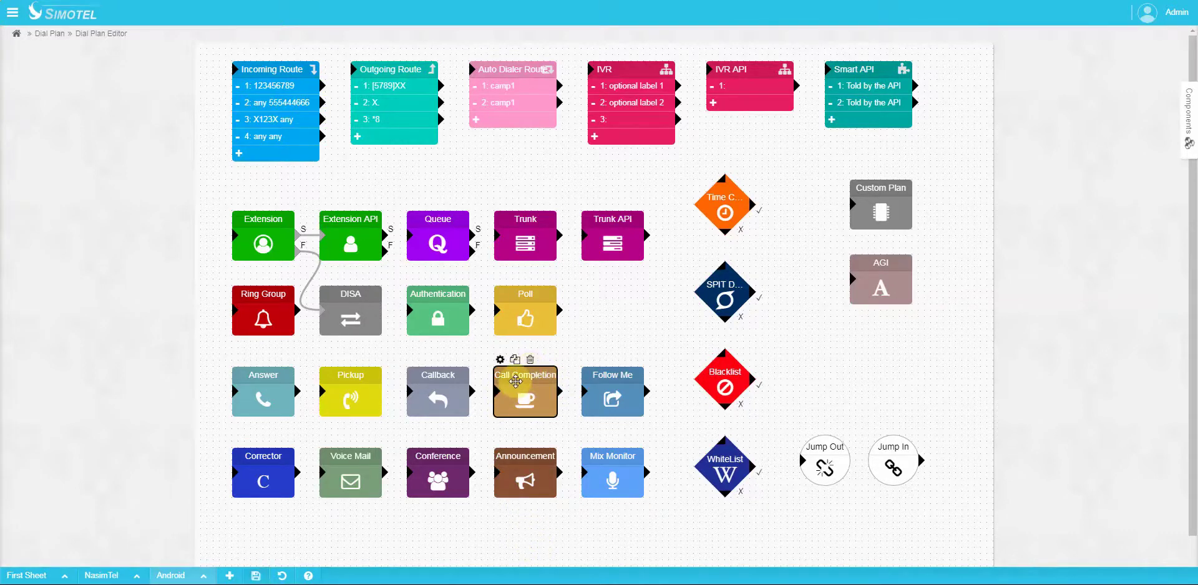
Step: Add Follow Me followers 1204, 1301 and the agent at extension 170
{"action": "left_click", "coordinate": [593, 377]}
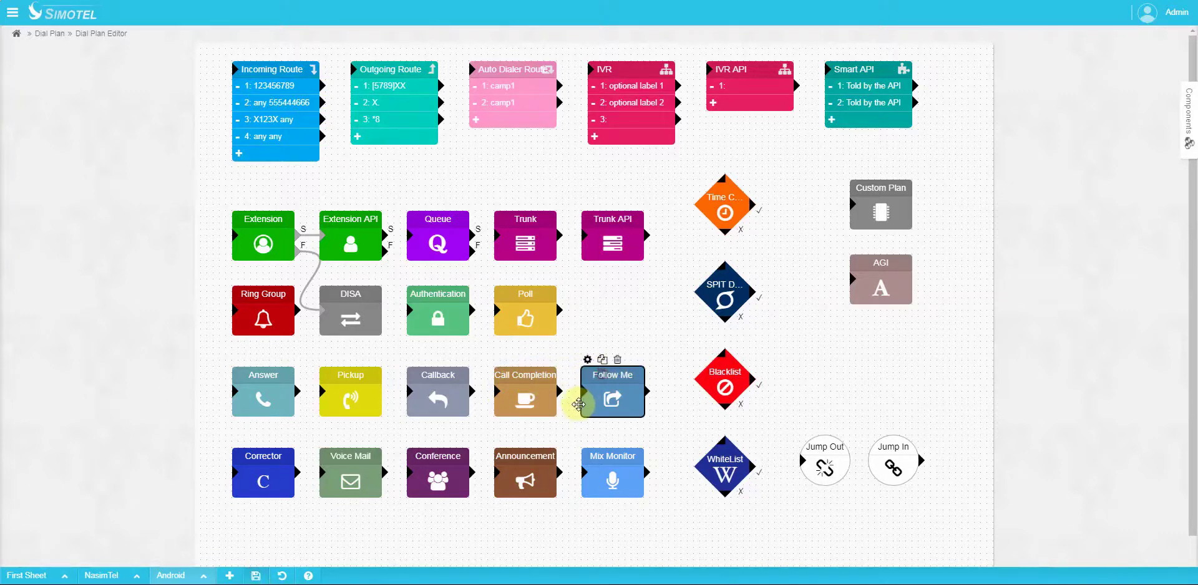
{"action": "left_click", "coordinate": [587, 360]}
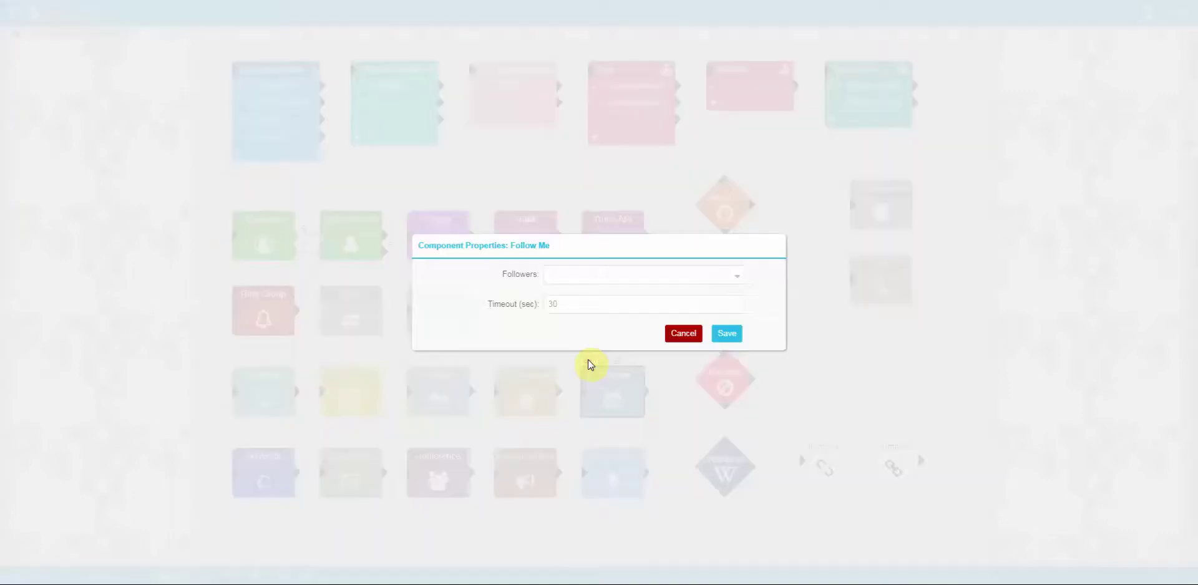
{"action": "left_click", "coordinate": [578, 281]}
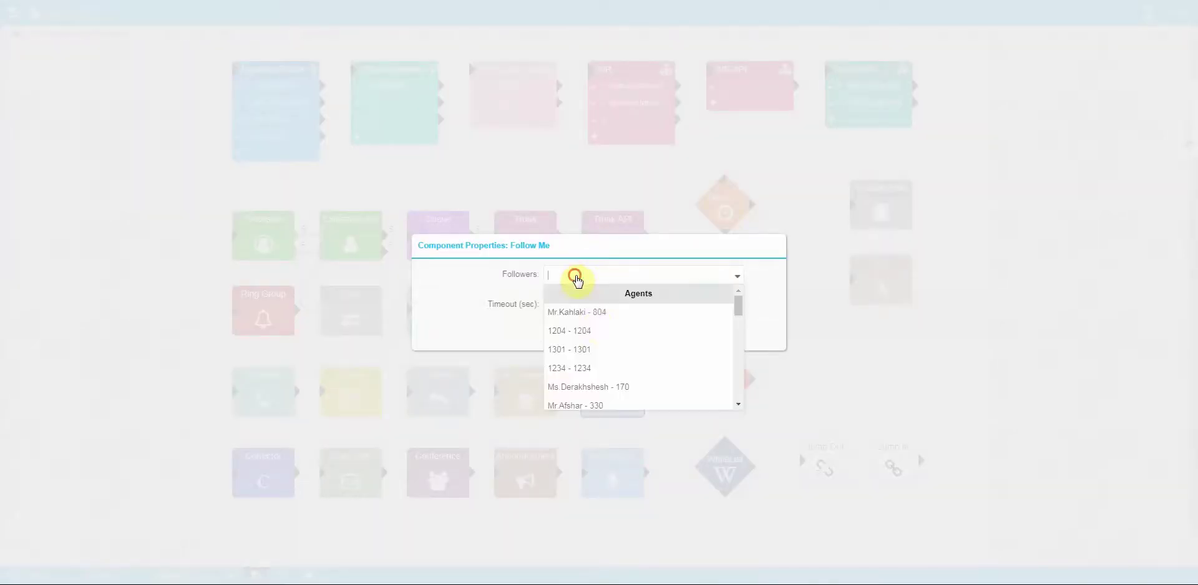
{"action": "left_click", "coordinate": [593, 337]}
{"action": "left_click", "coordinate": [593, 355]}
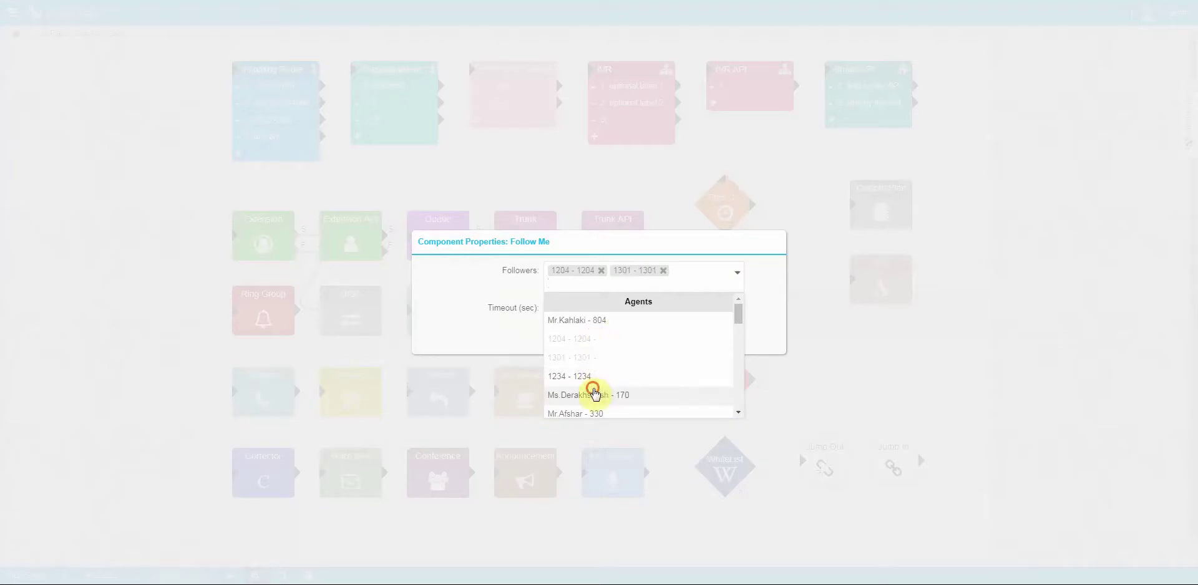
{"action": "left_click", "coordinate": [593, 393]}
Step: Add trunk followers to-cisco/1234 and nasimtel04/45678, then close the Follow Me settings
{"action": "scroll", "coordinate": [631, 353], "scroll_direction": "down", "scroll_amount": 5}
{"action": "scroll", "coordinate": [631, 353], "scroll_direction": "down", "scroll_amount": 10}
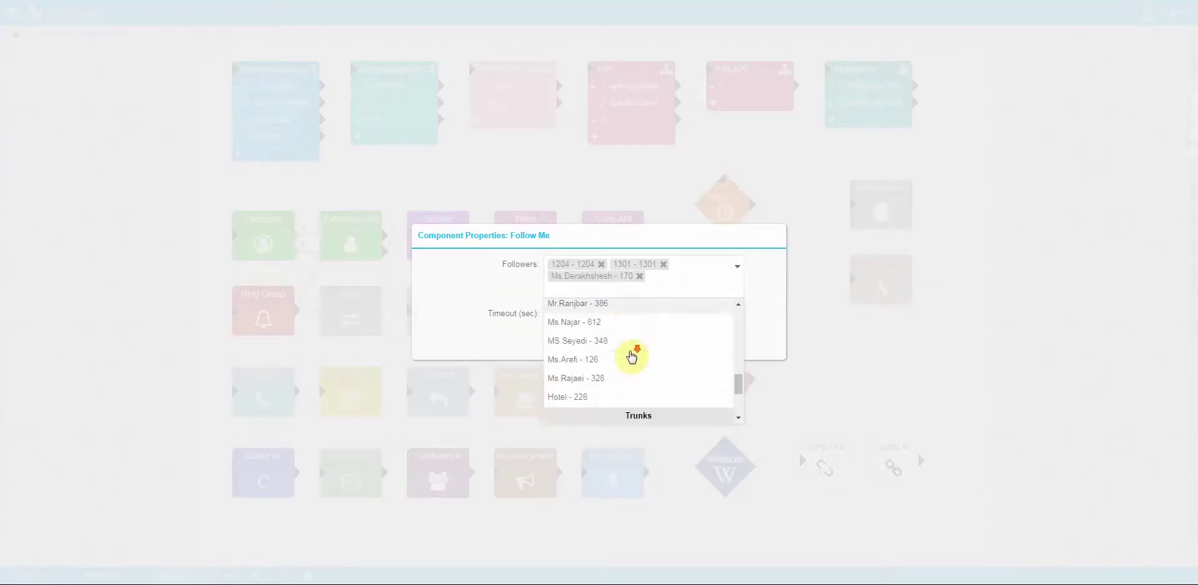
{"action": "left_click", "coordinate": [582, 340]}
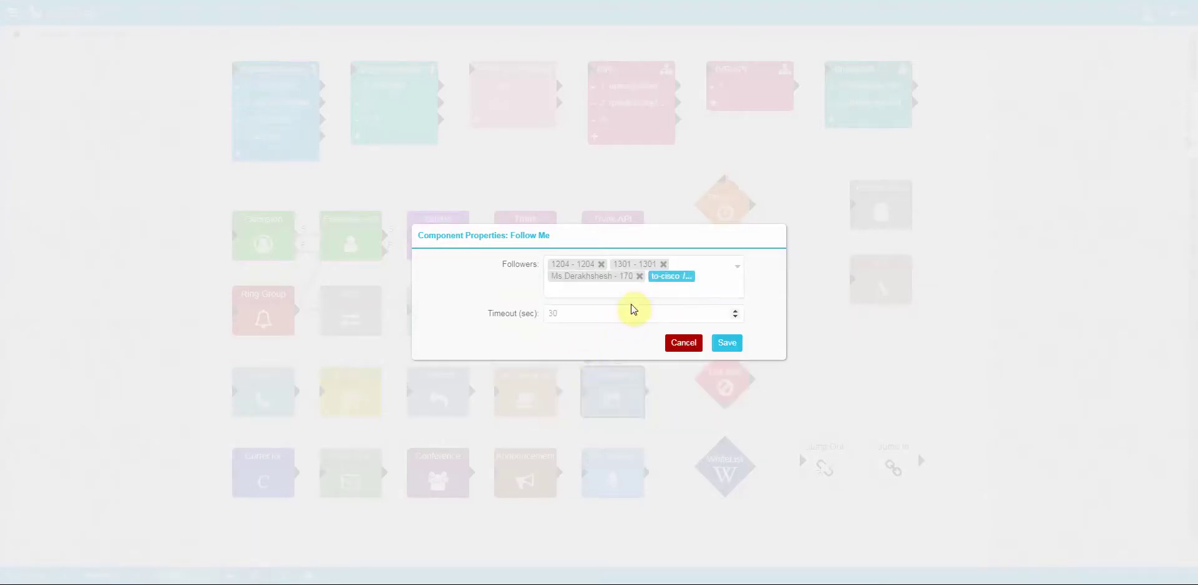
{"action": "type", "text": "1234"}
{"action": "left_click", "coordinate": [624, 301]}
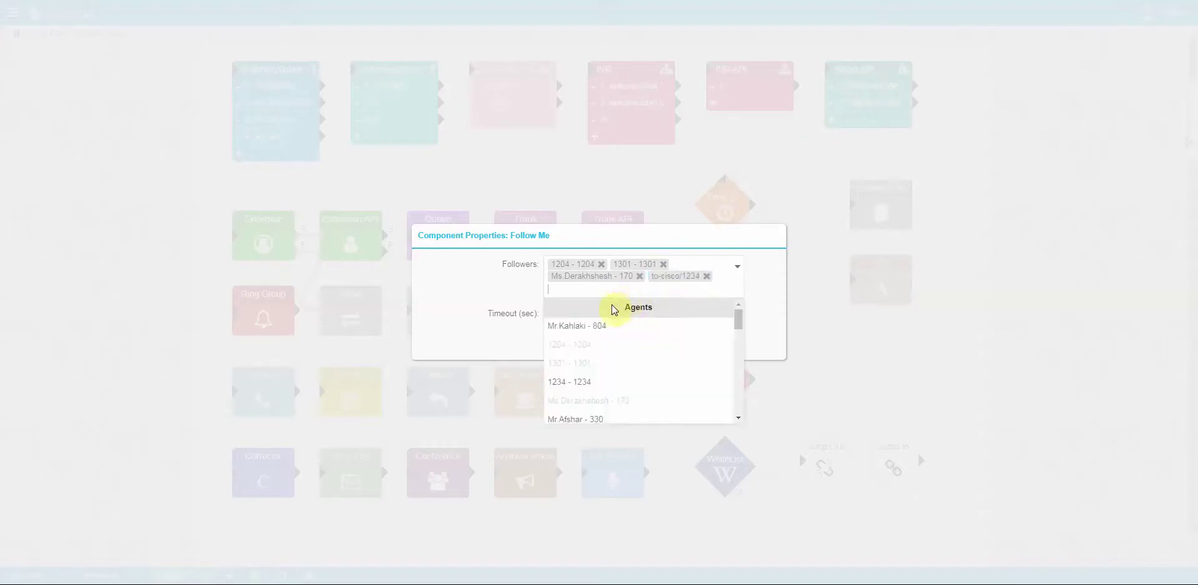
{"action": "scroll", "coordinate": [588, 392], "scroll_direction": "down", "scroll_amount": 5}
{"action": "scroll", "coordinate": [587, 395], "scroll_direction": "down", "scroll_amount": 6}
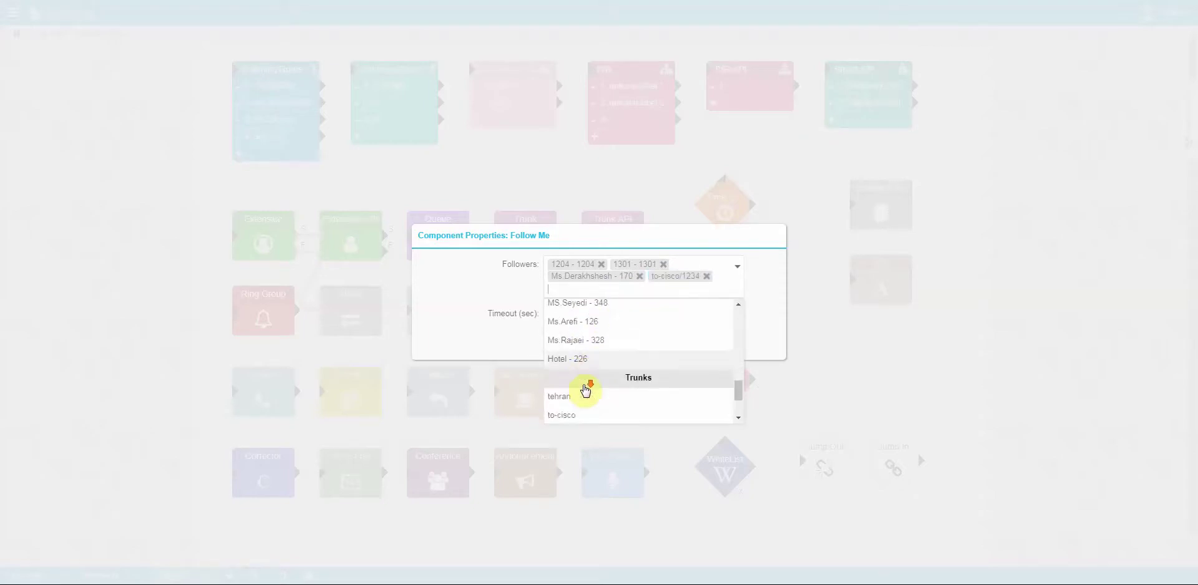
{"action": "left_click", "coordinate": [581, 394]}
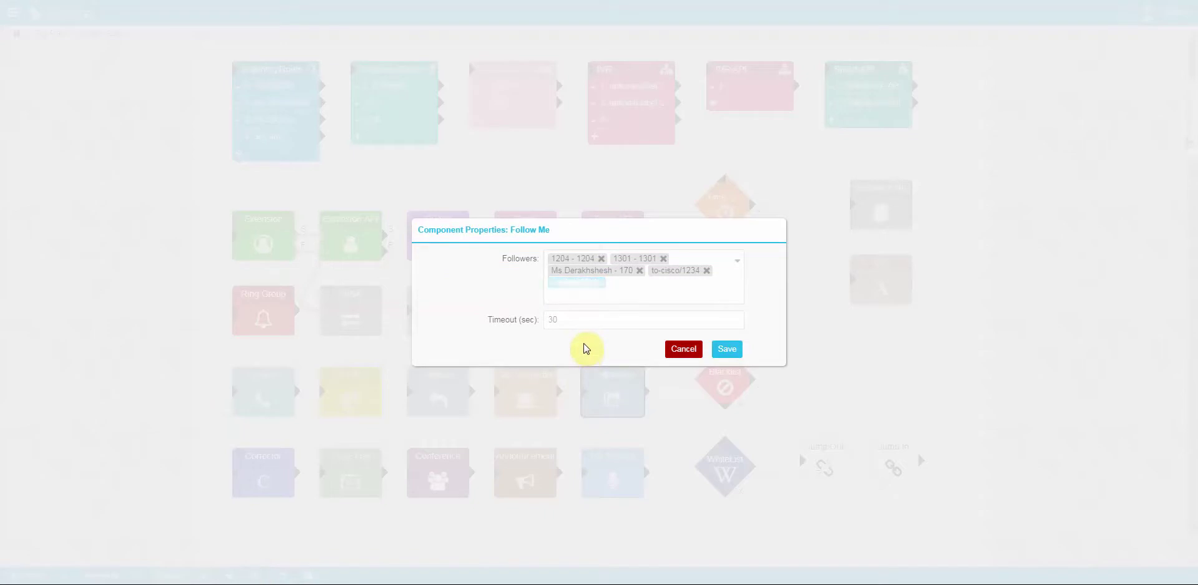
{"action": "type", "text": "45678"}
{"action": "key", "text": "Return"}
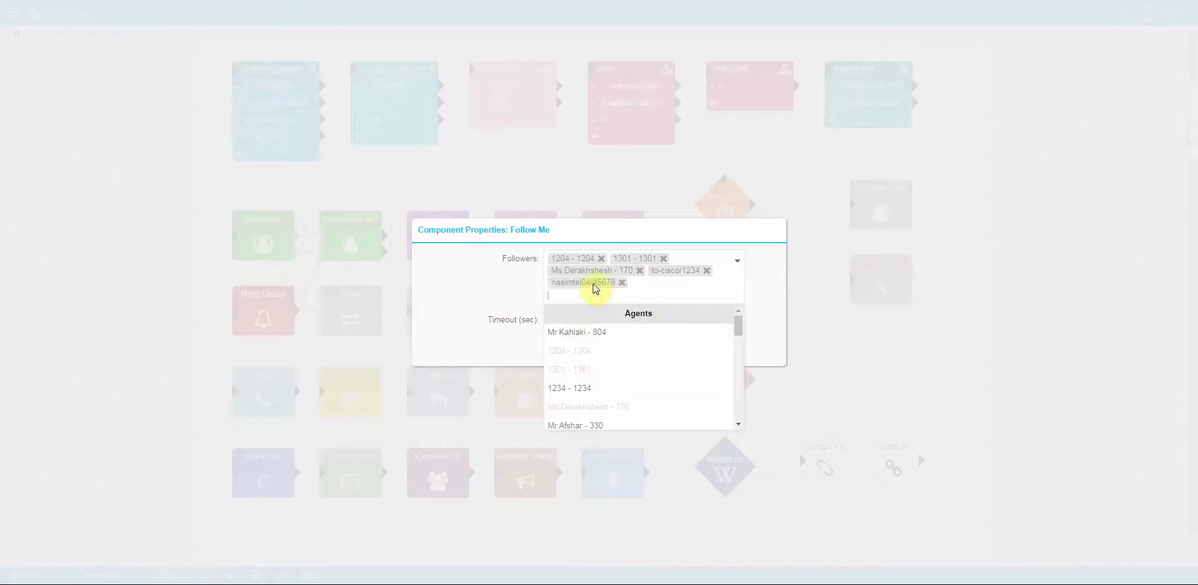
{"action": "left_click", "coordinate": [497, 289]}
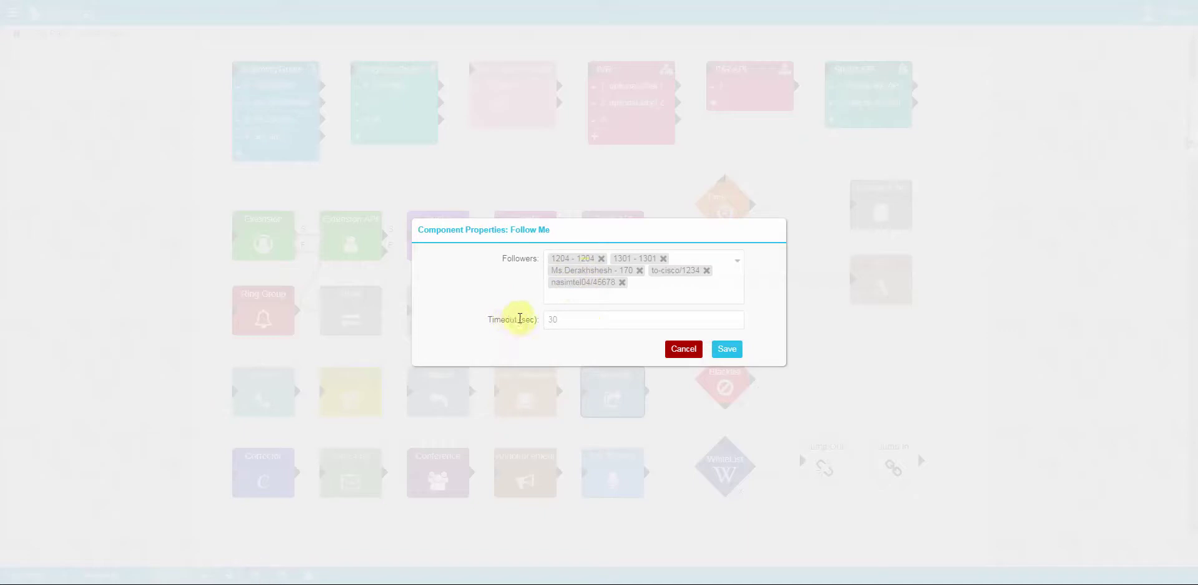
{"action": "left_click", "coordinate": [684, 349]}
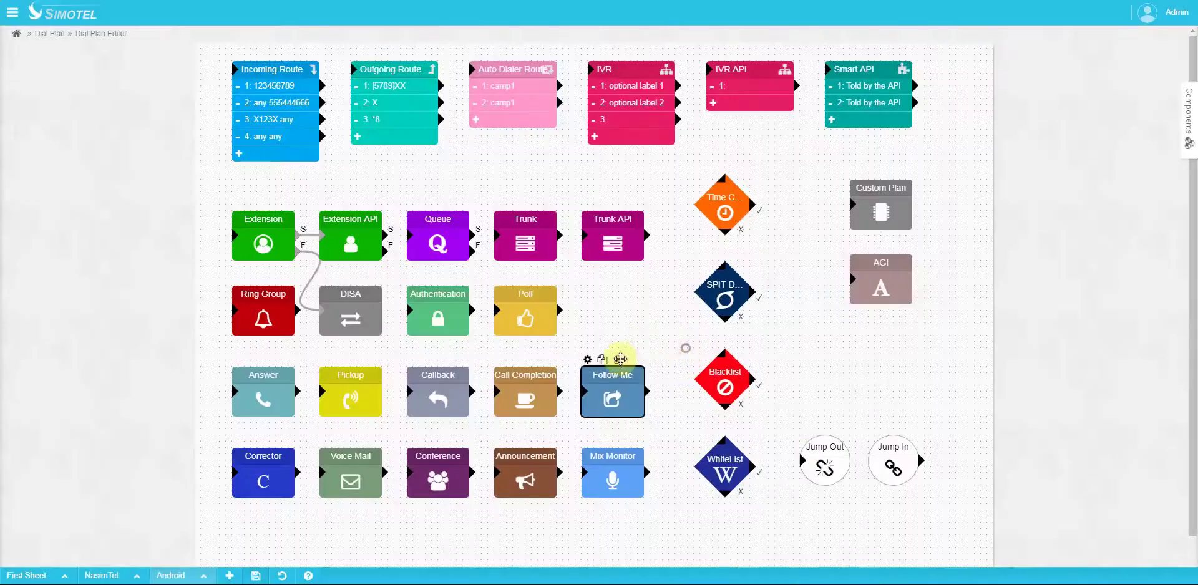
{"action": "left_click", "coordinate": [265, 455]}
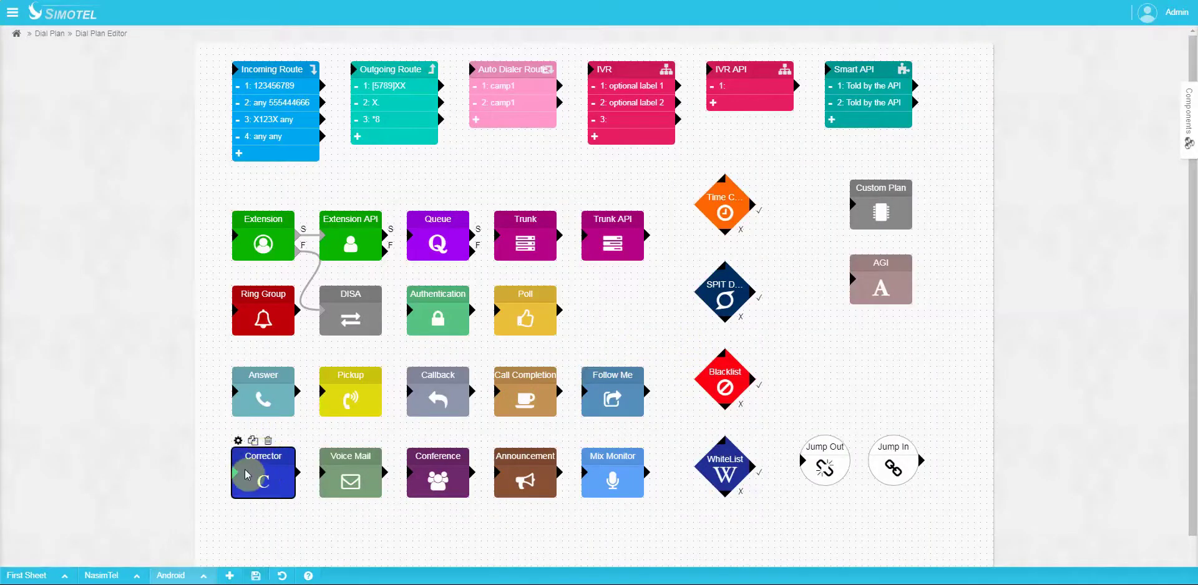
{"action": "left_click", "coordinate": [238, 441]}
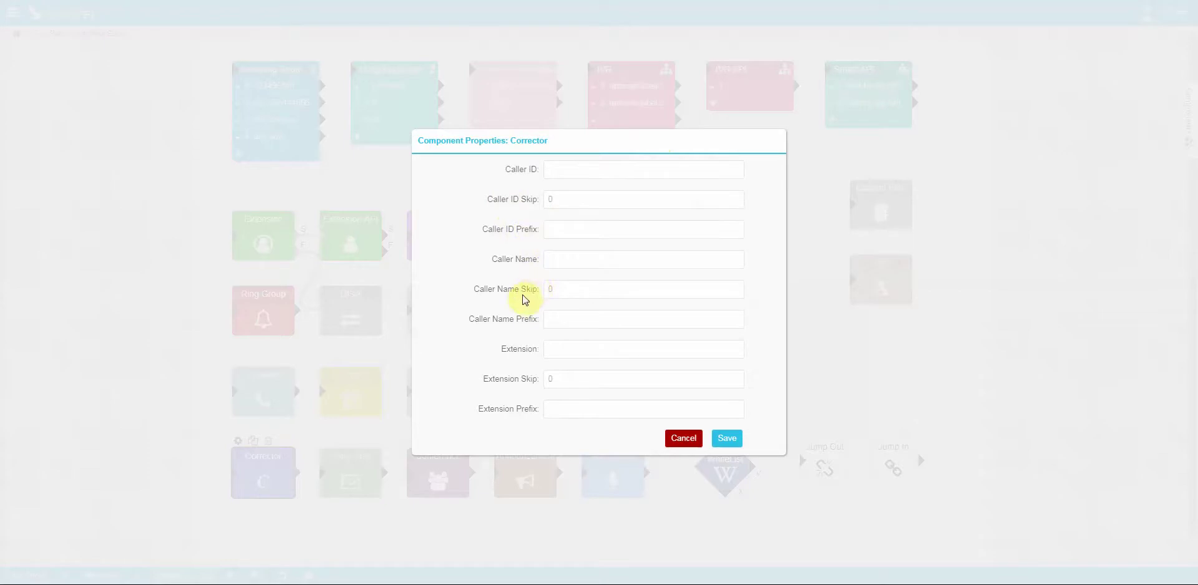
{"action": "left_click", "coordinate": [681, 438]}
{"action": "left_click", "coordinate": [331, 462]}
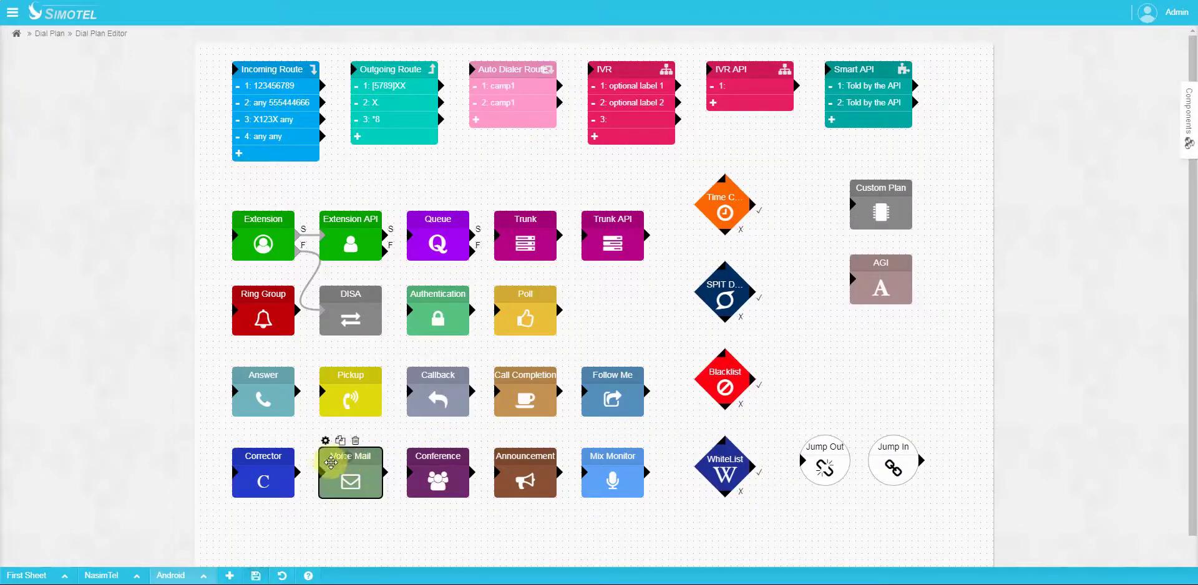
{"action": "left_click", "coordinate": [326, 441]}
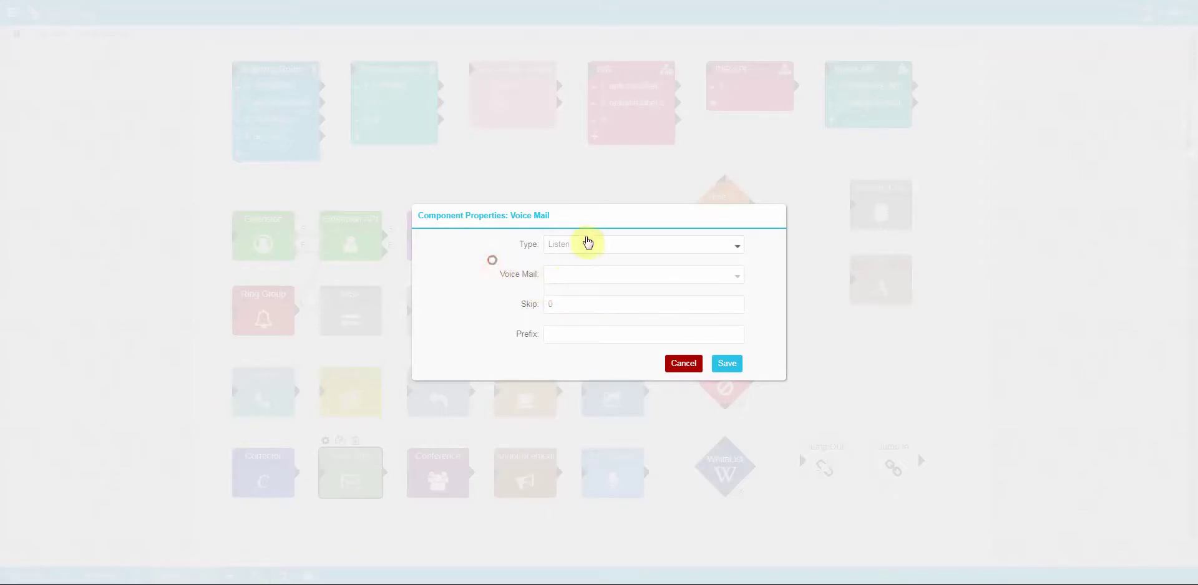
{"action": "left_click", "coordinate": [564, 244]}
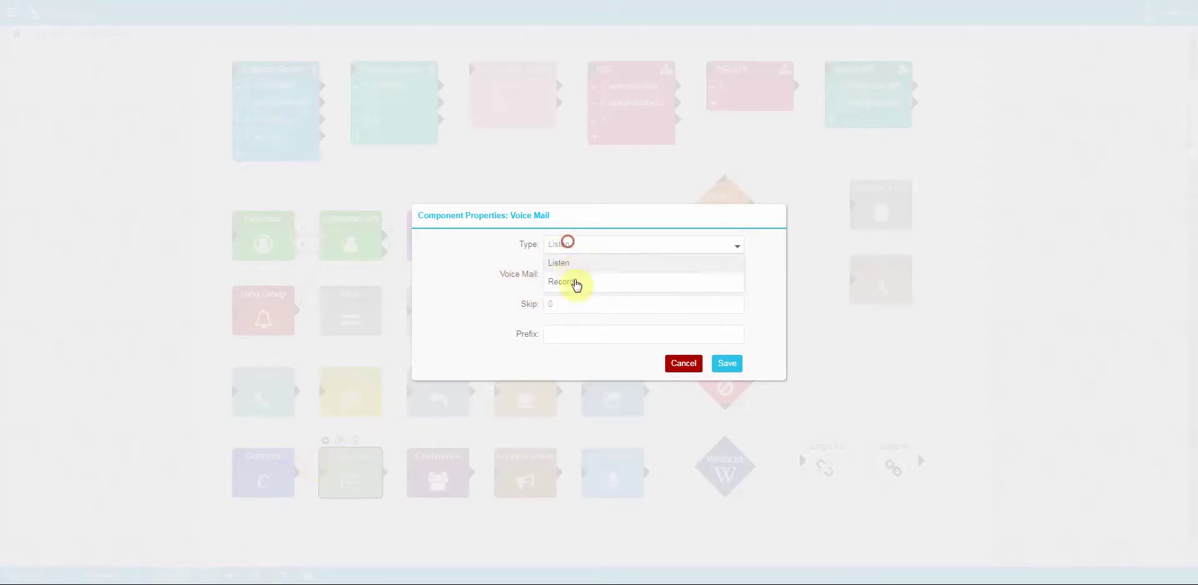
{"action": "left_click", "coordinate": [571, 281]}
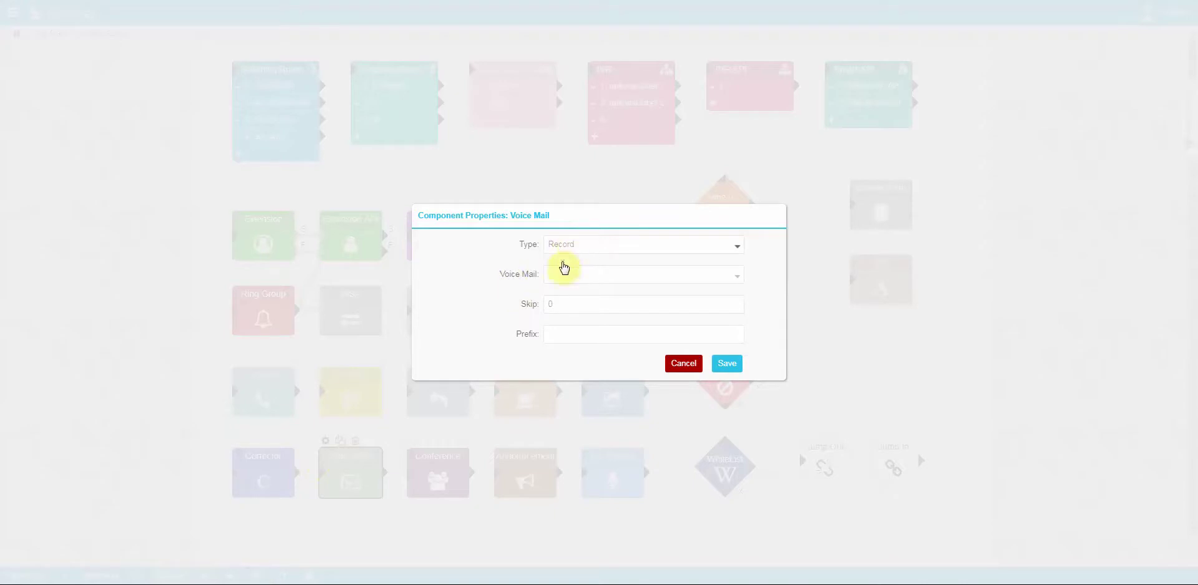
{"action": "left_click", "coordinate": [684, 364]}
{"action": "left_click", "coordinate": [441, 458]}
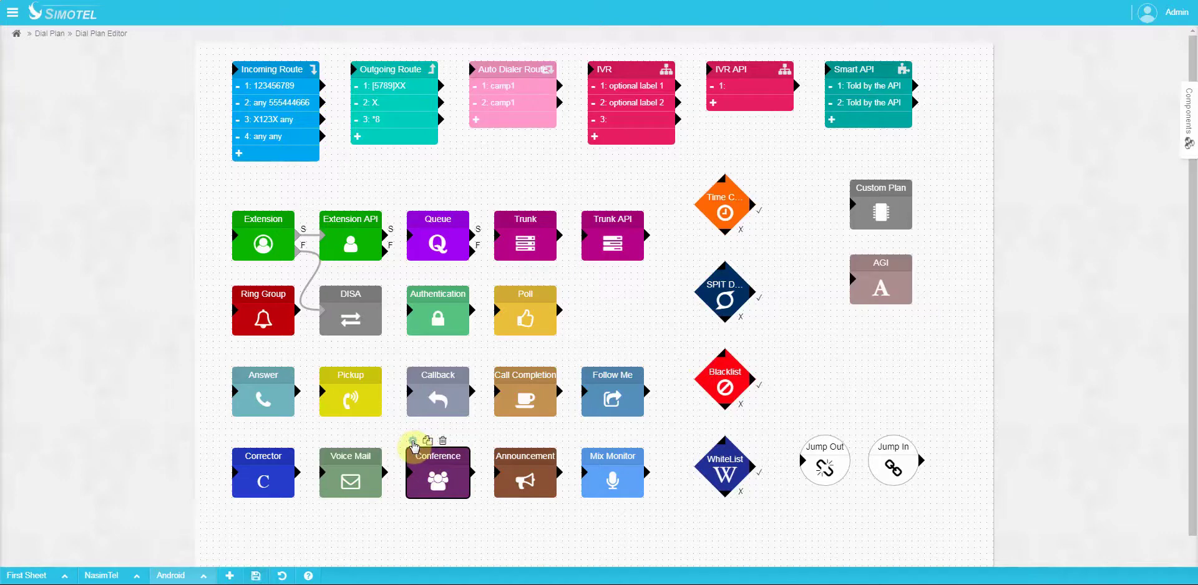
{"action": "left_click", "coordinate": [413, 442]}
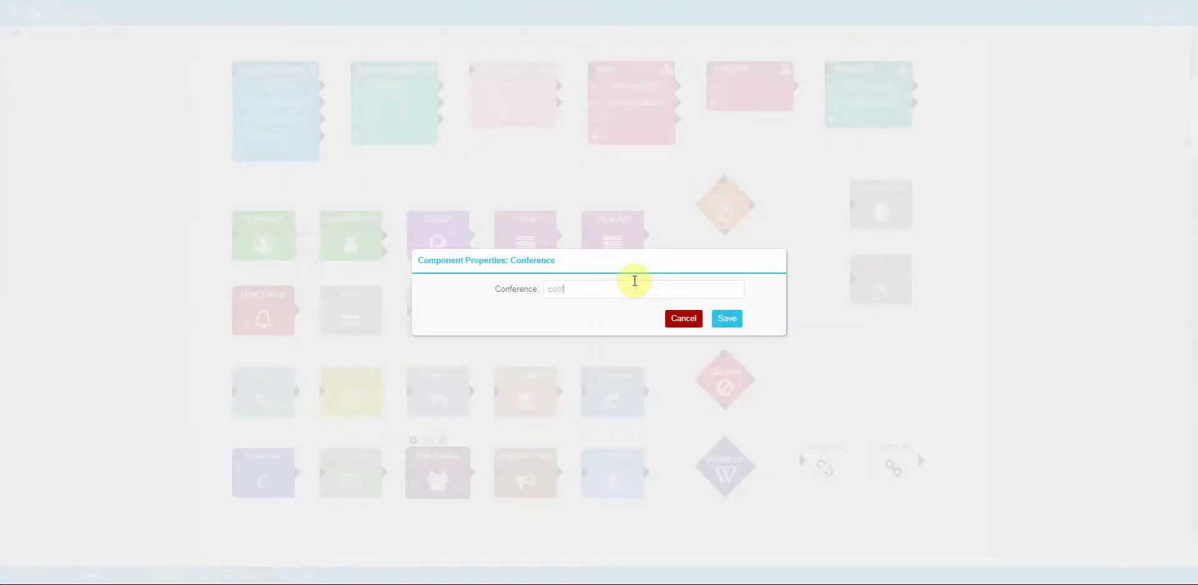
{"action": "left_click", "coordinate": [683, 318]}
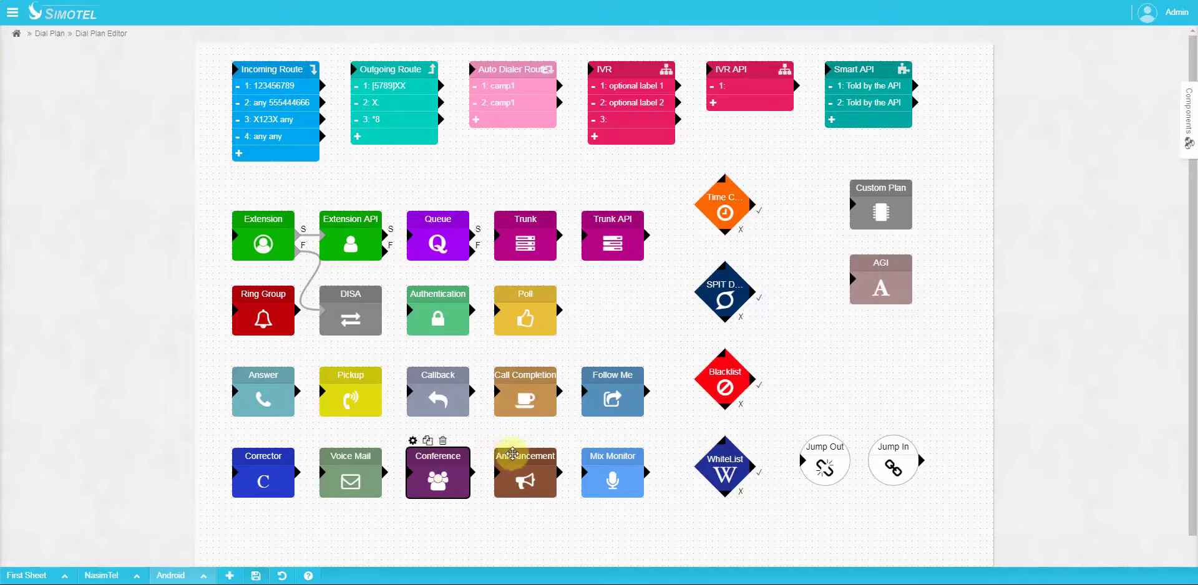
{"action": "left_click", "coordinate": [499, 441]}
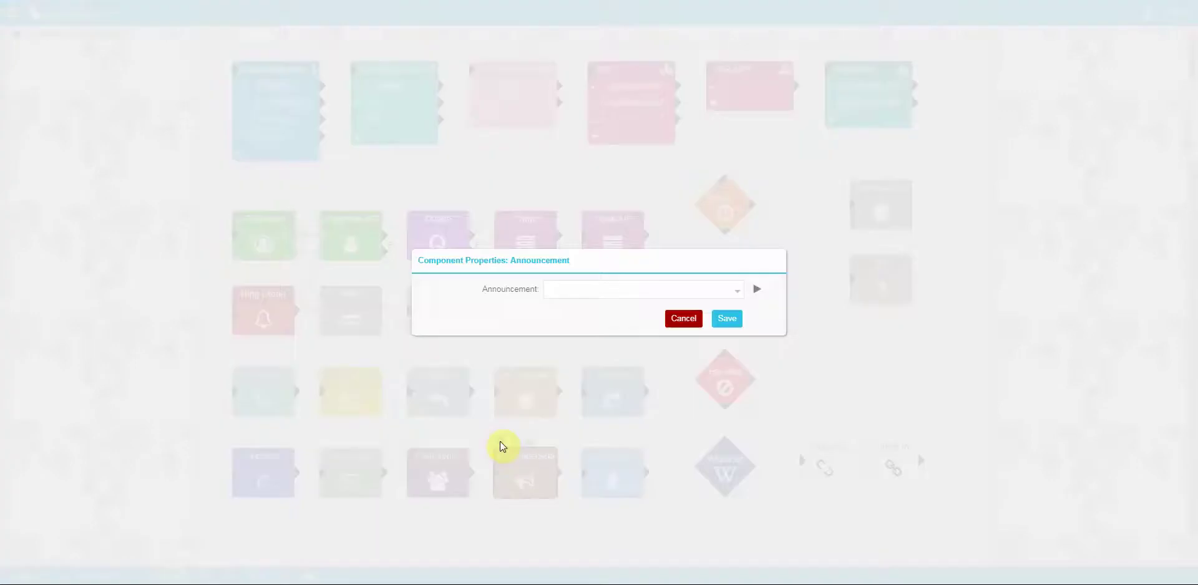
{"action": "left_click", "coordinate": [573, 291]}
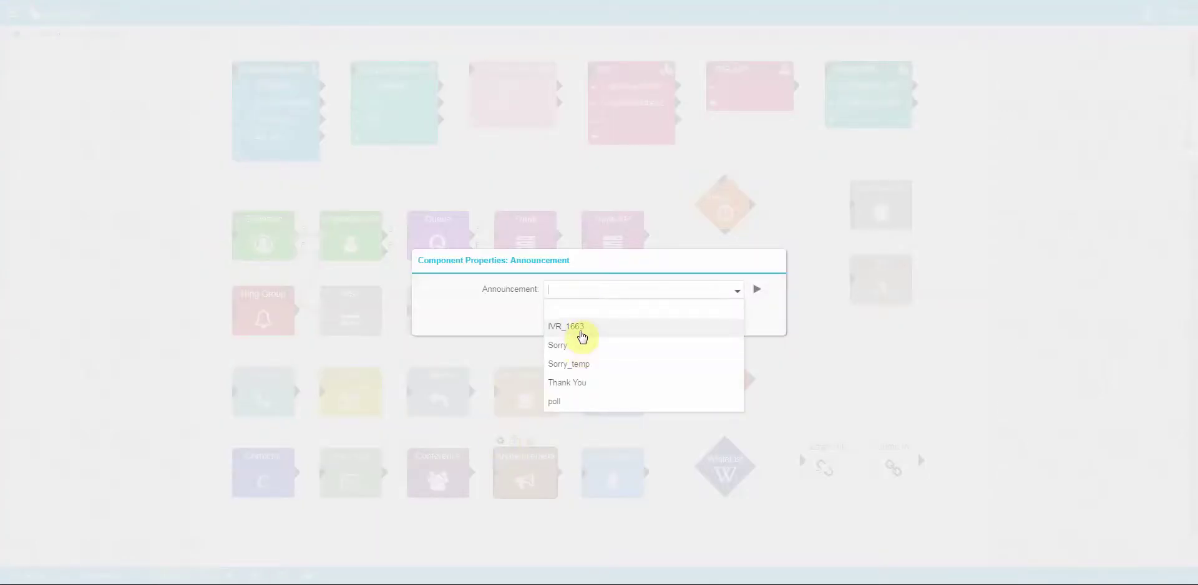
{"action": "left_click", "coordinate": [570, 383]}
{"action": "left_click", "coordinate": [683, 319]}
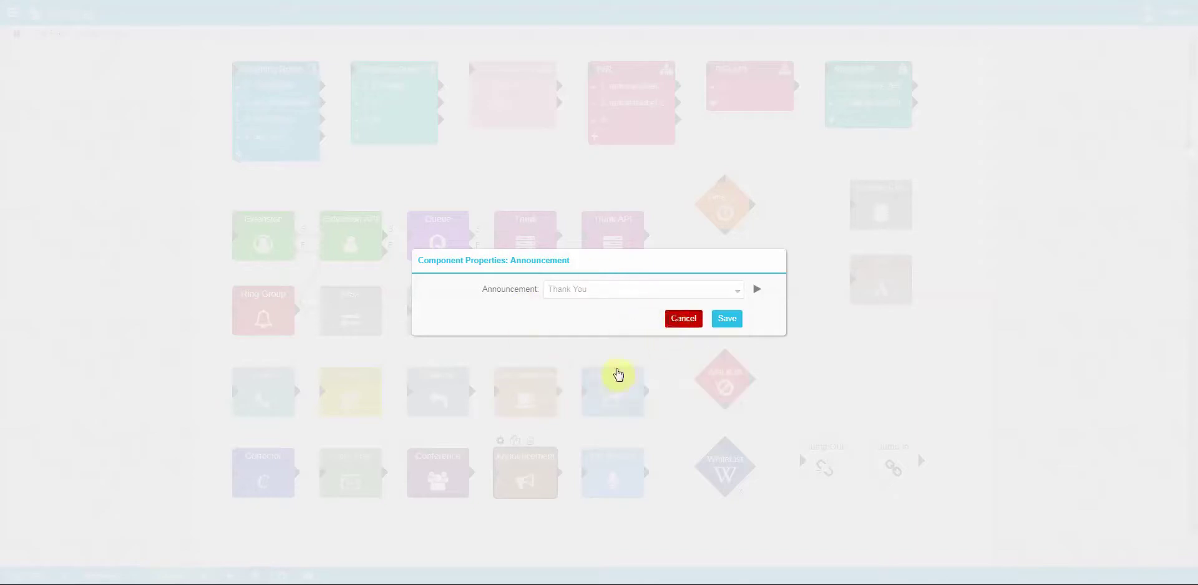
{"action": "left_click", "coordinate": [611, 456]}
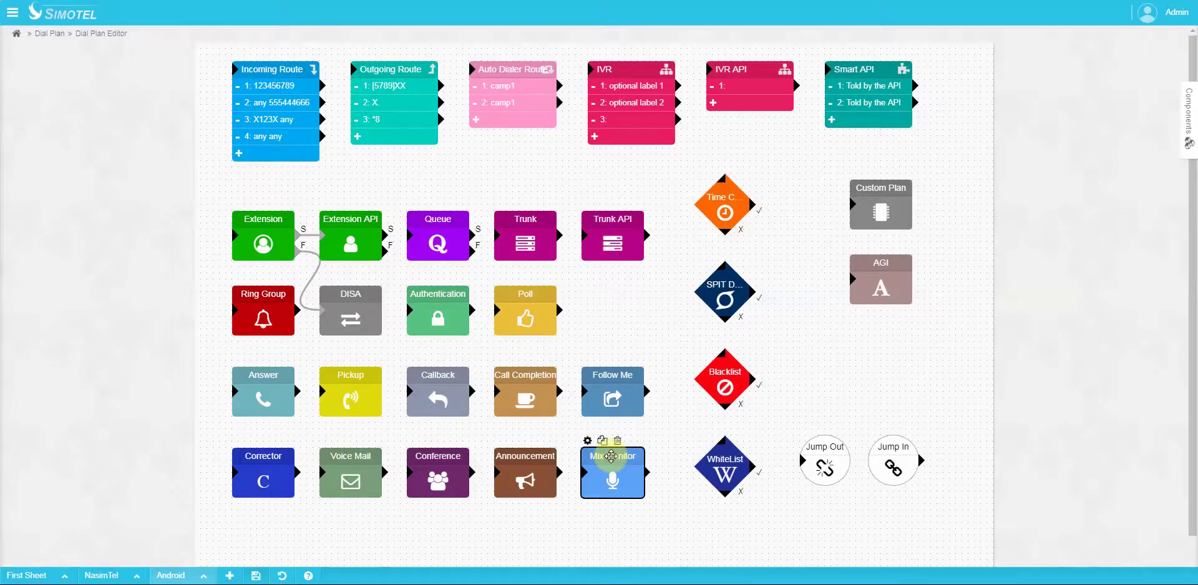
{"action": "left_click", "coordinate": [587, 440]}
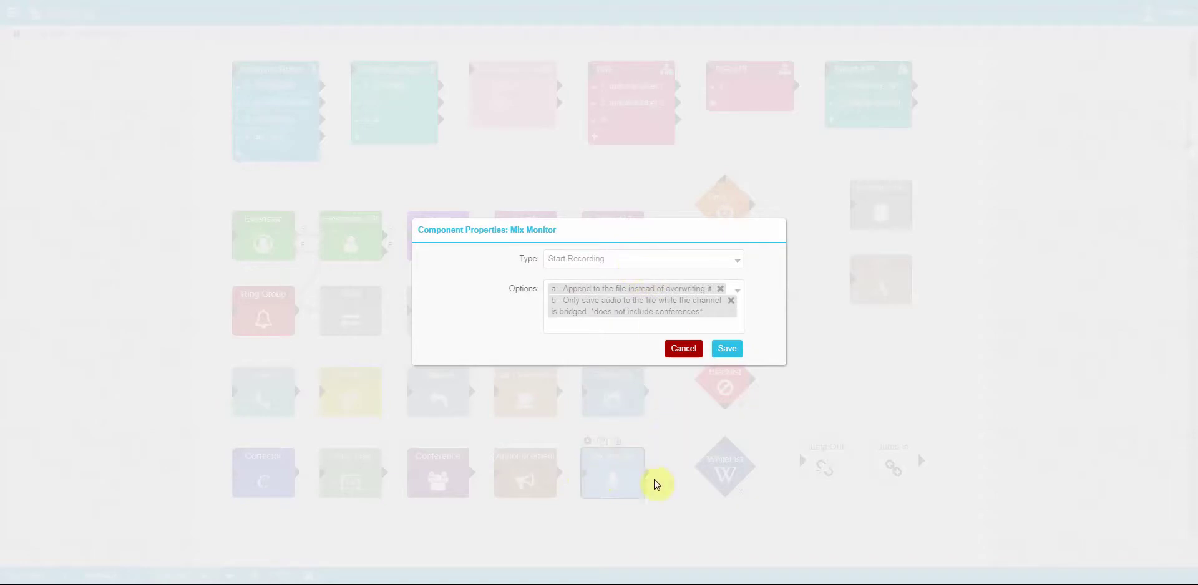
{"action": "left_click", "coordinate": [613, 260]}
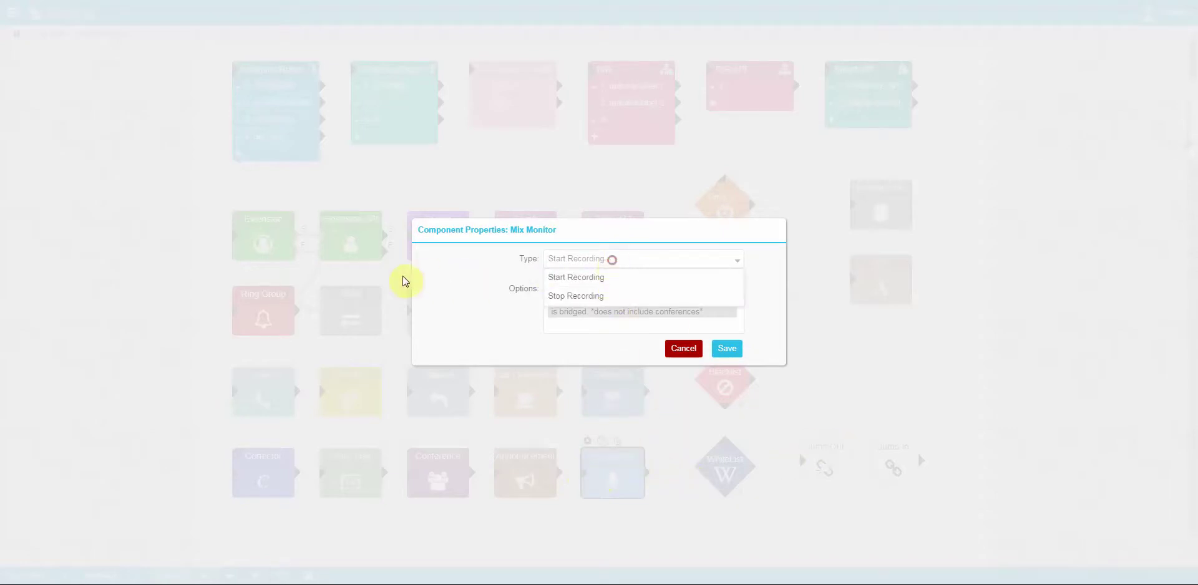
{"action": "left_click", "coordinate": [567, 298]}
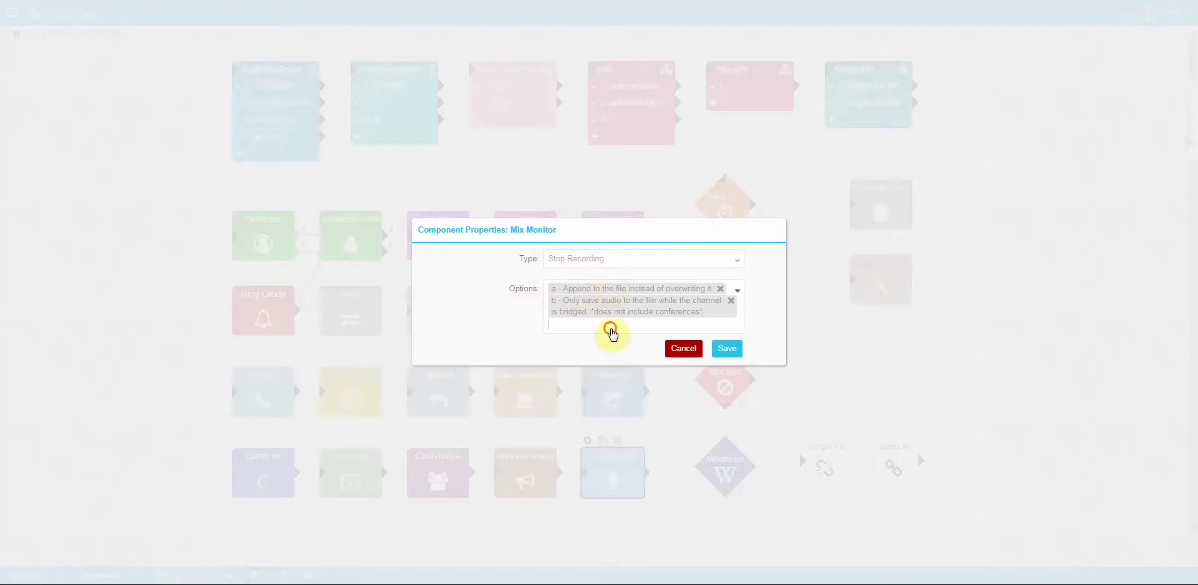
{"action": "left_click", "coordinate": [683, 348]}
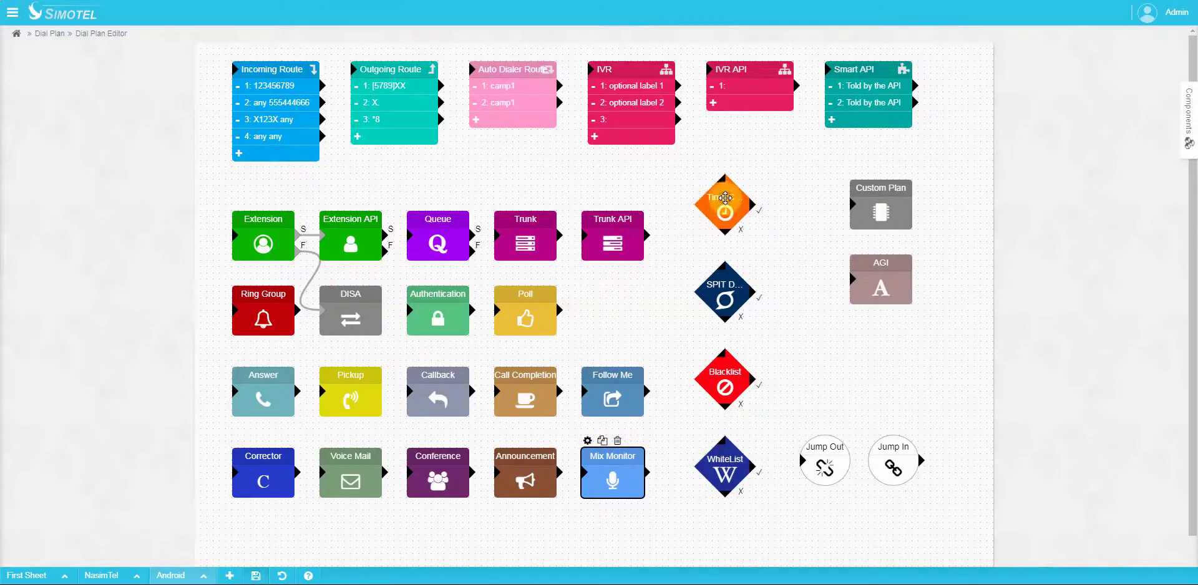
Step: Connect Trunk API to Time Condition, and Time Condition onward to SPIT Detection
{"action": "left_click", "coordinate": [695, 208]}
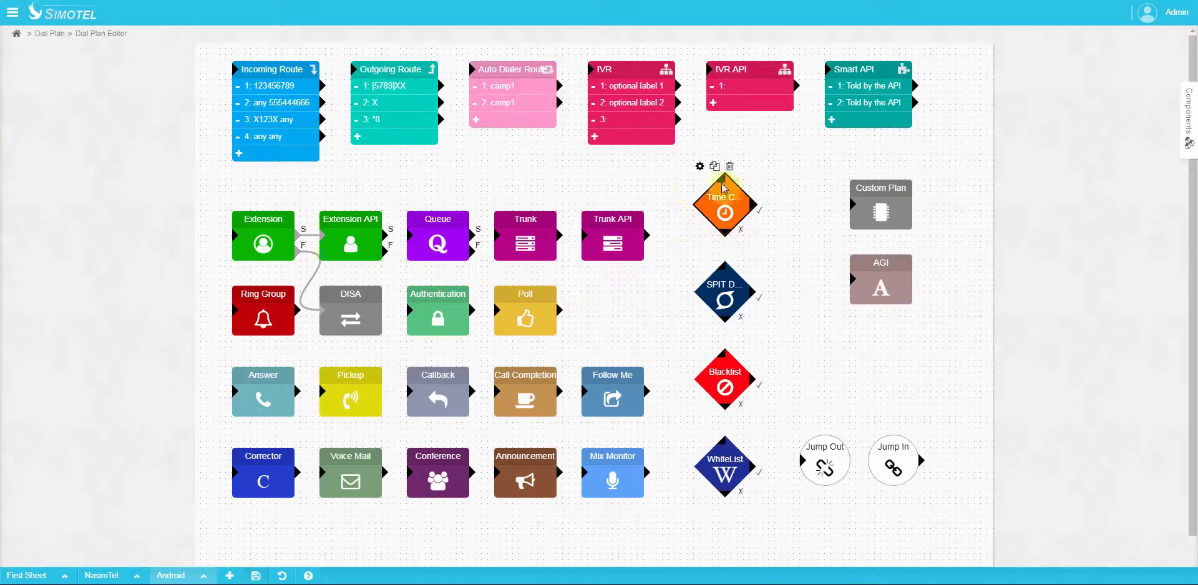
{"action": "left_click_drag", "start_coordinate": [646, 240], "coordinate": [723, 182]}
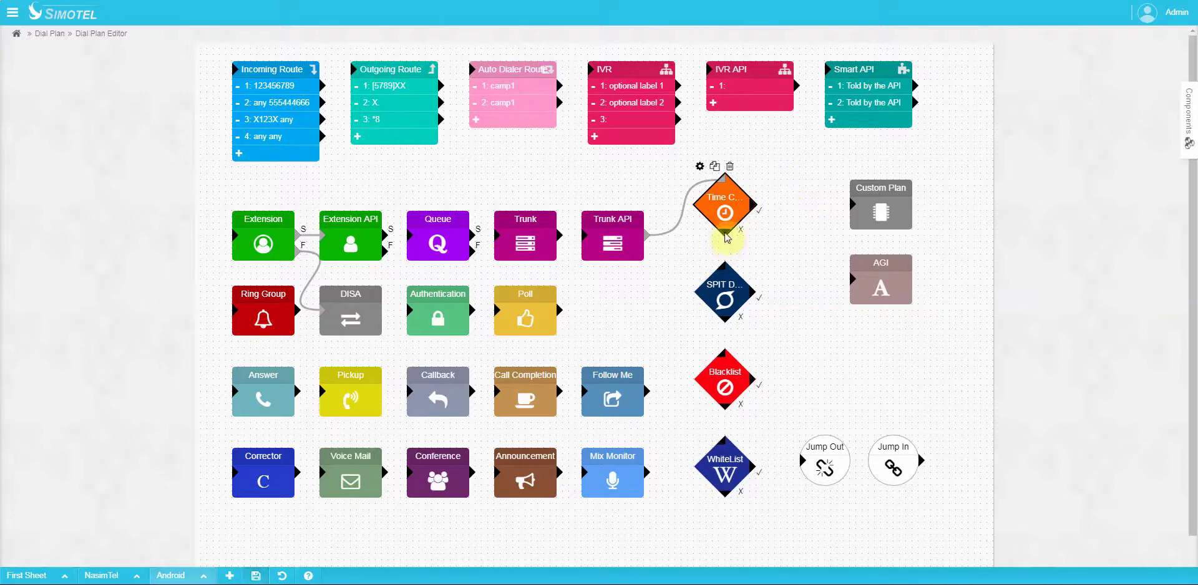
{"action": "left_click_drag", "start_coordinate": [728, 235], "coordinate": [723, 282]}
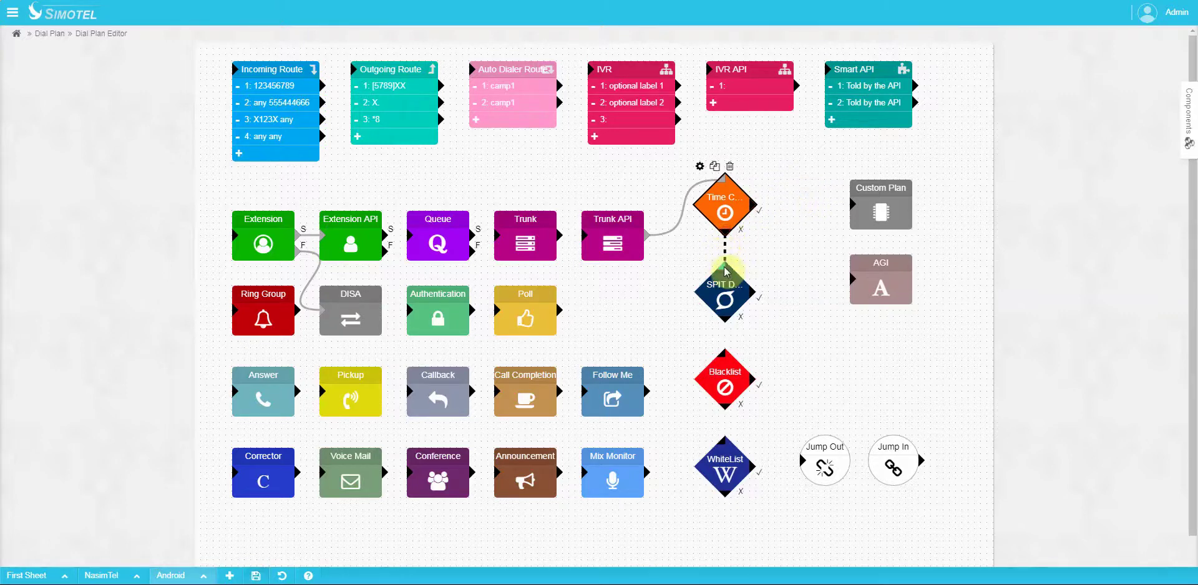
Step: Give Time Condition Monday ranges 08:00–15:00 and 16:00–18:00
{"action": "left_click", "coordinate": [699, 166]}
{"action": "left_click", "coordinate": [579, 167]}
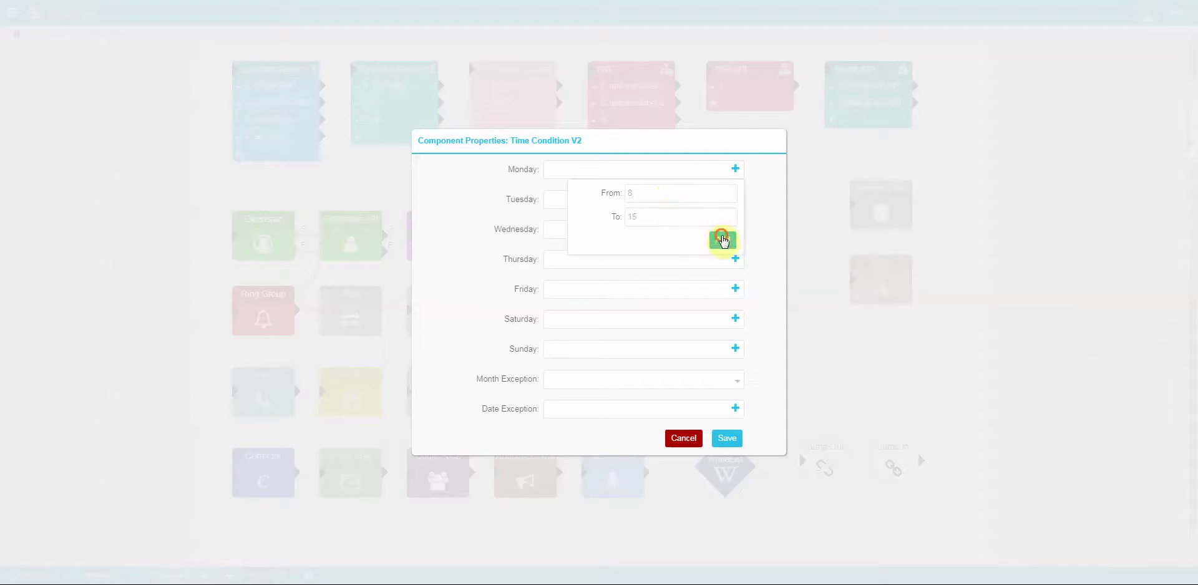
{"action": "left_click", "coordinate": [722, 239]}
{"action": "left_click", "coordinate": [654, 191]}
{"action": "type", "text": "1"}
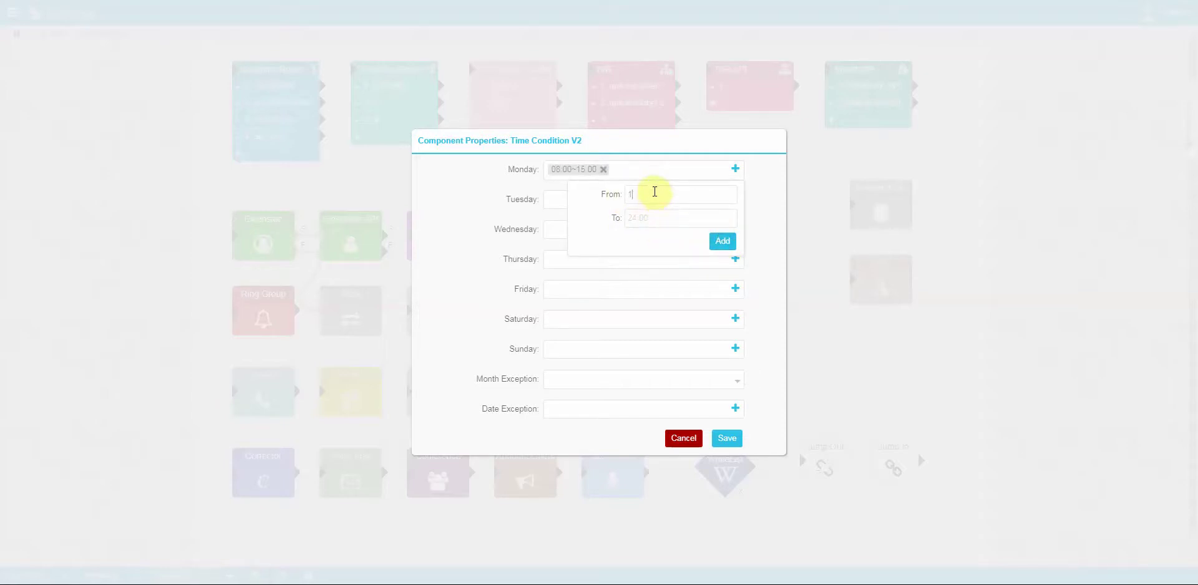
{"action": "type", "text": "6"}
{"action": "left_click", "coordinate": [665, 216]}
{"action": "type", "text": "18"}
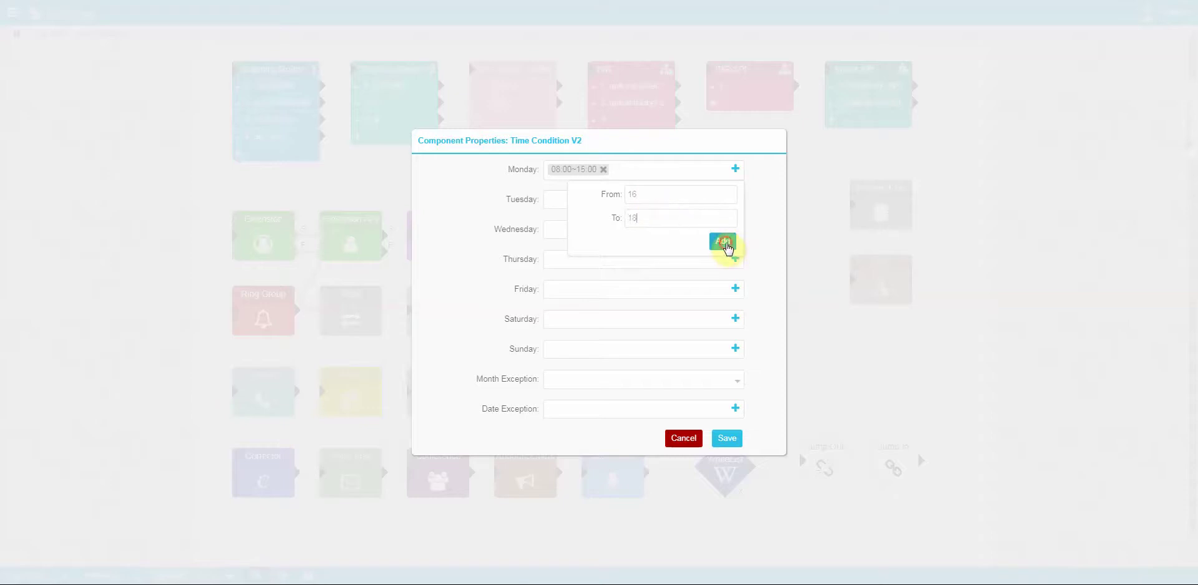
{"action": "left_click", "coordinate": [722, 240]}
{"action": "left_click", "coordinate": [515, 176]}
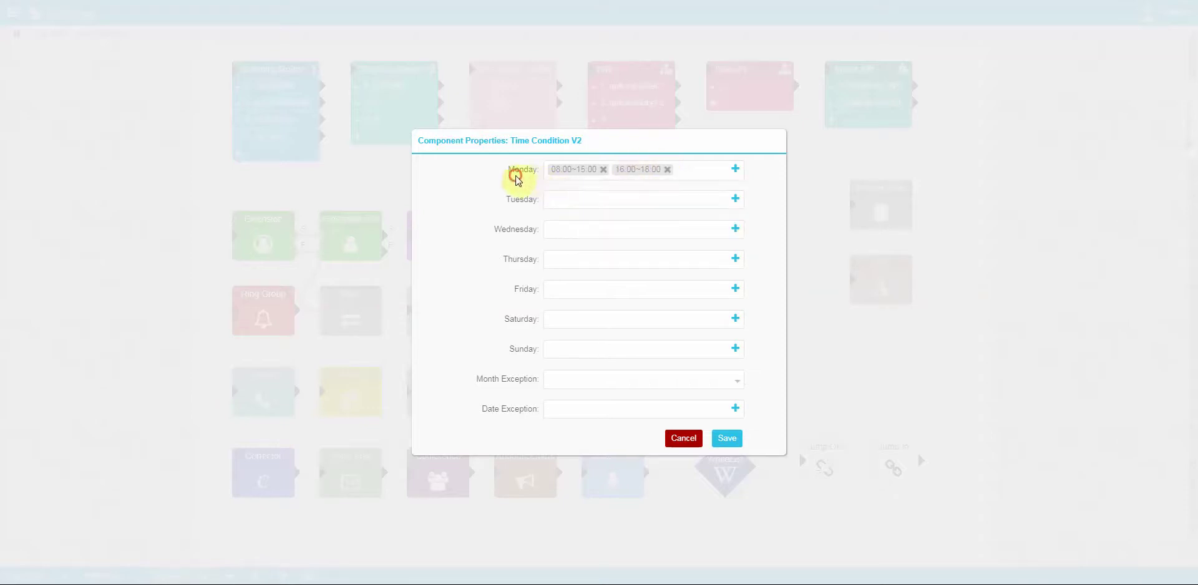
Step: Exclude the months March, April and May from the Time Condition schedule
{"action": "left_click", "coordinate": [597, 379]}
{"action": "left_click", "coordinate": [592, 437]}
{"action": "left_click", "coordinate": [586, 462]}
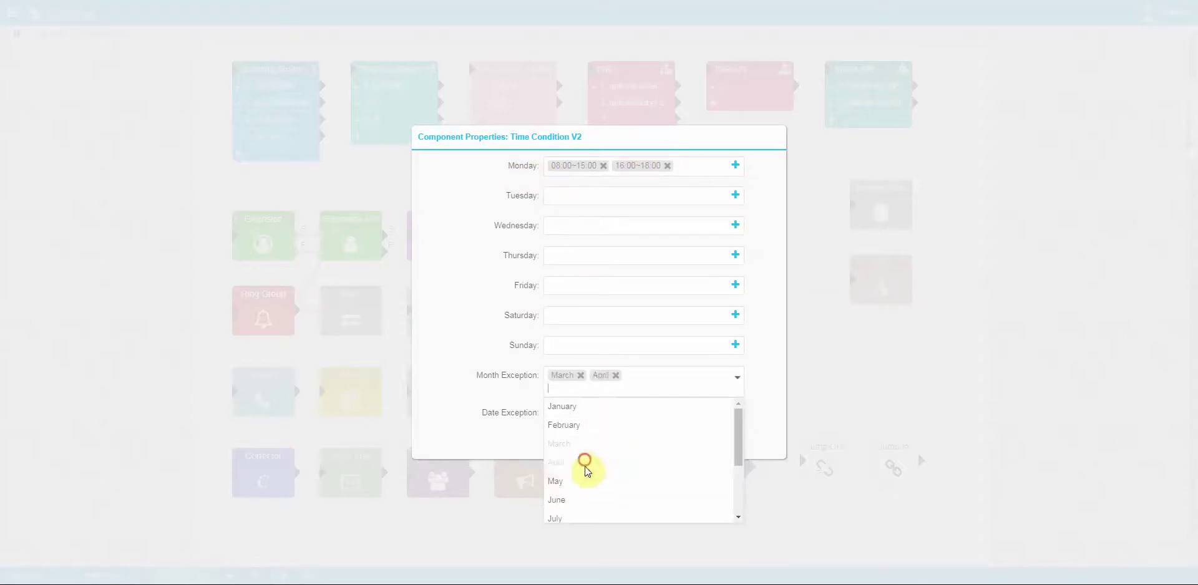
{"action": "left_click", "coordinate": [578, 481]}
{"action": "left_click", "coordinate": [767, 388]}
Step: Add excluded dates 2019-03-18 and 2019-03-13 and save the Time Condition
{"action": "left_click", "coordinate": [683, 411]}
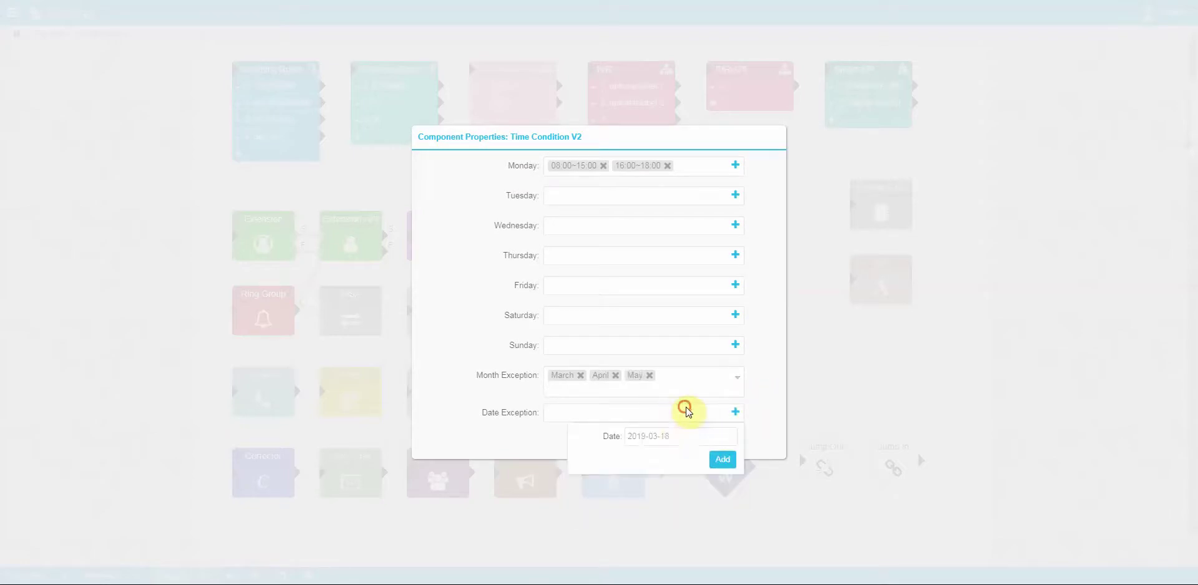
{"action": "left_click", "coordinate": [722, 461]}
{"action": "left_click", "coordinate": [669, 440]}
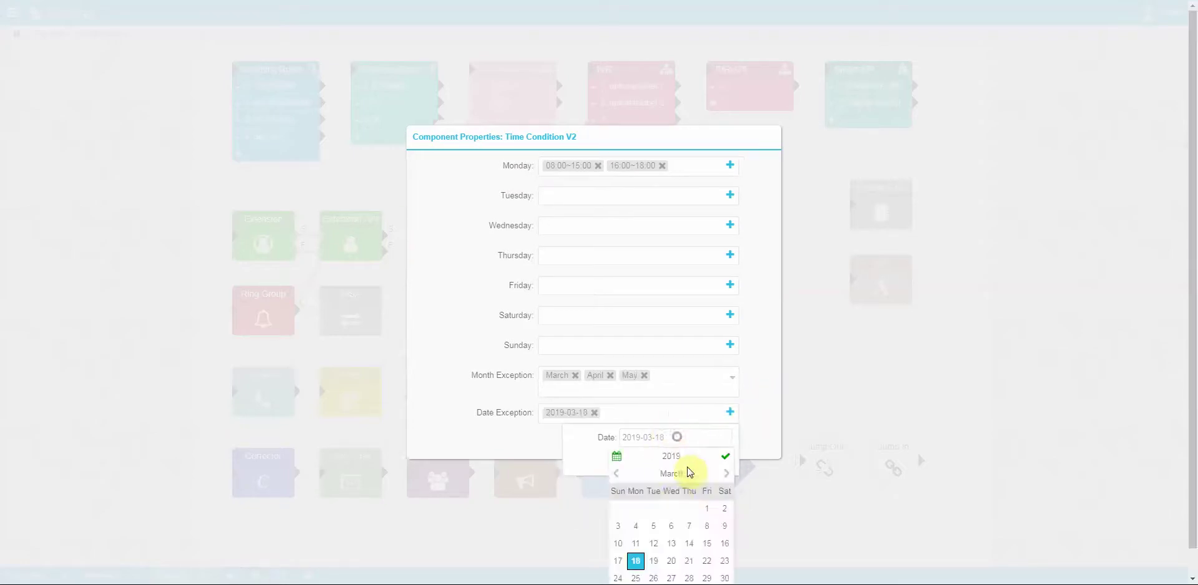
{"action": "left_click", "coordinate": [671, 545]}
{"action": "left_click", "coordinate": [722, 461]}
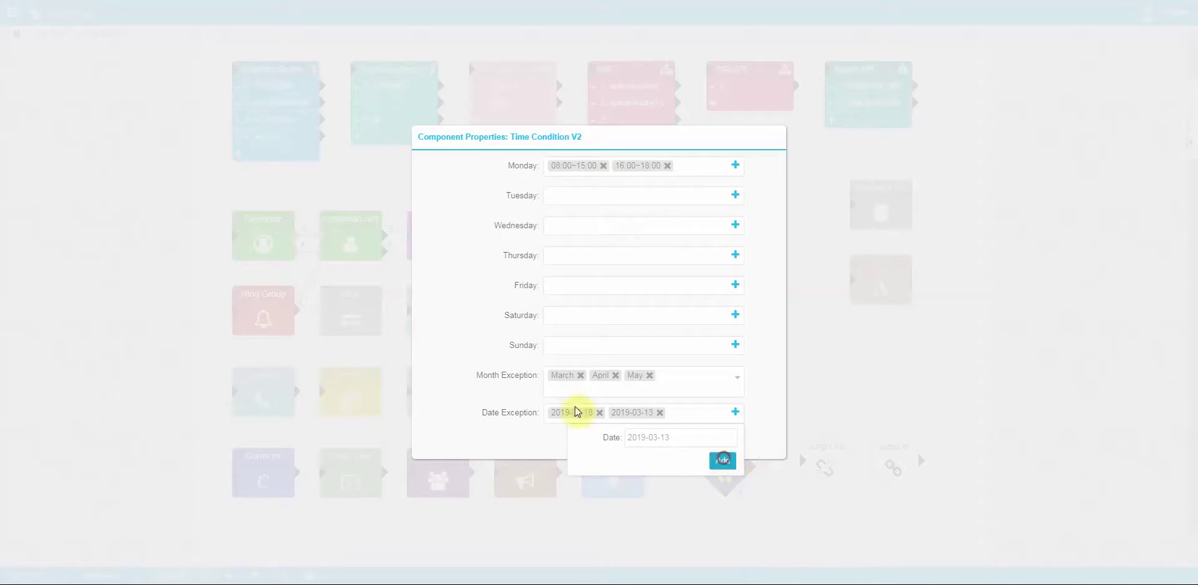
{"action": "left_click", "coordinate": [759, 383]}
{"action": "left_click", "coordinate": [712, 440]}
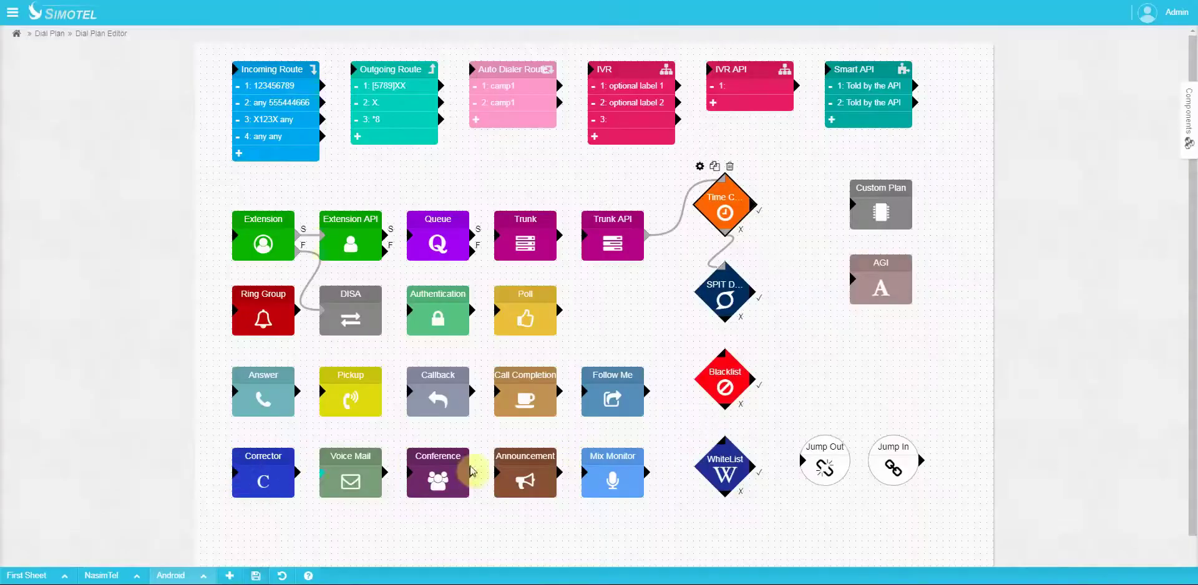
{"action": "left_click", "coordinate": [729, 297]}
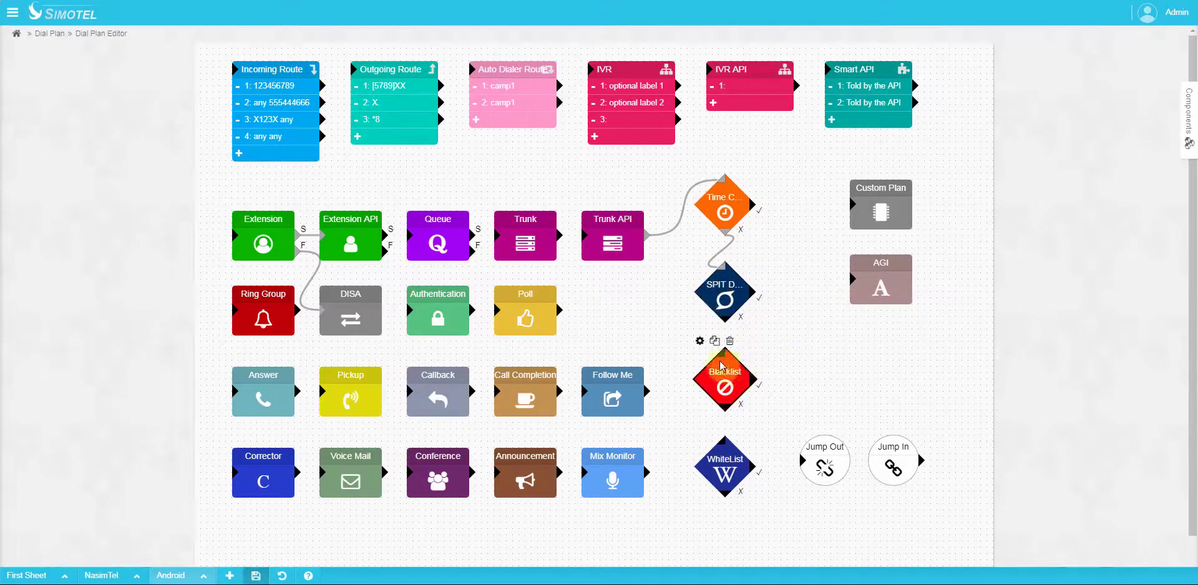
{"action": "left_click", "coordinate": [700, 341]}
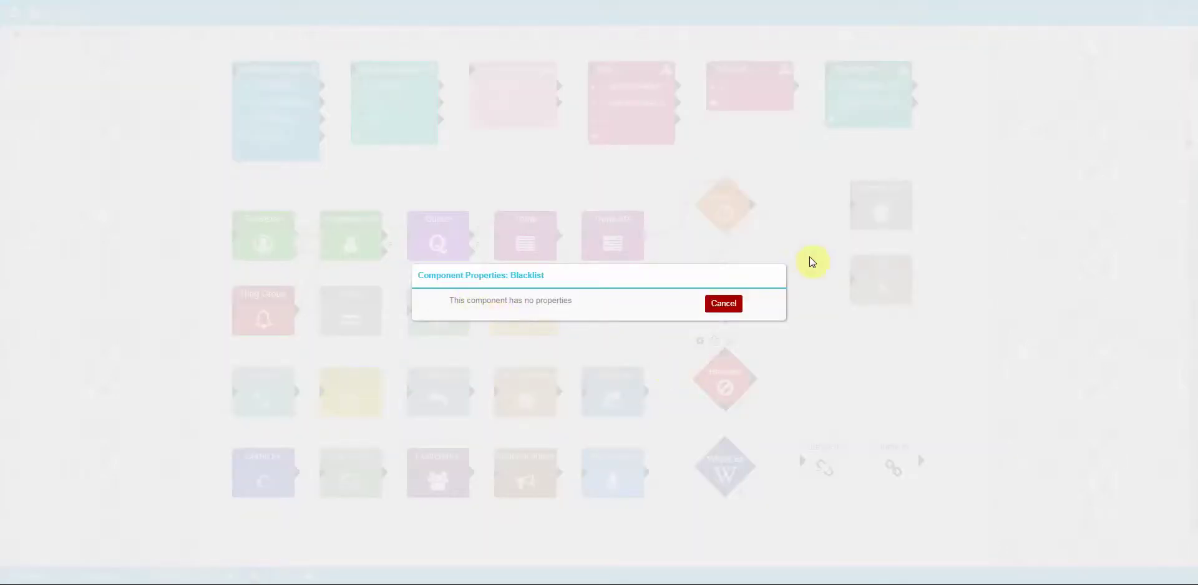
{"action": "left_click", "coordinate": [817, 313]}
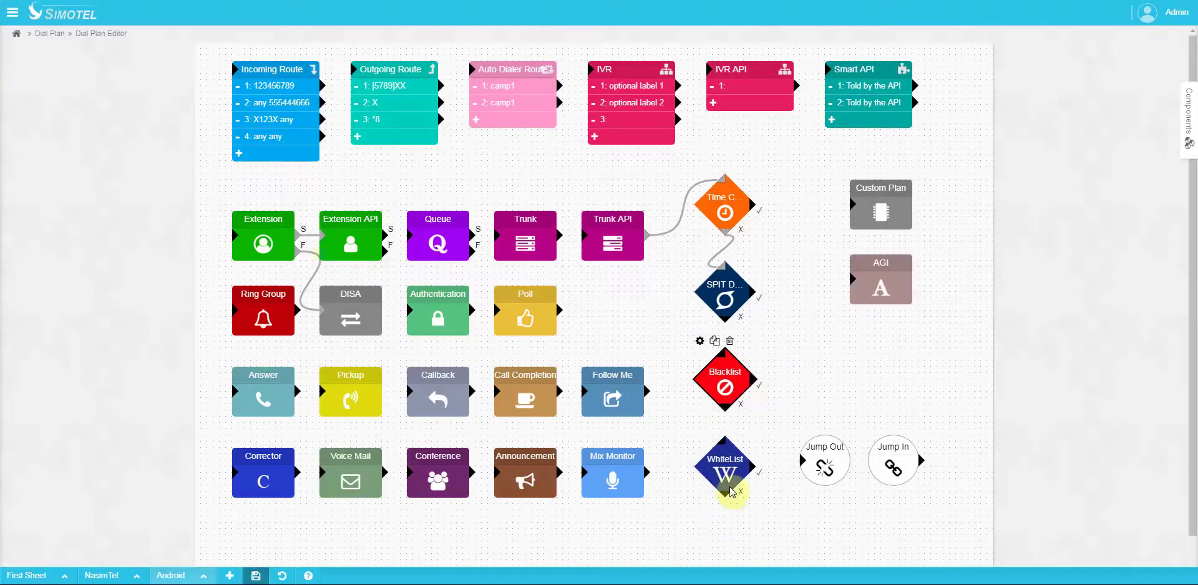
{"action": "left_click", "coordinate": [725, 460]}
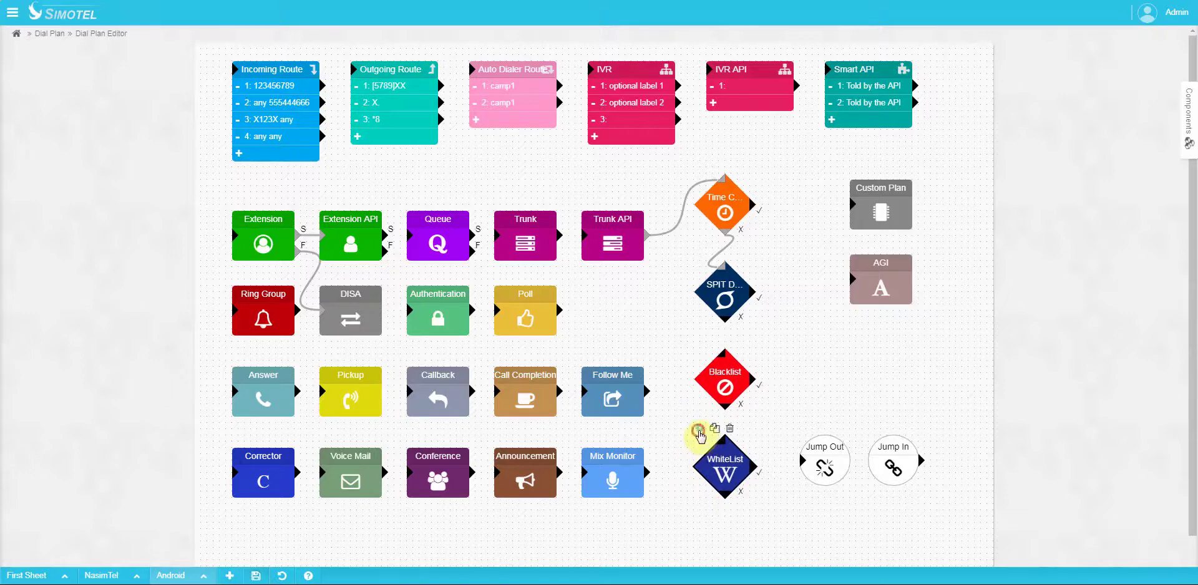
{"action": "left_click", "coordinate": [698, 430]}
{"action": "left_click", "coordinate": [589, 272]}
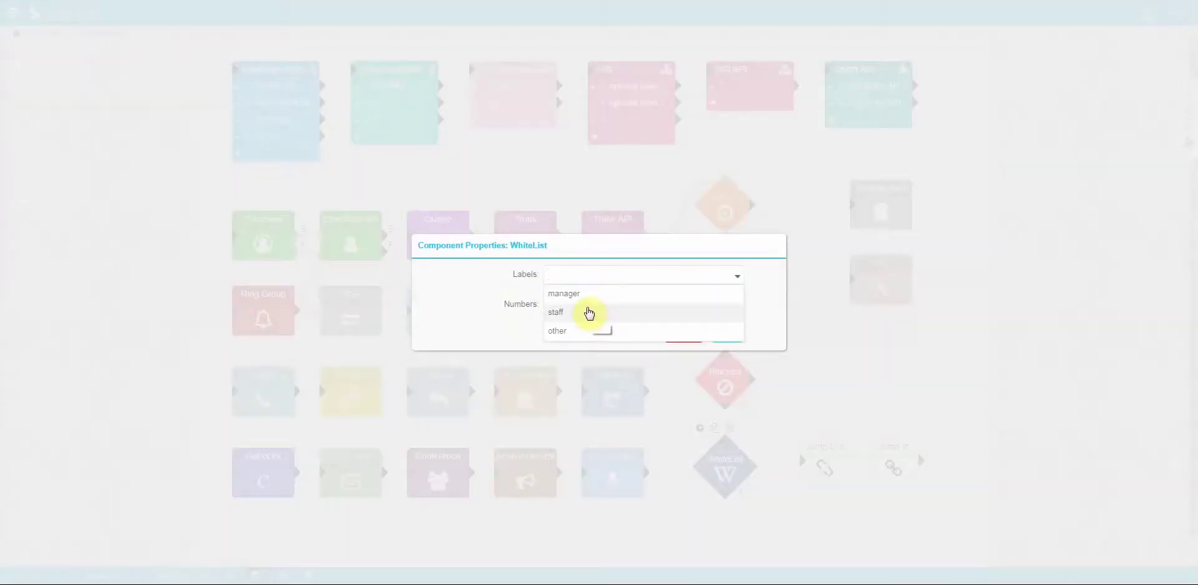
{"action": "left_click", "coordinate": [588, 313]}
{"action": "left_click", "coordinate": [575, 338]}
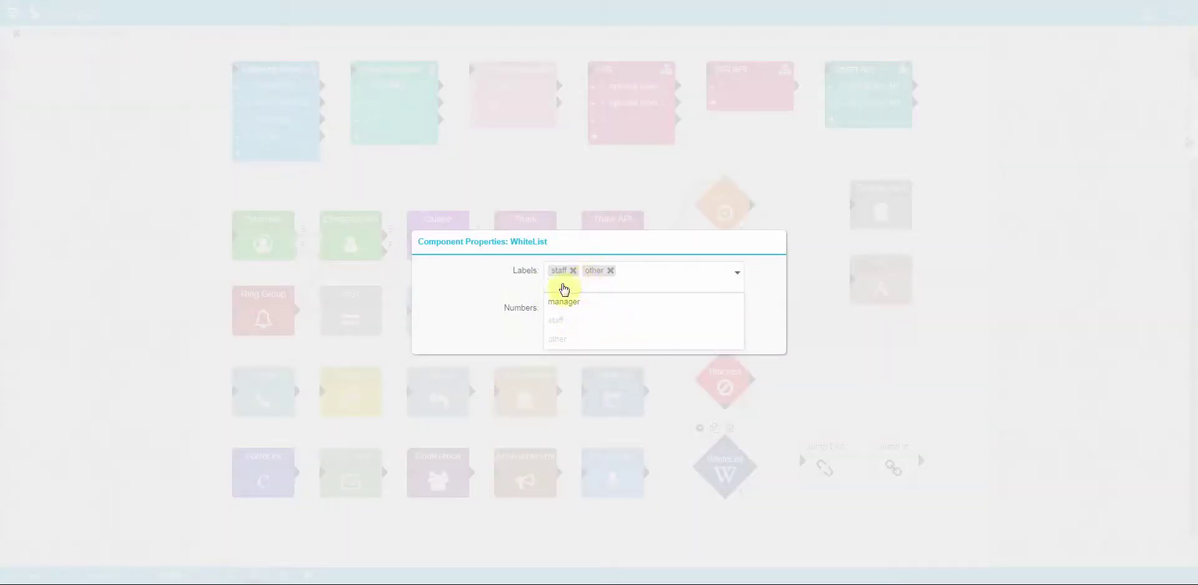
{"action": "left_click", "coordinate": [513, 275]}
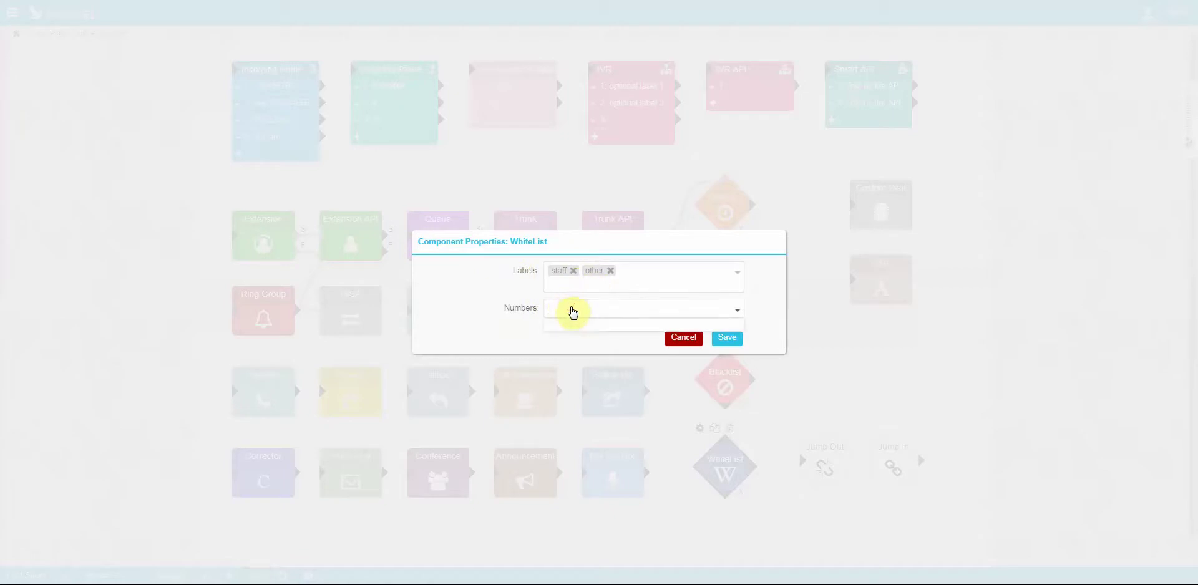
{"action": "left_click", "coordinate": [589, 306]}
{"action": "type", "text": "123"}
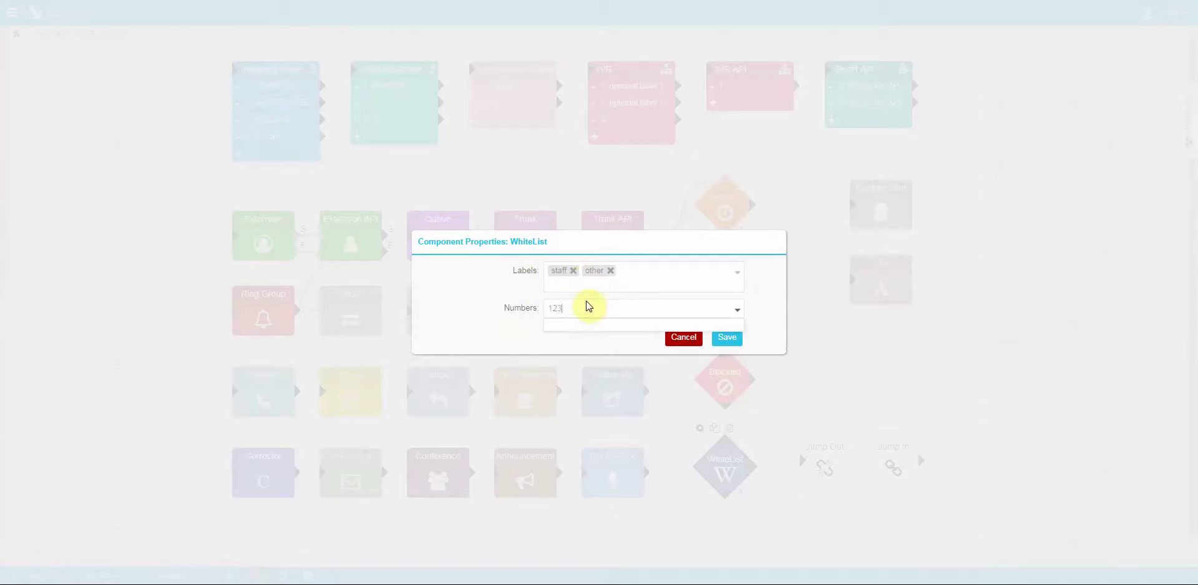
{"action": "key", "text": "Return"}
{"action": "type", "text": "345"}
{"action": "key", "text": "Return"}
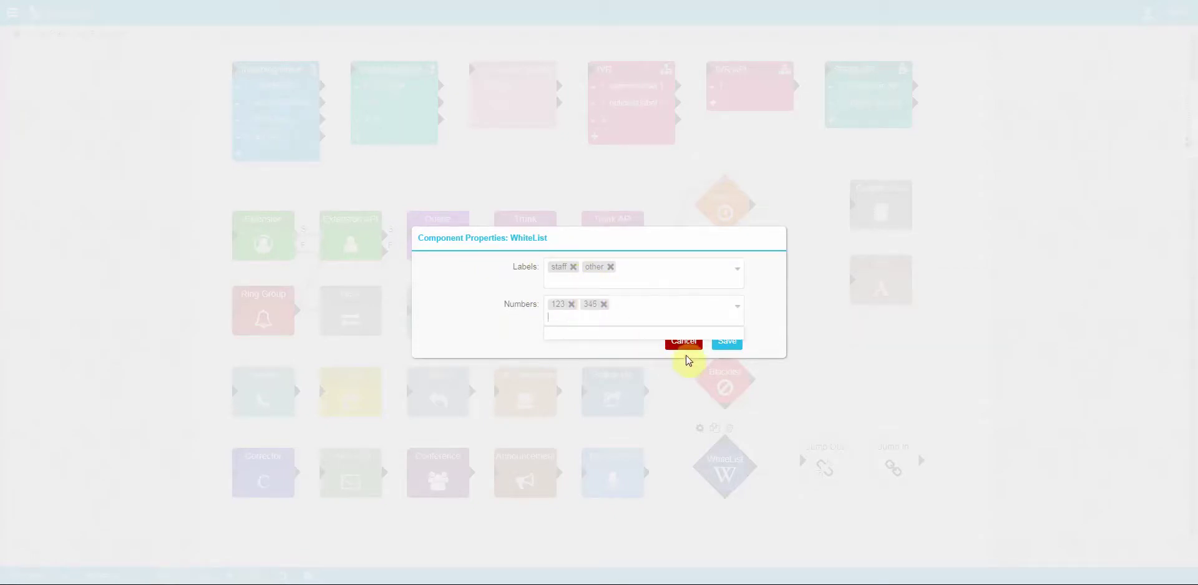
{"action": "left_click", "coordinate": [683, 341]}
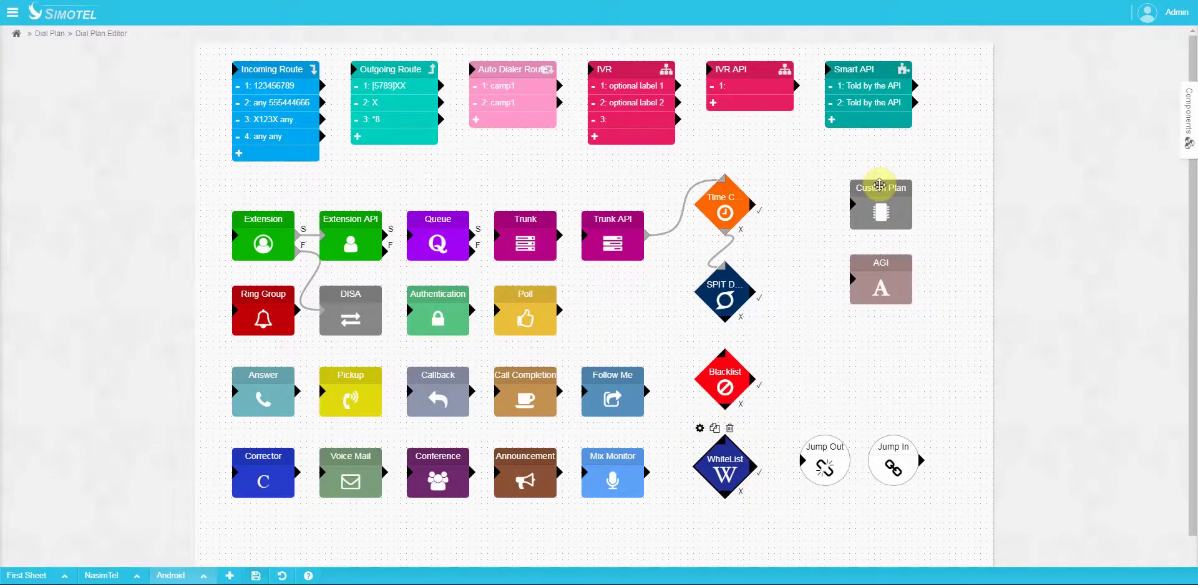
Step: Inspect the Custom Plan and AGI components' properties without changing them
{"action": "left_click", "coordinate": [880, 185]}
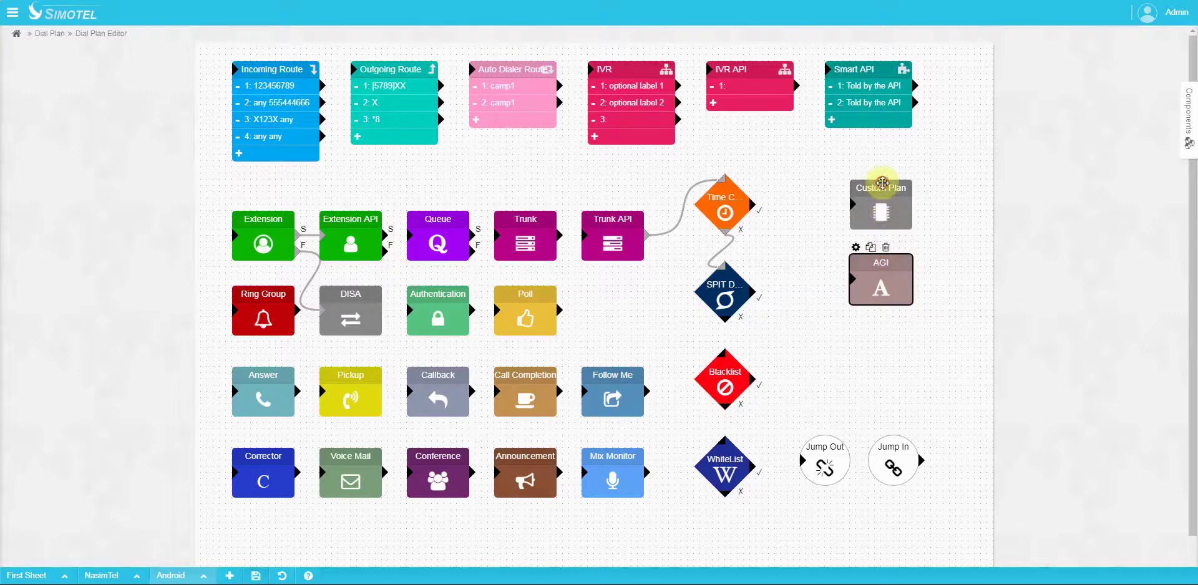
{"action": "left_click", "coordinate": [881, 266]}
{"action": "left_click", "coordinate": [882, 187]}
{"action": "left_click", "coordinate": [855, 172]}
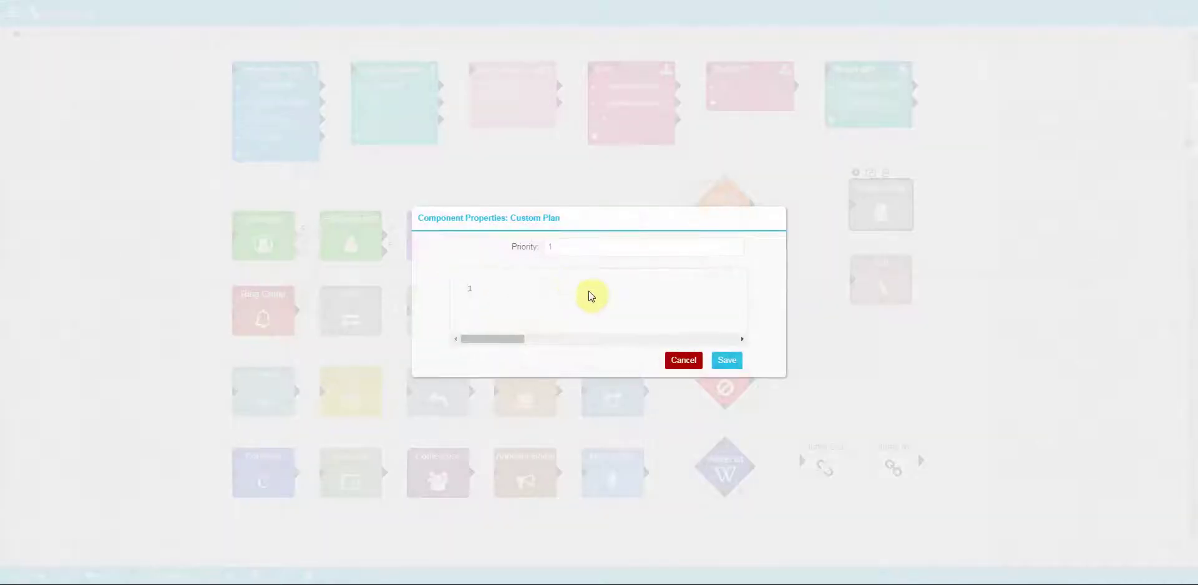
{"action": "left_click", "coordinate": [682, 362]}
{"action": "left_click", "coordinate": [883, 274]}
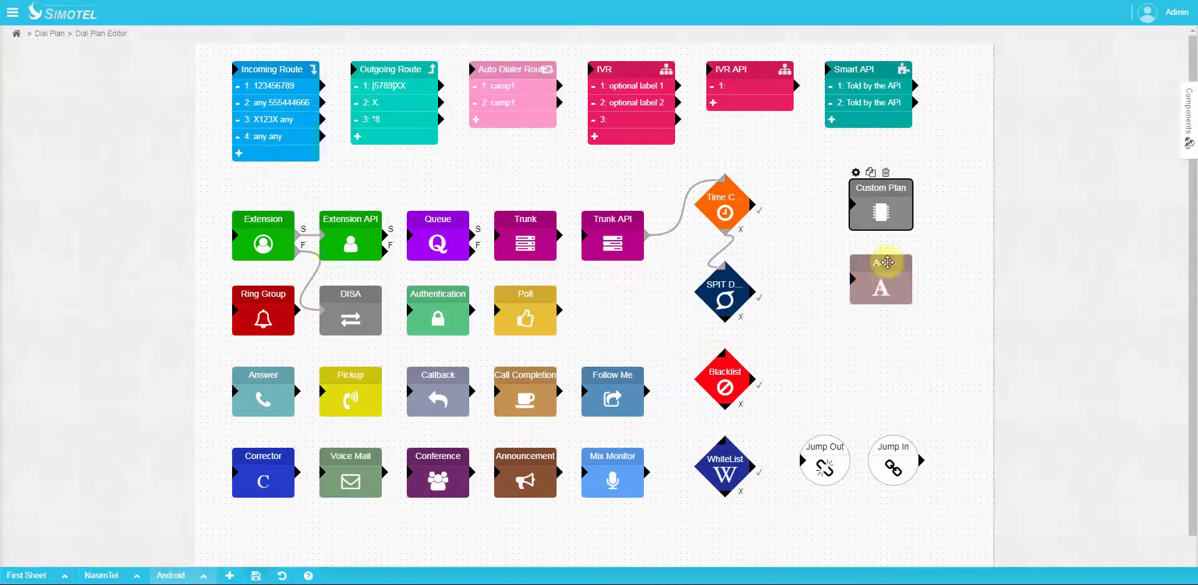
{"action": "left_click", "coordinate": [855, 248]}
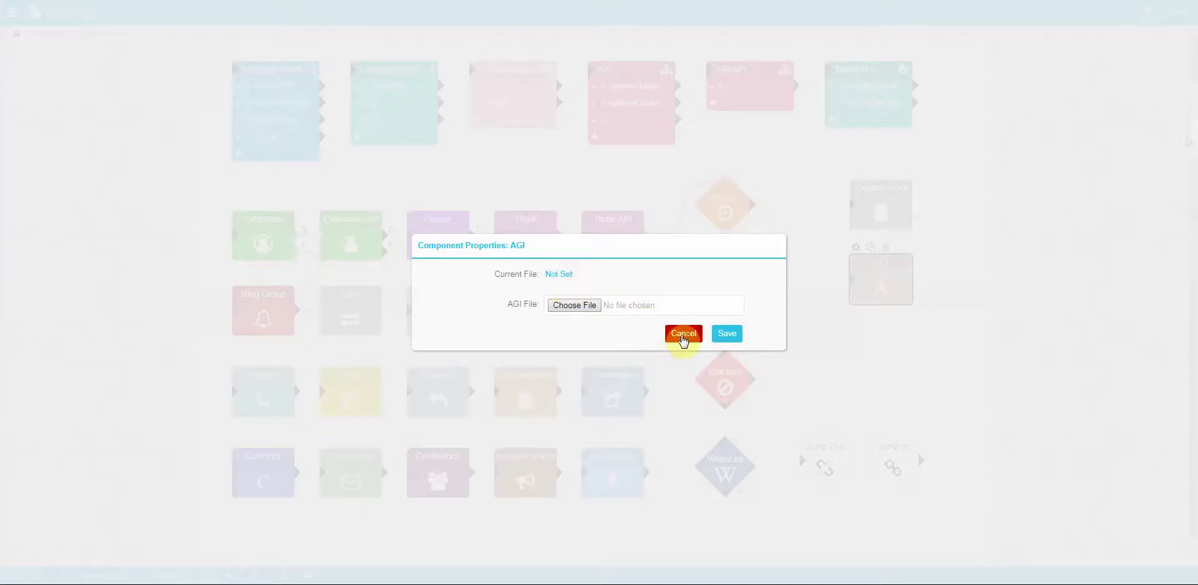
{"action": "left_click", "coordinate": [683, 336]}
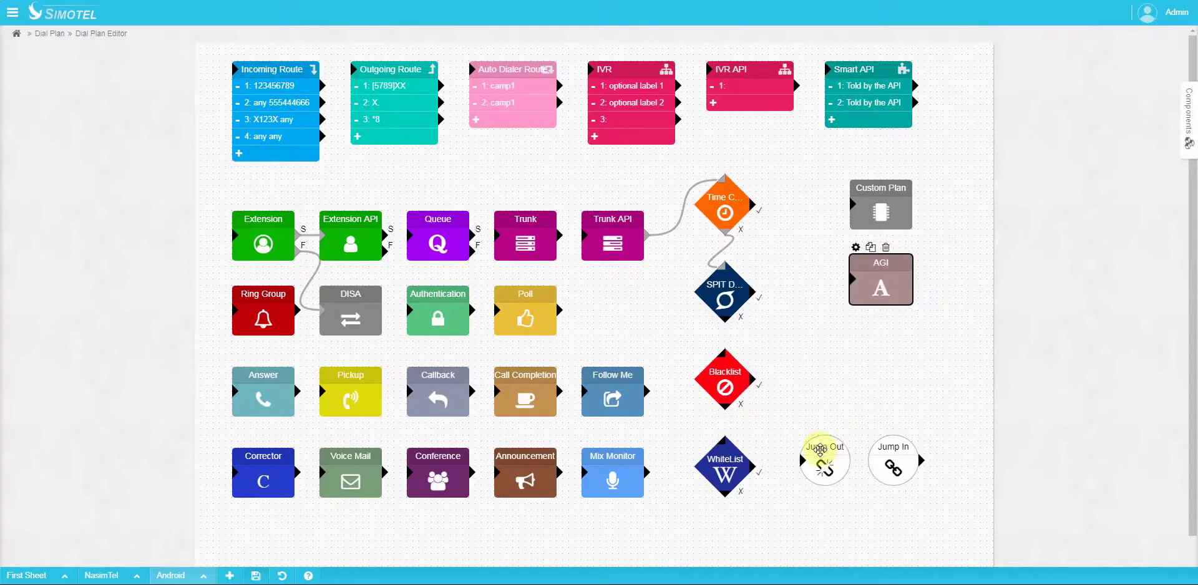
Step: Name the Jump In node jumper-1 in its Component Properties and save
{"action": "left_click", "coordinate": [819, 447]}
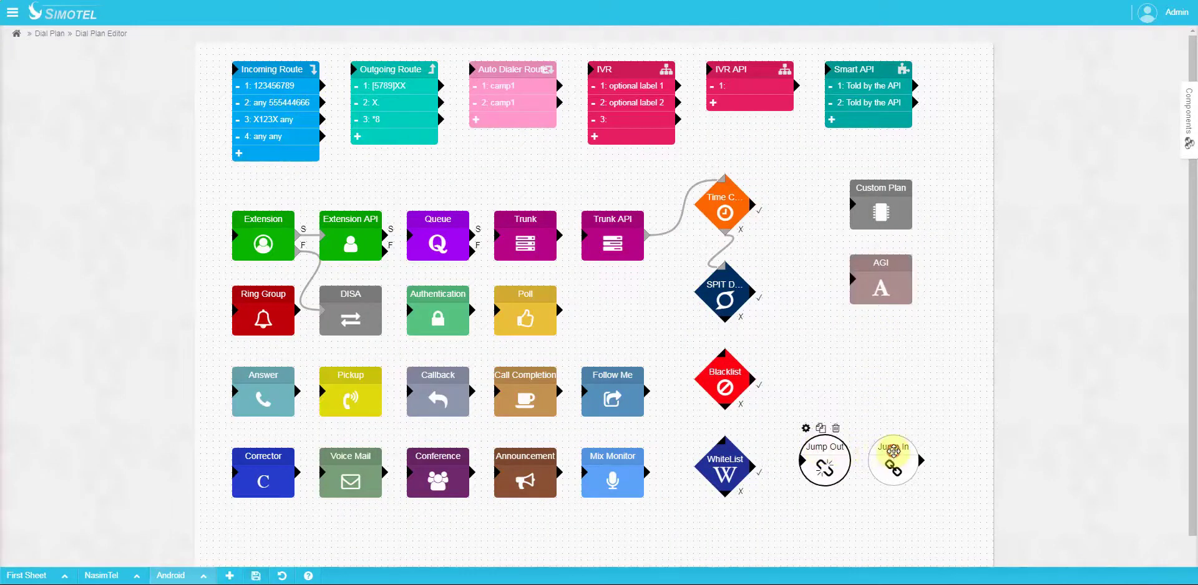
{"action": "left_click", "coordinate": [894, 449]}
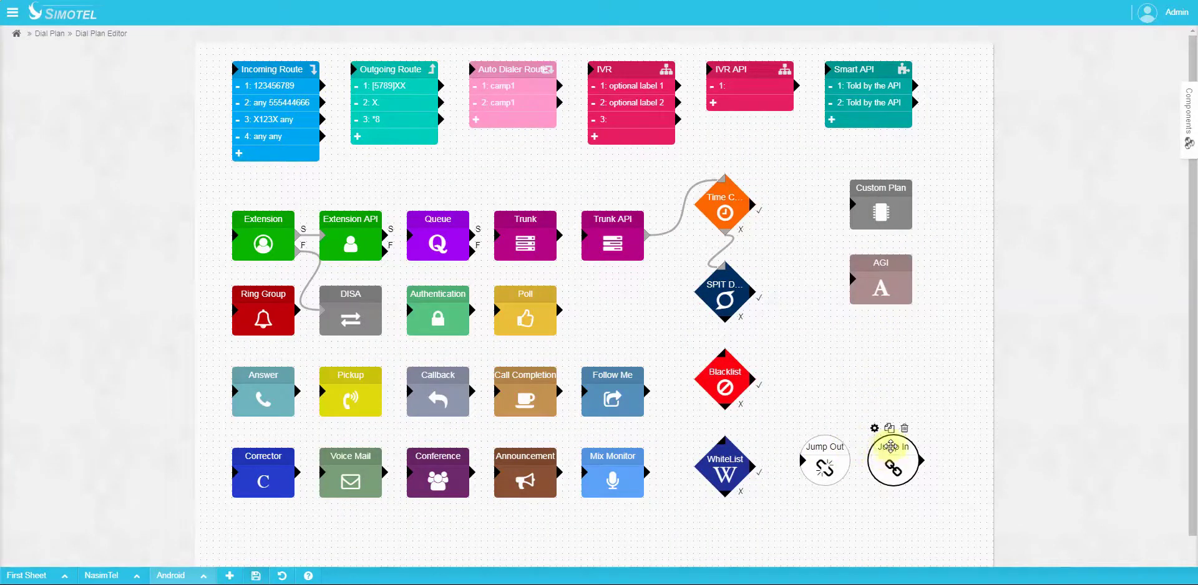
{"action": "left_click", "coordinate": [826, 452]}
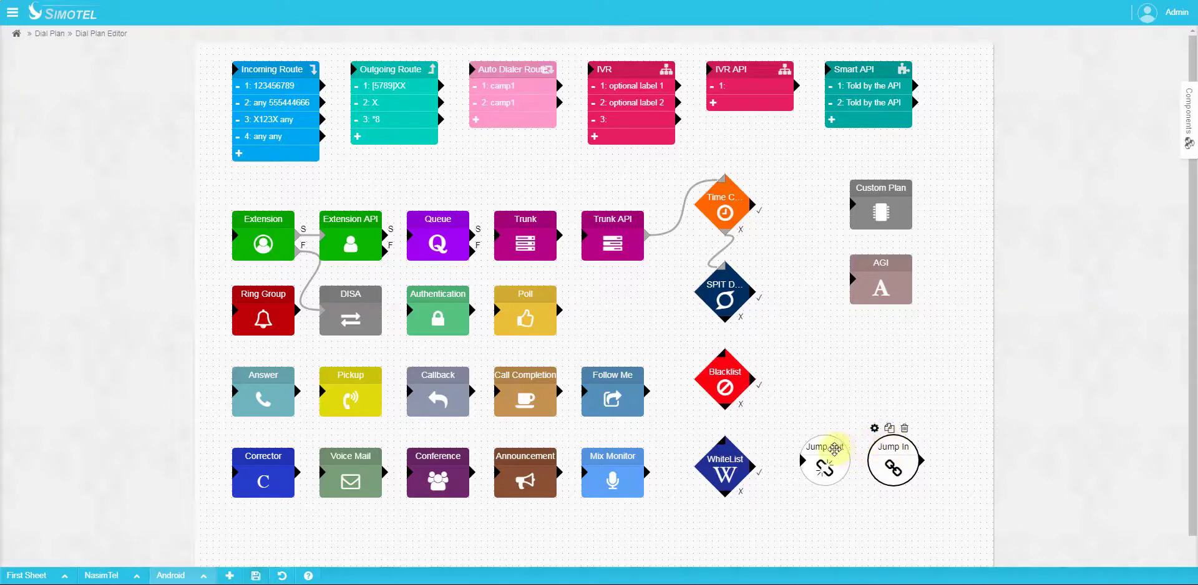
{"action": "left_click", "coordinate": [887, 444]}
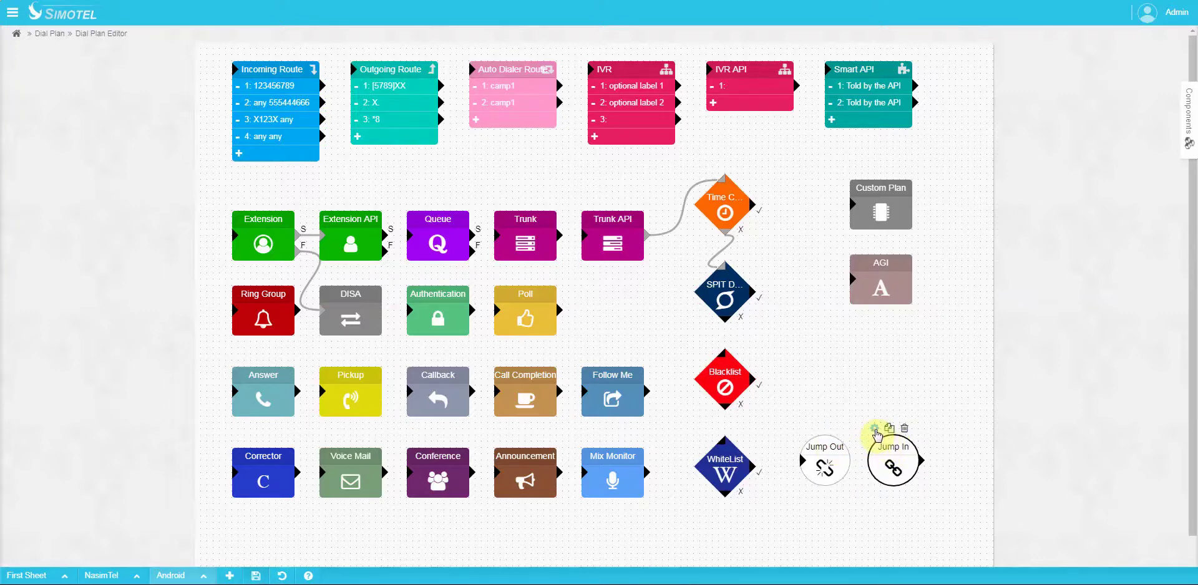
{"action": "left_click", "coordinate": [875, 429]}
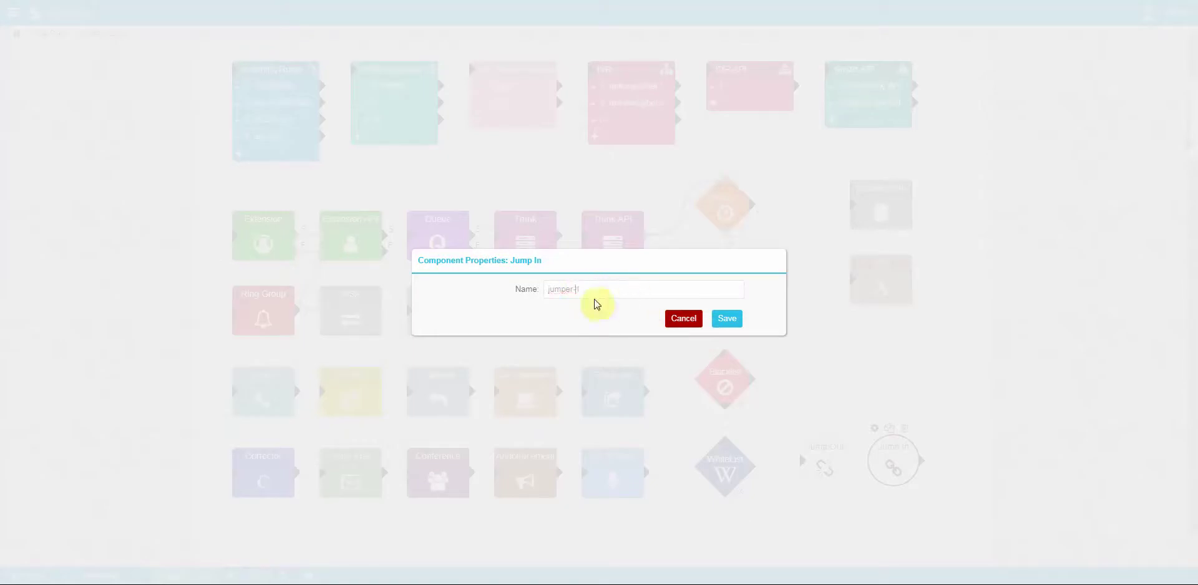
{"action": "left_click", "coordinate": [724, 320]}
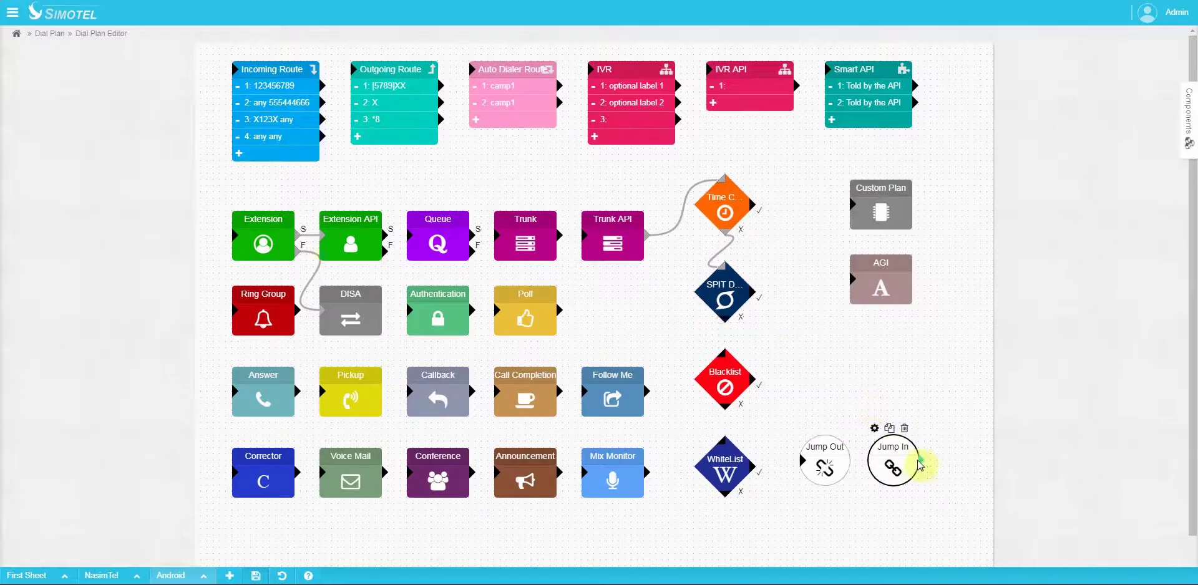
Step: Link Jump In to the AGI block and set Jump Out's target to jumper-1
{"action": "left_click_drag", "start_coordinate": [923, 465], "coordinate": [852, 279]}
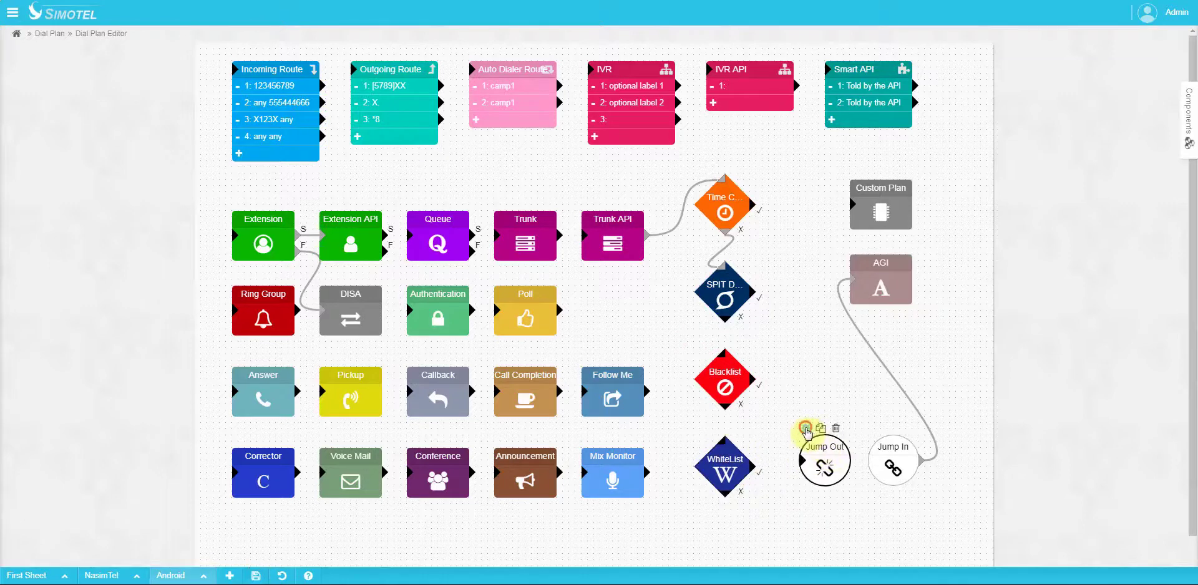
{"action": "left_click", "coordinate": [805, 427]}
{"action": "left_click", "coordinate": [609, 292]}
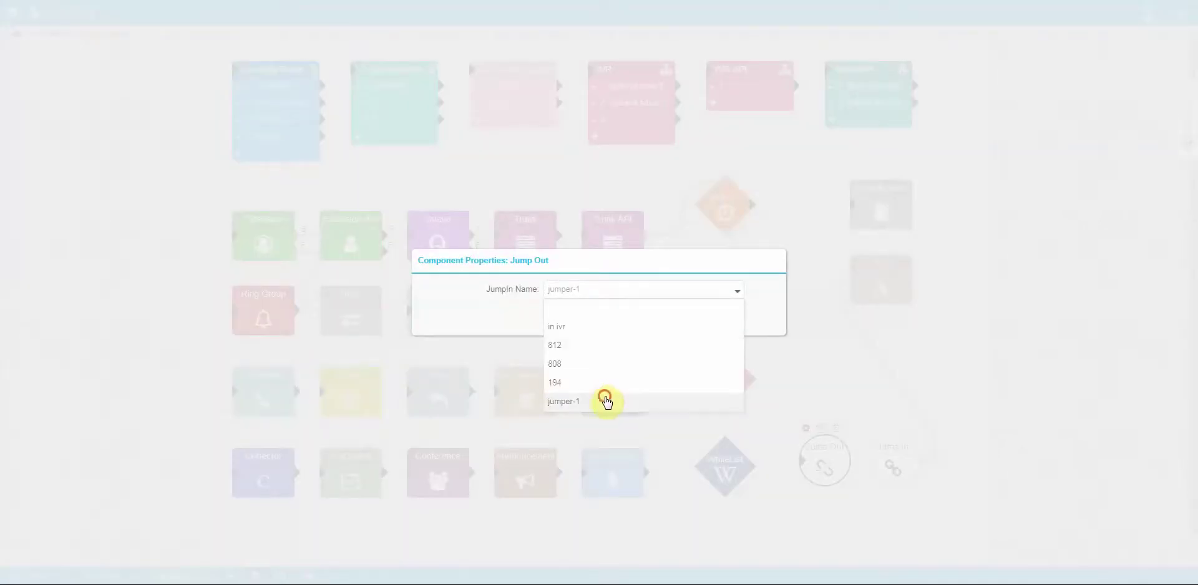
{"action": "left_click", "coordinate": [604, 398]}
{"action": "left_click", "coordinate": [730, 319]}
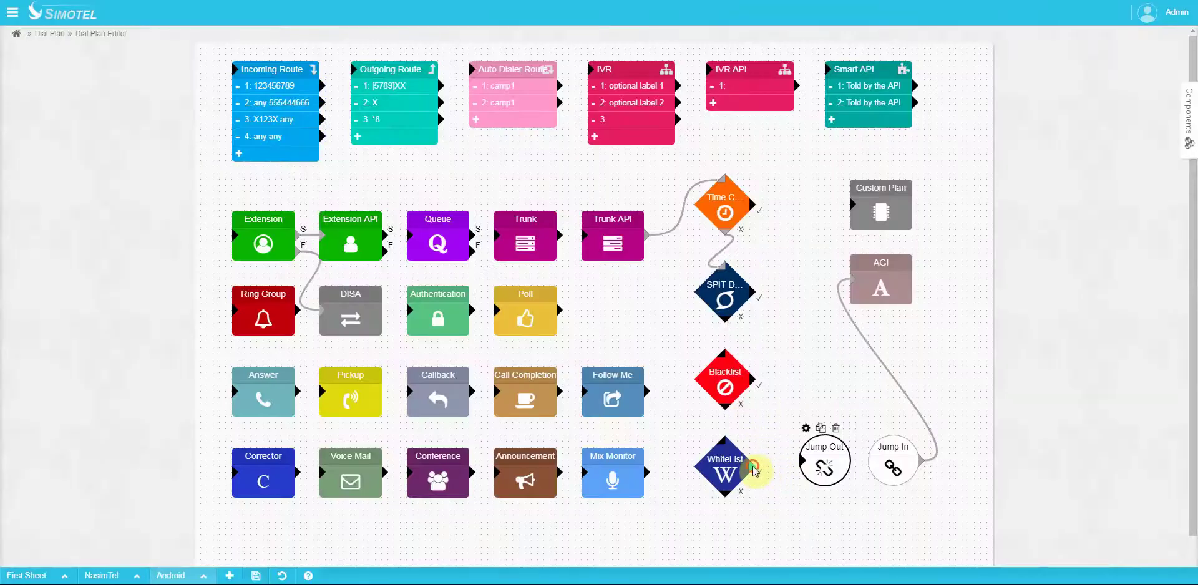
Step: Connect WhiteList to Jump Out and rename the Follow Me node to 123
{"action": "left_click_drag", "start_coordinate": [754, 470], "coordinate": [803, 464]}
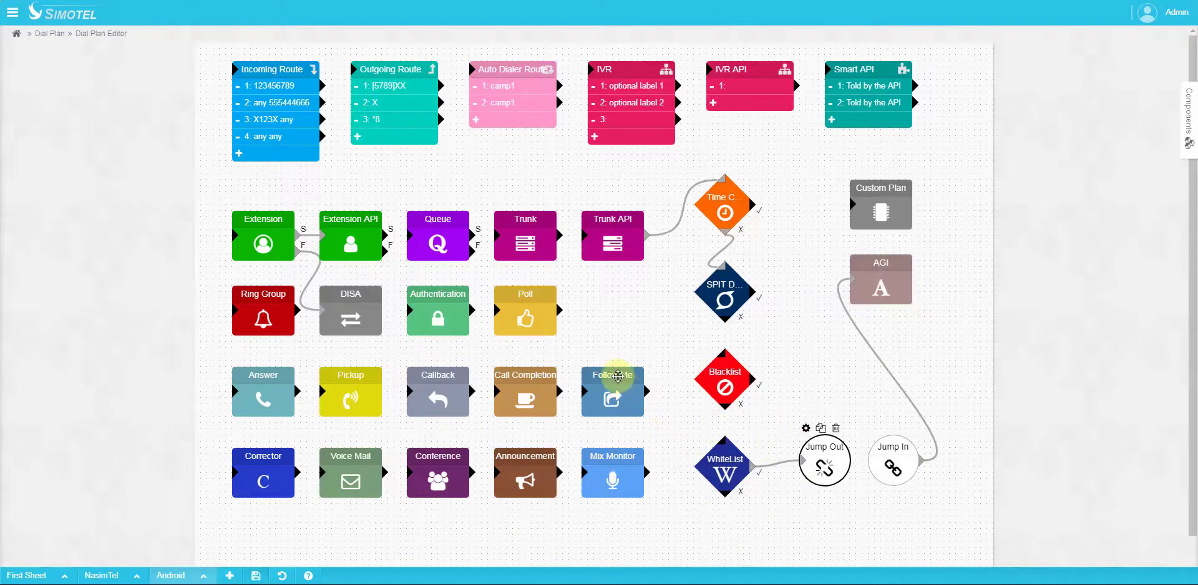
{"action": "double_click", "coordinate": [612, 376]}
{"action": "type", "text": "123"}
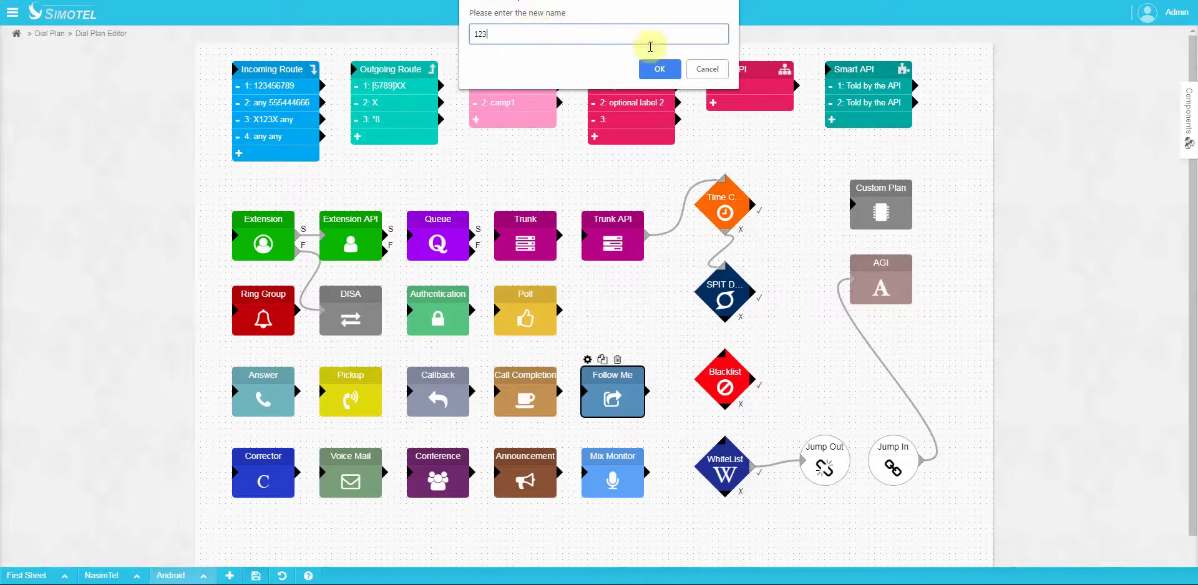
{"action": "left_click", "coordinate": [660, 69]}
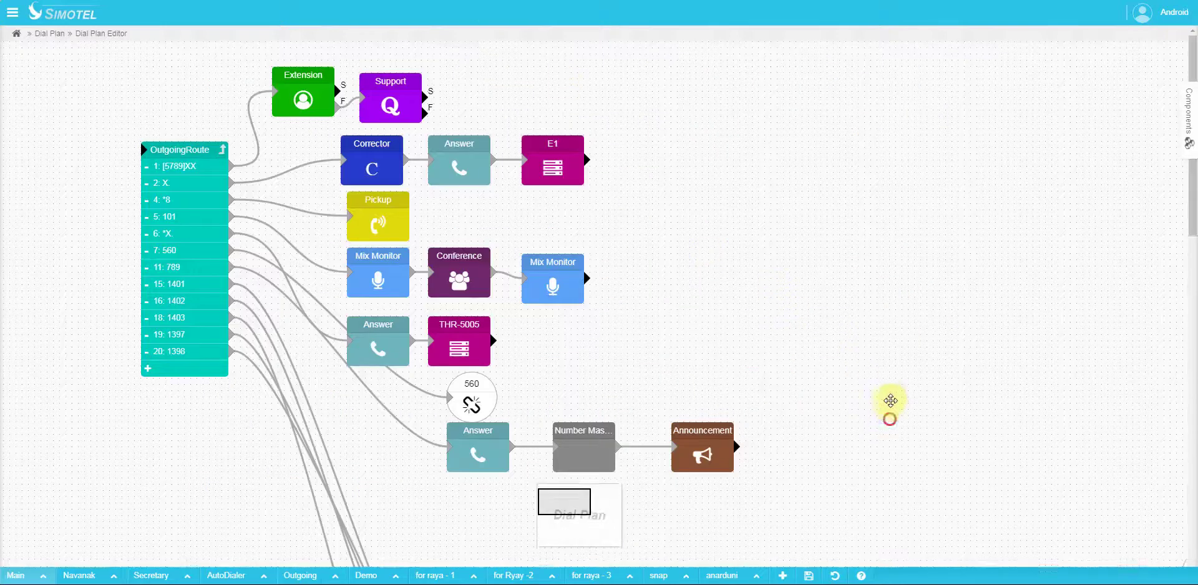
Step: Review the Main sheet's flow, then export it as a Main-….txt text file
{"action": "left_click_drag", "start_coordinate": [891, 401], "coordinate": [928, 427]}
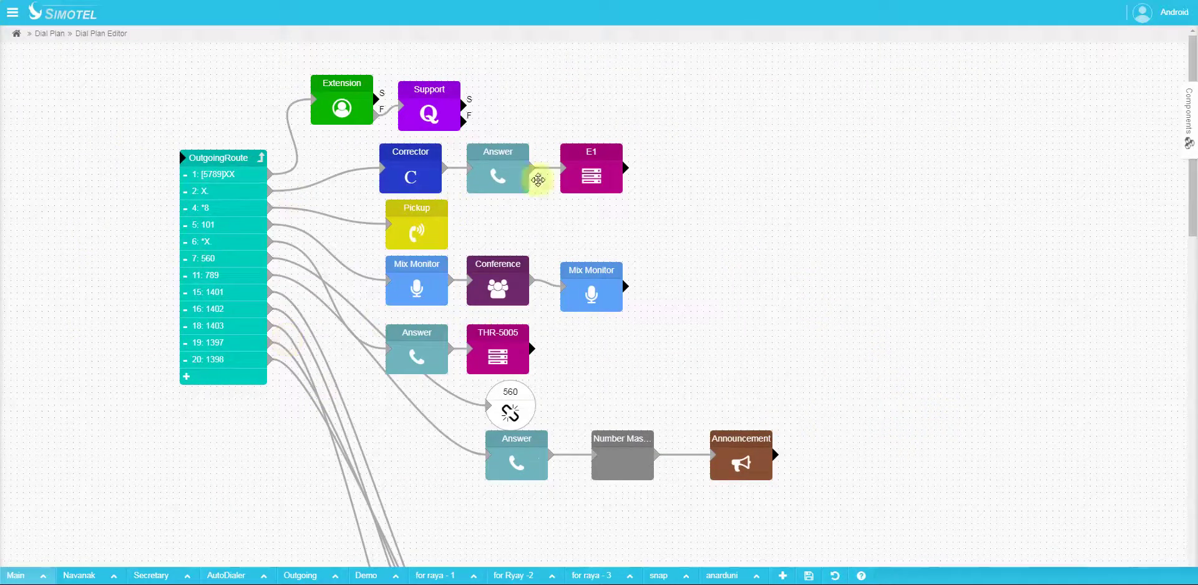
{"action": "left_click_drag", "start_coordinate": [919, 487], "coordinate": [816, 195]}
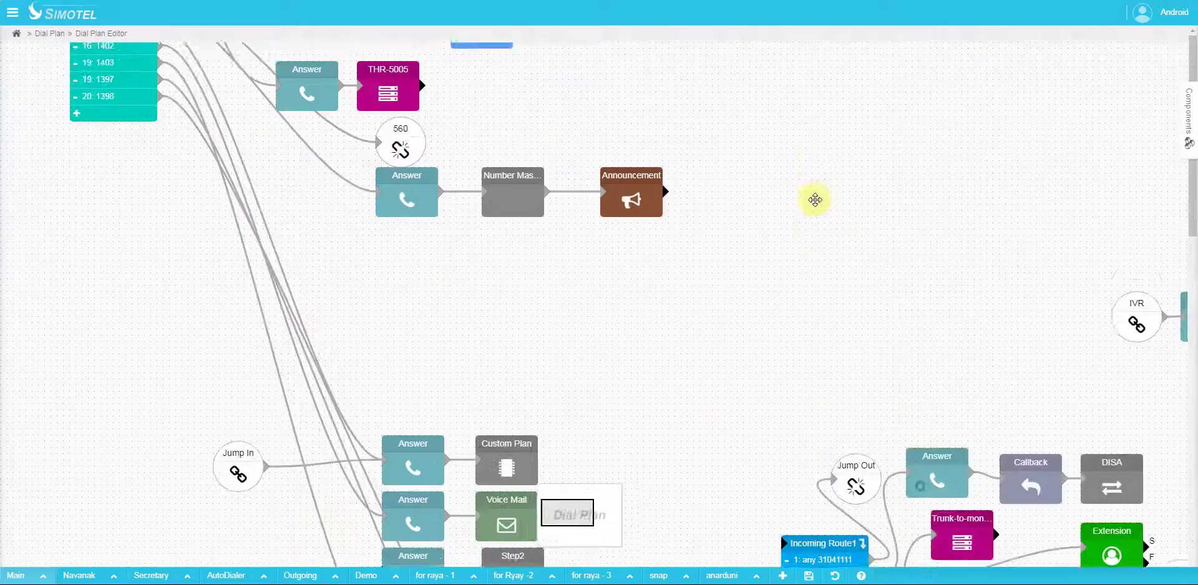
{"action": "left_click_drag", "start_coordinate": [687, 472], "coordinate": [481, 193]}
{"action": "left_click_drag", "start_coordinate": [1085, 516], "coordinate": [1026, 414]}
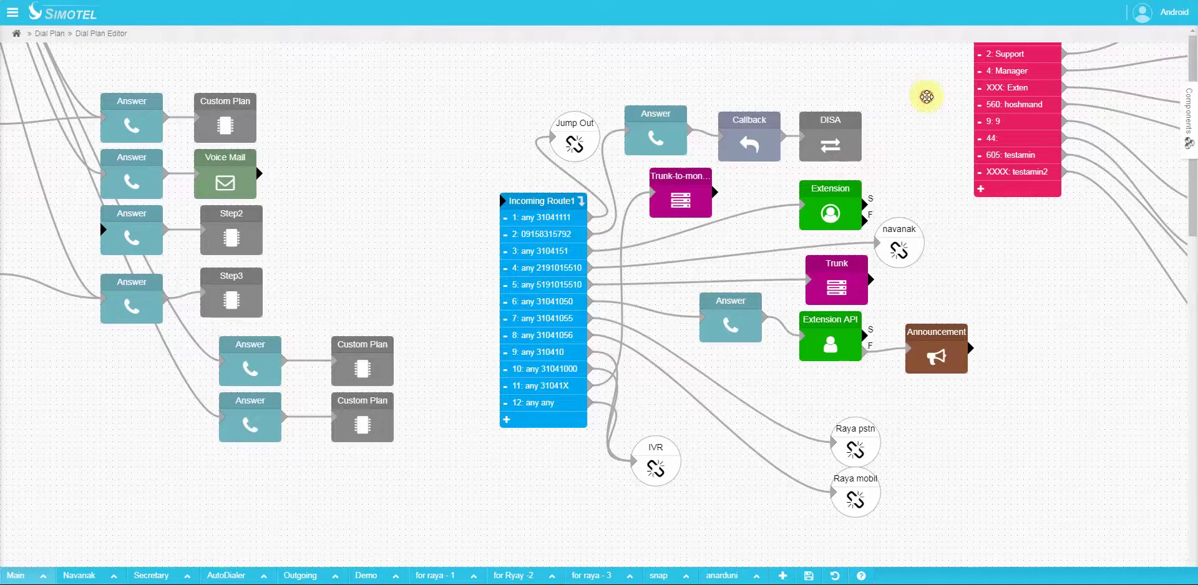
{"action": "left_click_drag", "start_coordinate": [927, 97], "coordinate": [548, 318]}
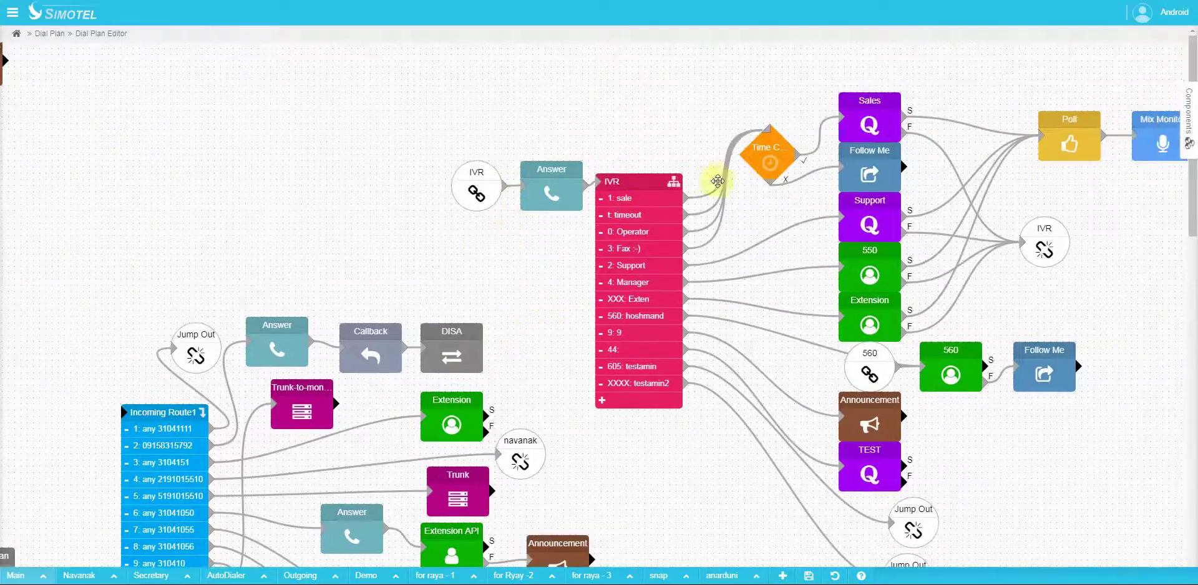
{"action": "left_click", "coordinate": [666, 228]}
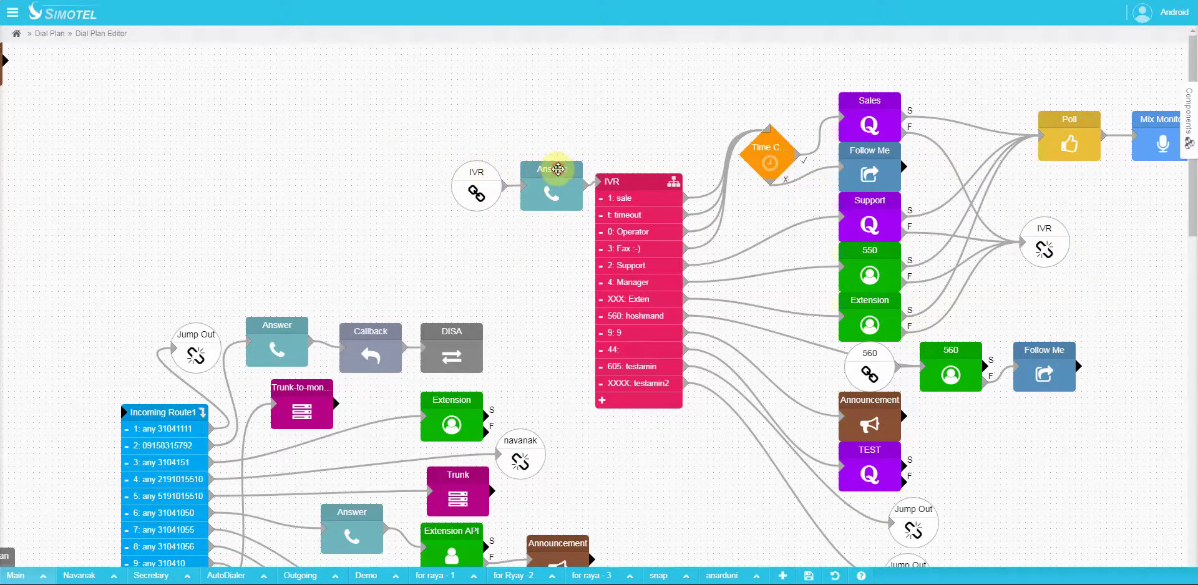
{"action": "left_click", "coordinate": [558, 169]}
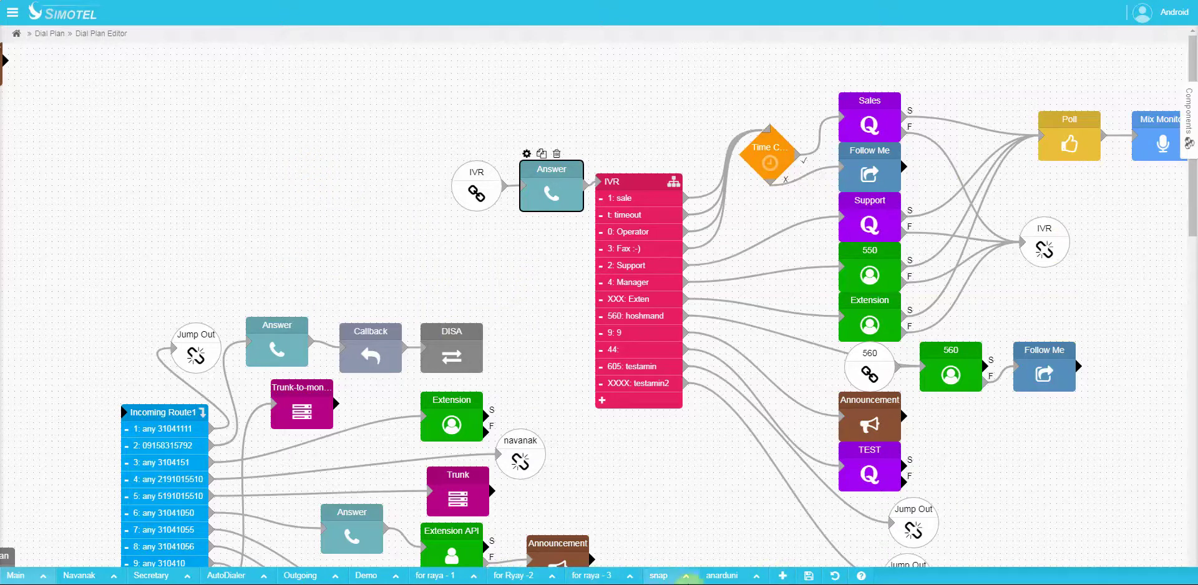
{"action": "left_click", "coordinate": [43, 579]}
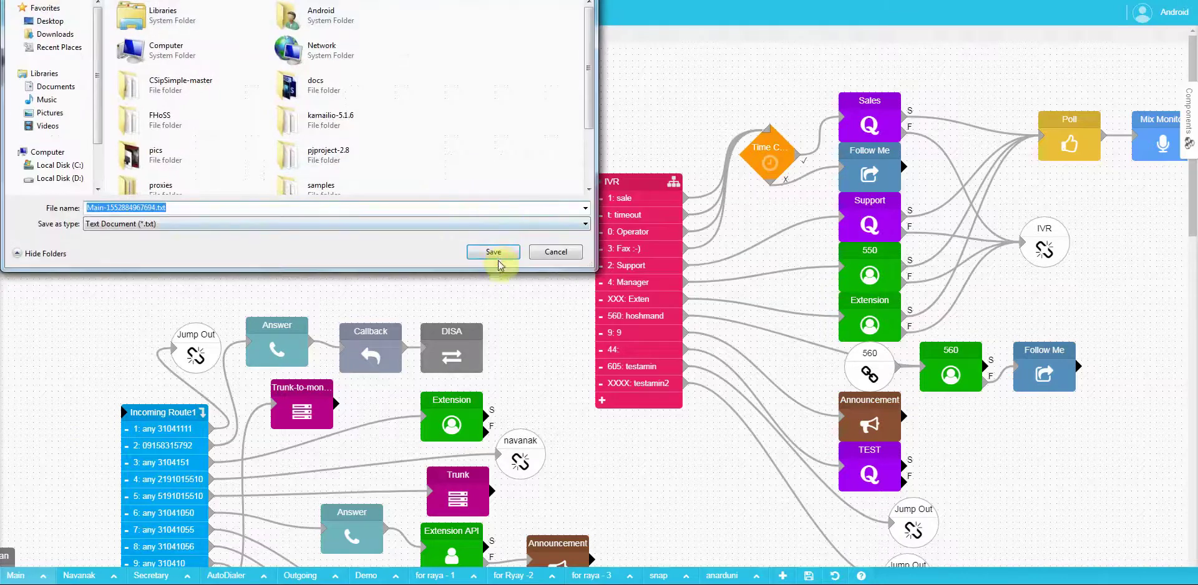
{"action": "left_click", "coordinate": [490, 249]}
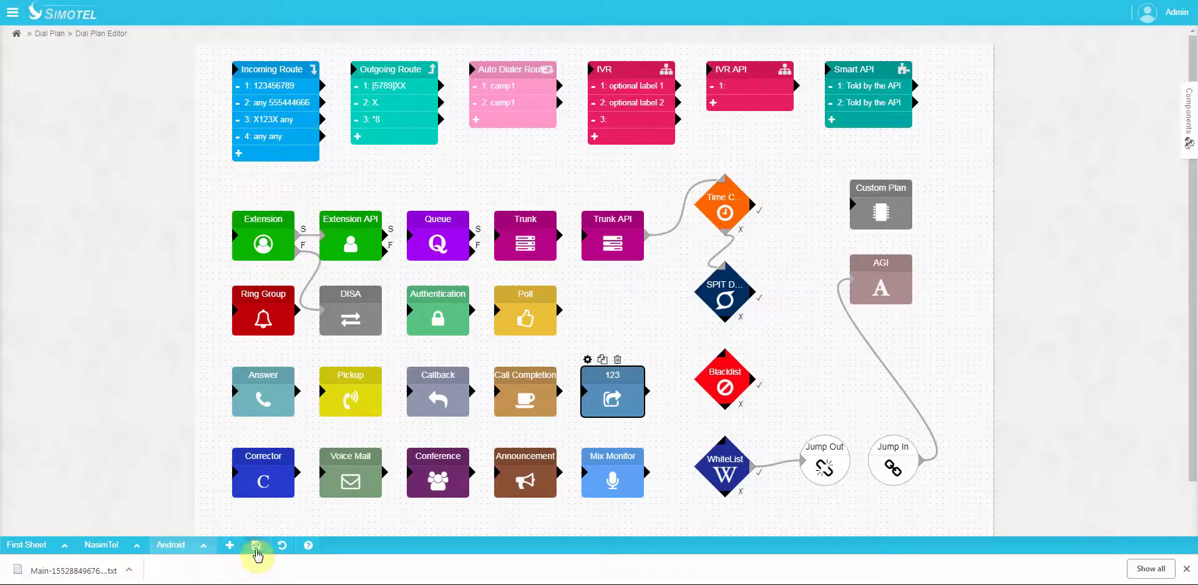
Step: Start exporting the Android sheet, then cancel the save
{"action": "left_click", "coordinate": [204, 546]}
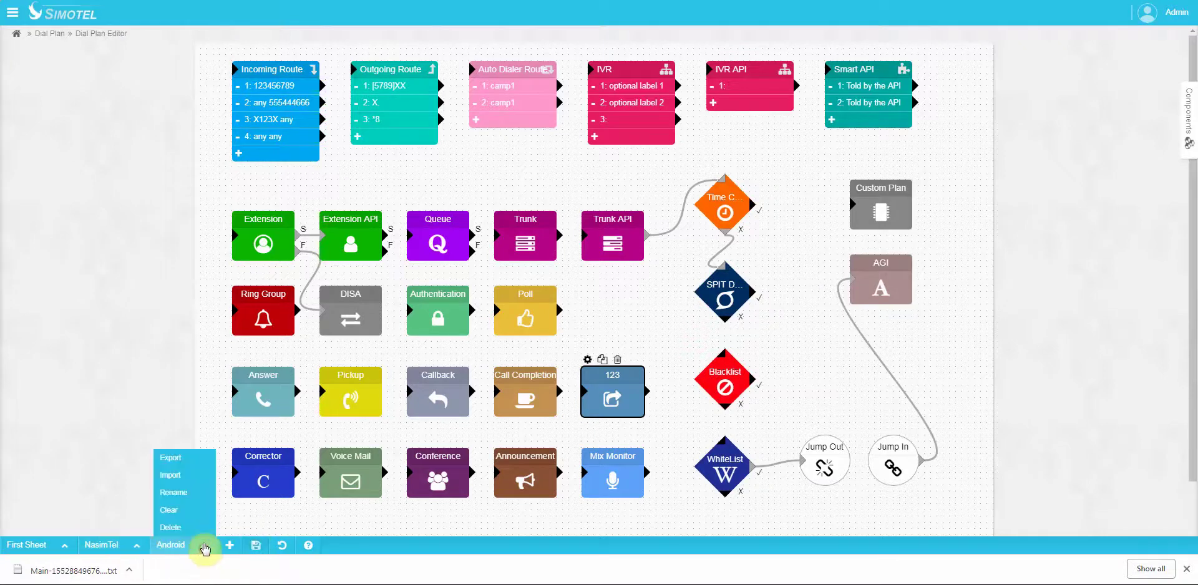
{"action": "left_click", "coordinate": [182, 479]}
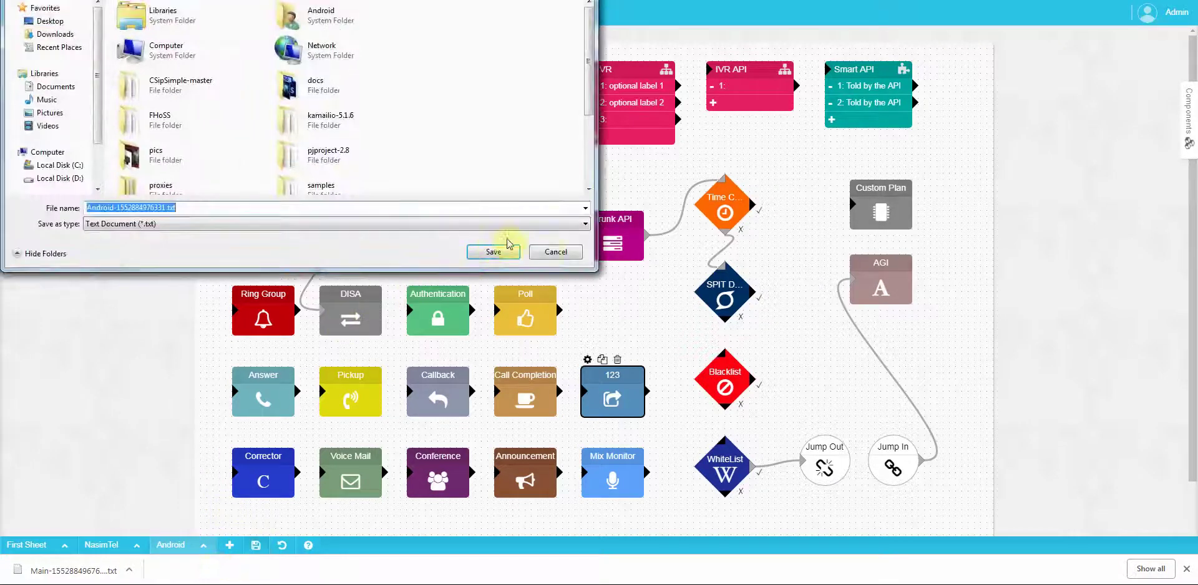
{"action": "left_click", "coordinate": [545, 250]}
Step: Begin an import into First Sheet, cancel it, and leave the dial-plan editor
{"action": "left_click", "coordinate": [65, 545]}
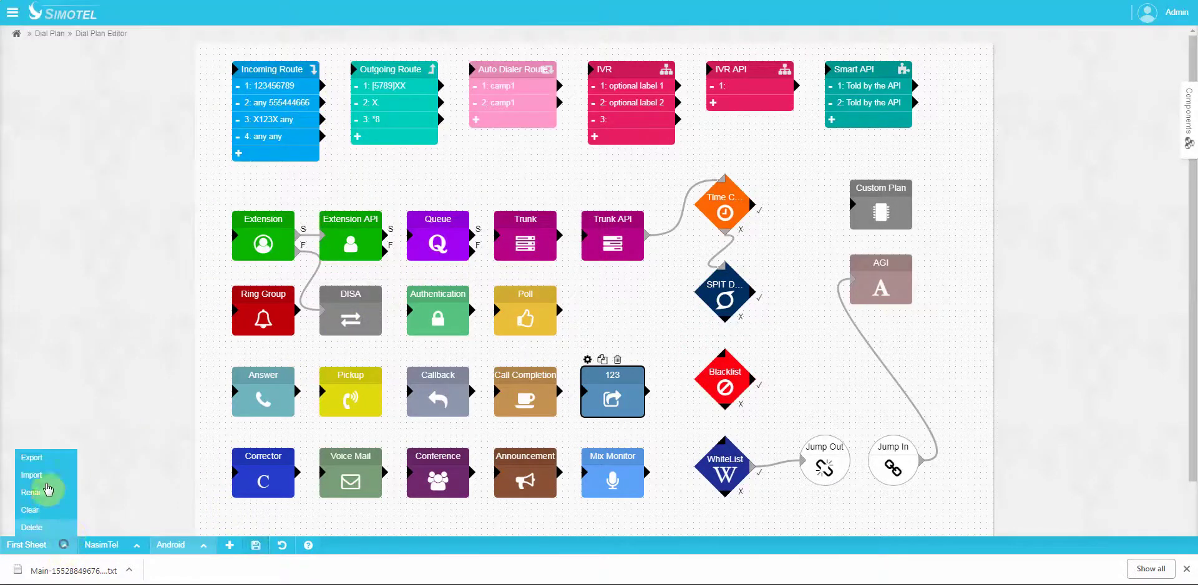
{"action": "left_click", "coordinate": [44, 479]}
{"action": "left_click_drag", "start_coordinate": [590, 44], "coordinate": [581, 182]}
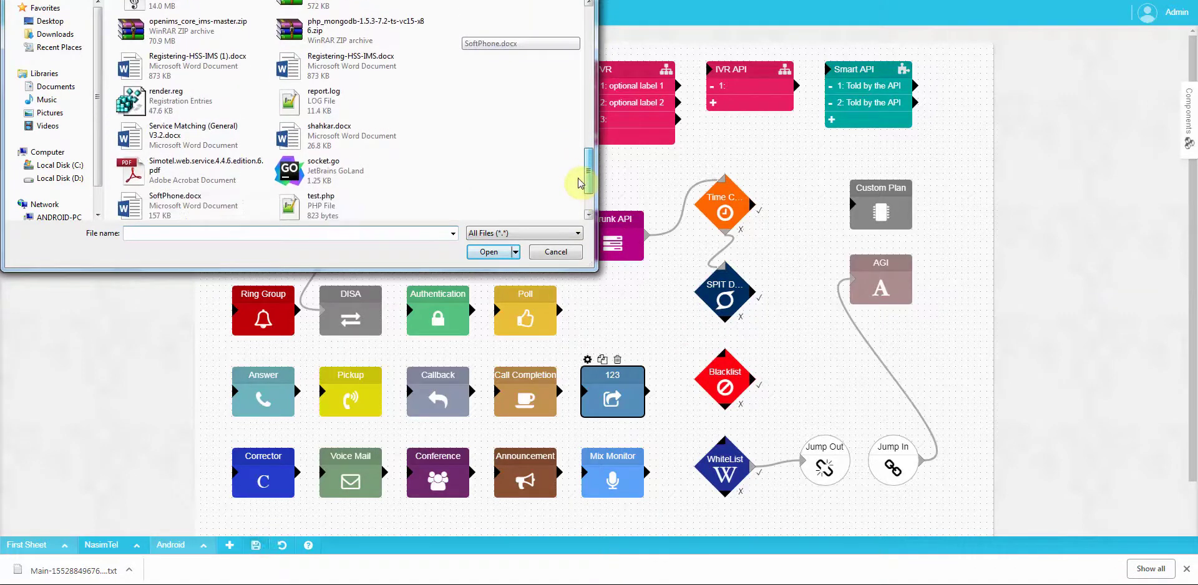
{"action": "left_click", "coordinate": [554, 251]}
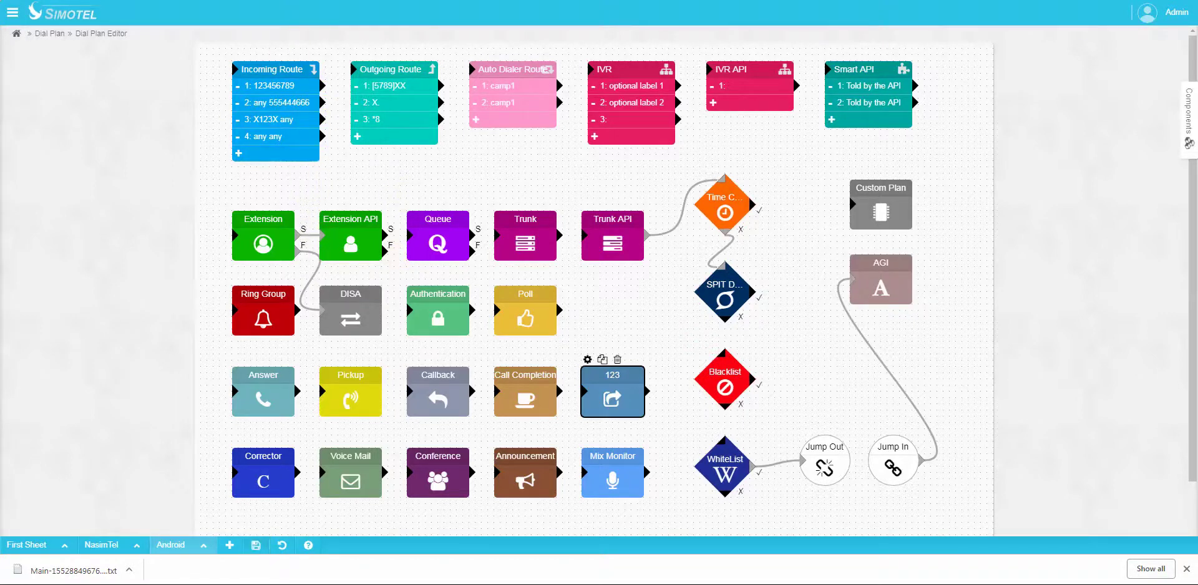
{"action": "key", "text": "ctrl+Tab"}
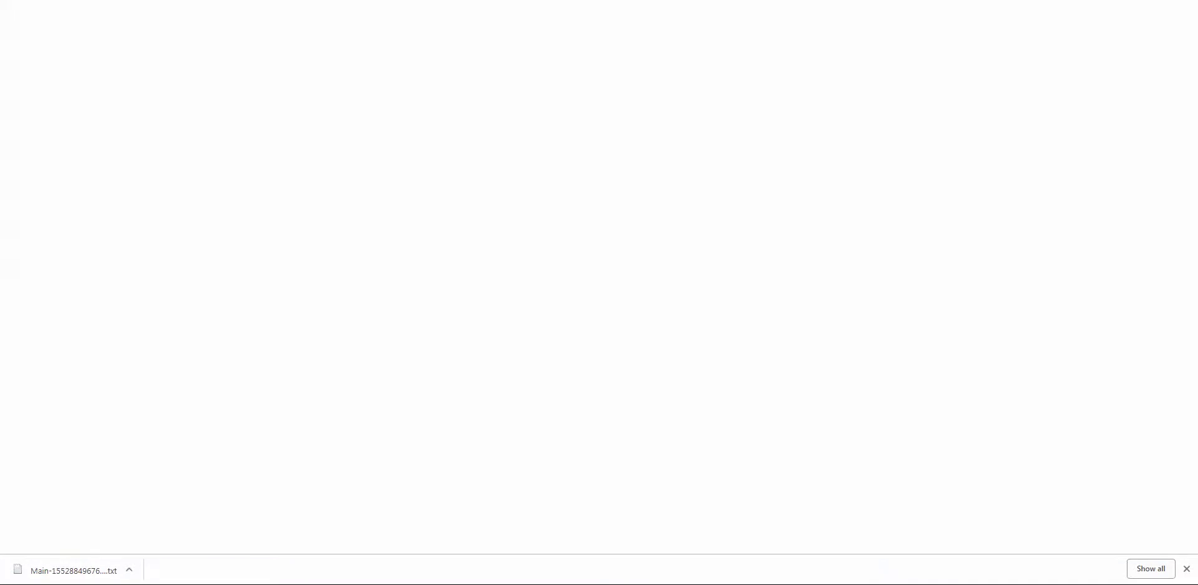